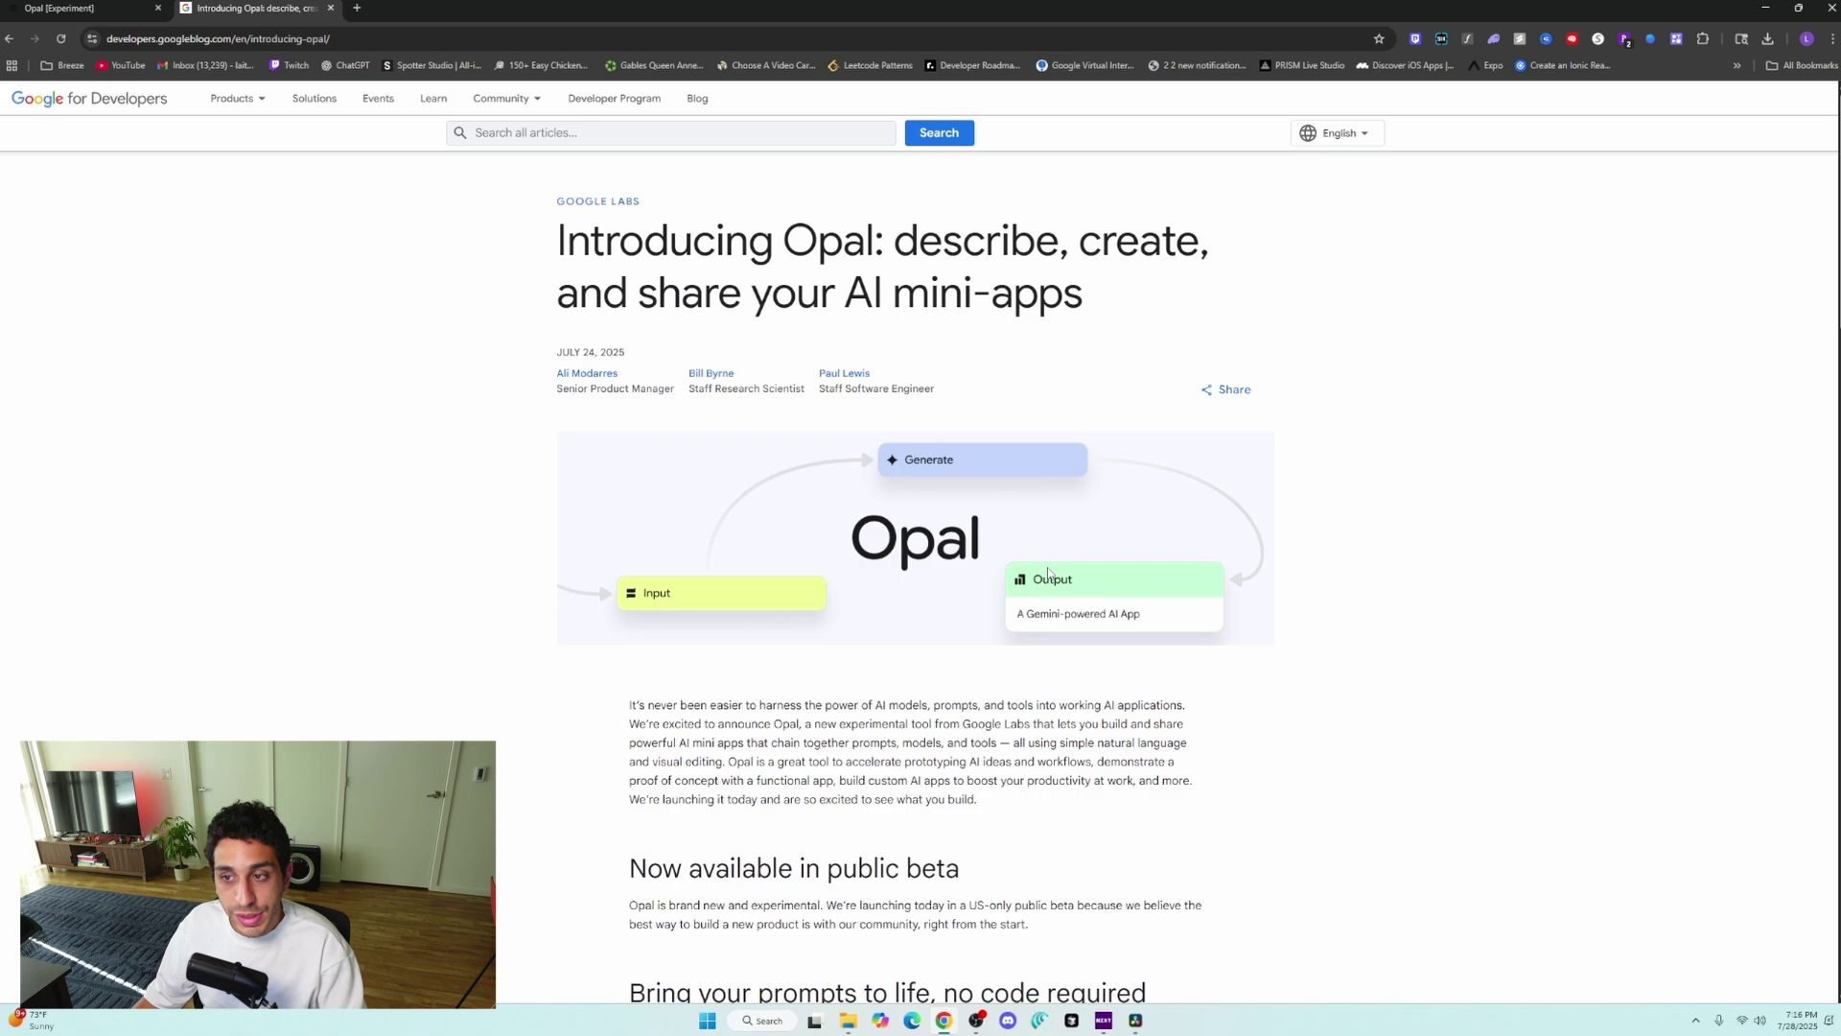
Step: Scroll the Opal announcement post to the 'Get started with Opal' gallery and highlight the workflows sentence
scroll(1048, 572, "down", 1)
scroll(1048, 572, "up", 1)
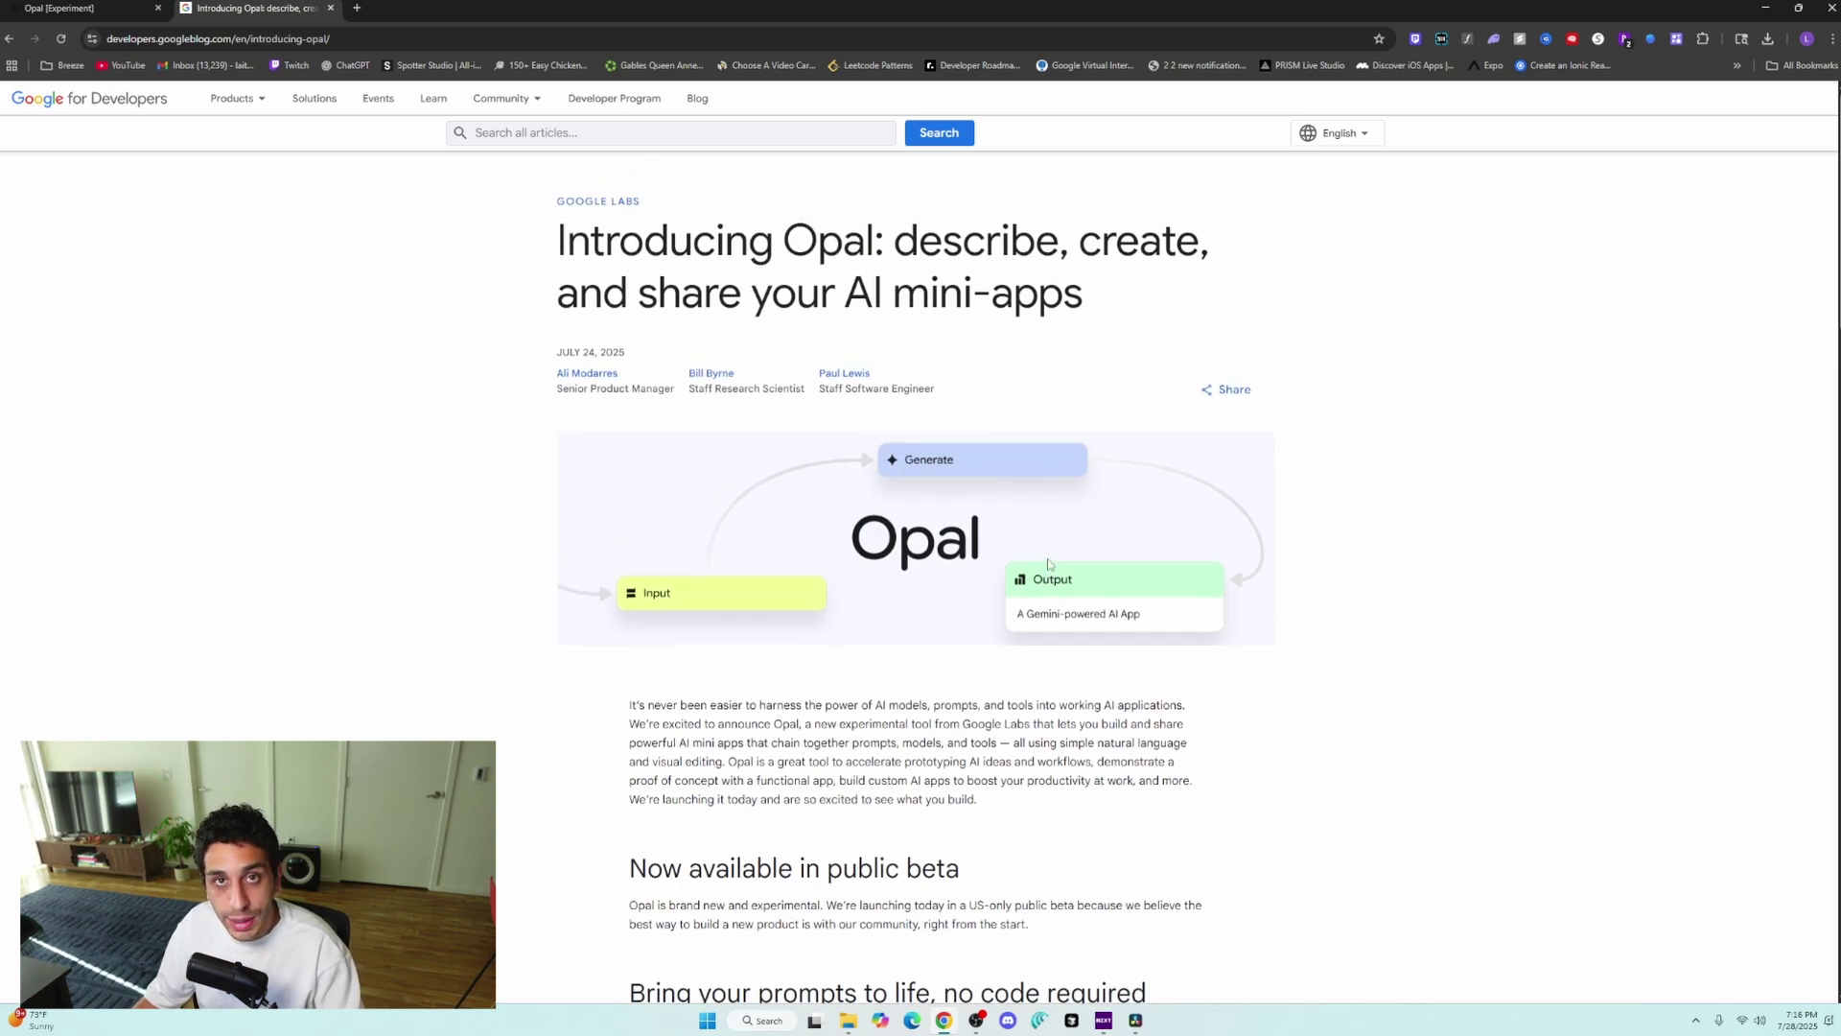
scroll(1048, 564, "down", 5)
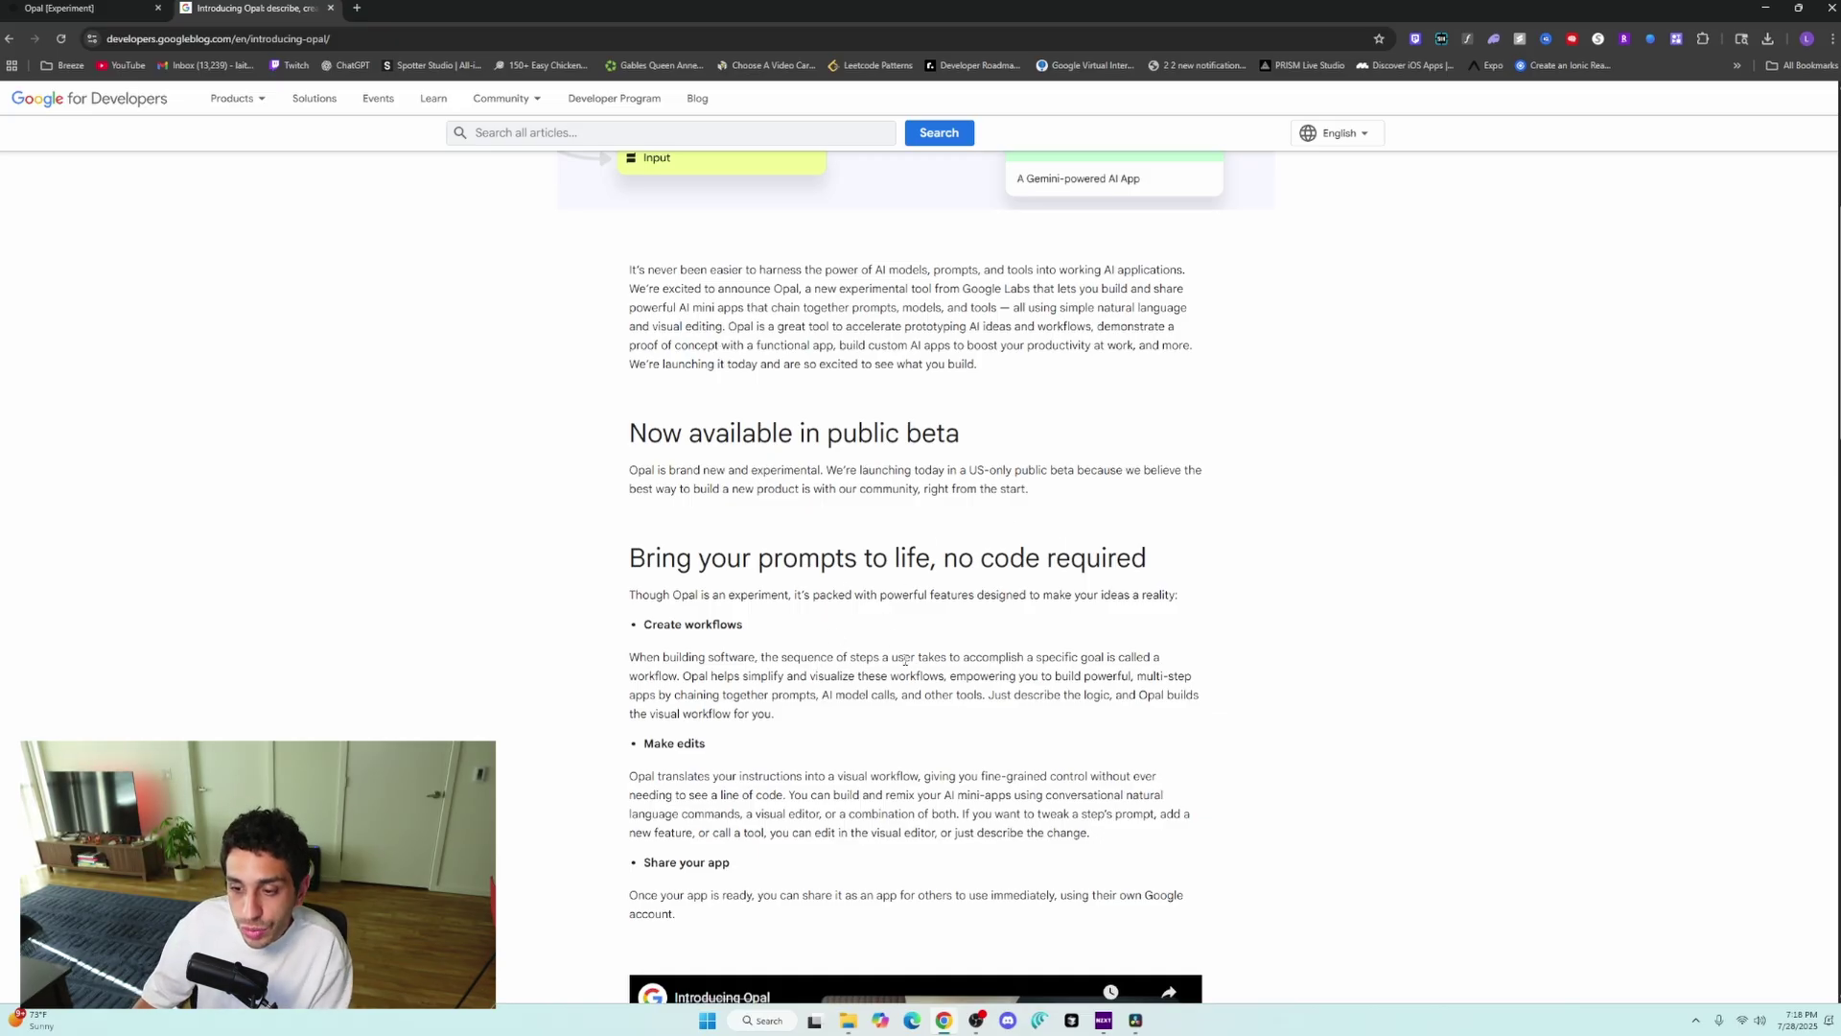
left_click_drag(905, 659, 1085, 658)
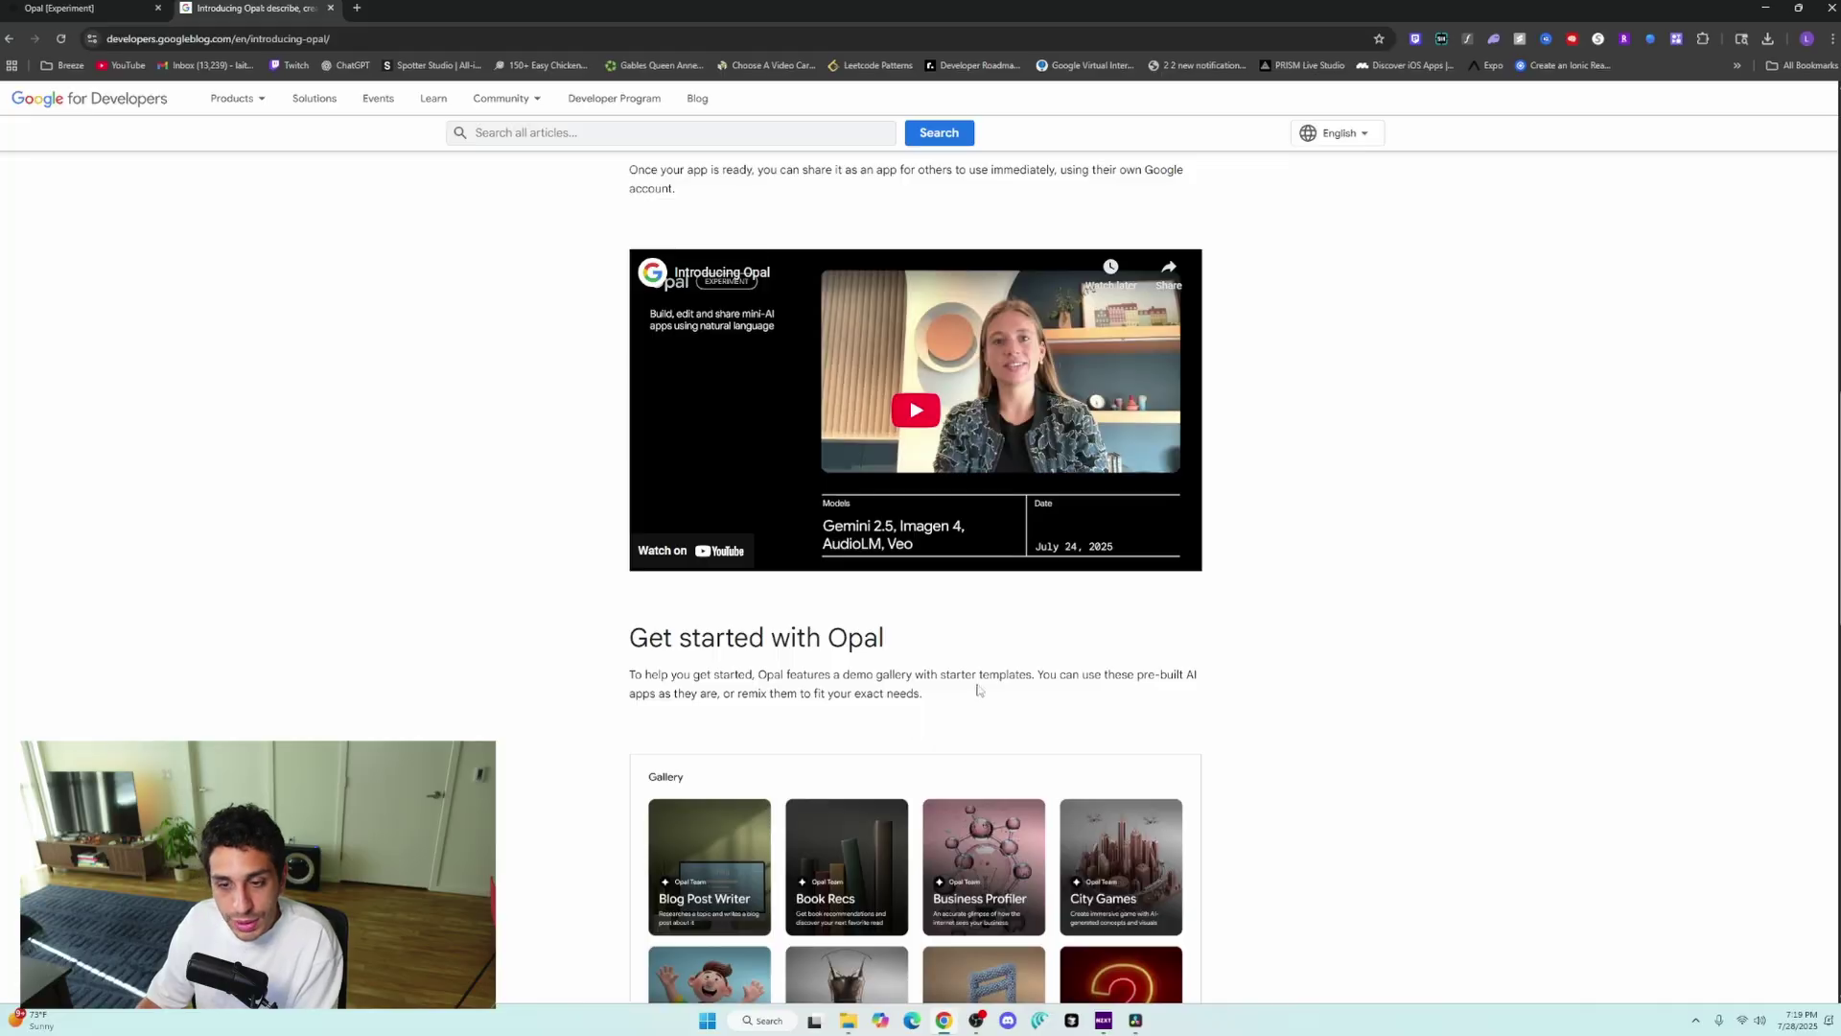
Step: Open the Learning with YouTube and Video Marketer gallery apps, returning to Learning with YouTube
left_click(60, 7)
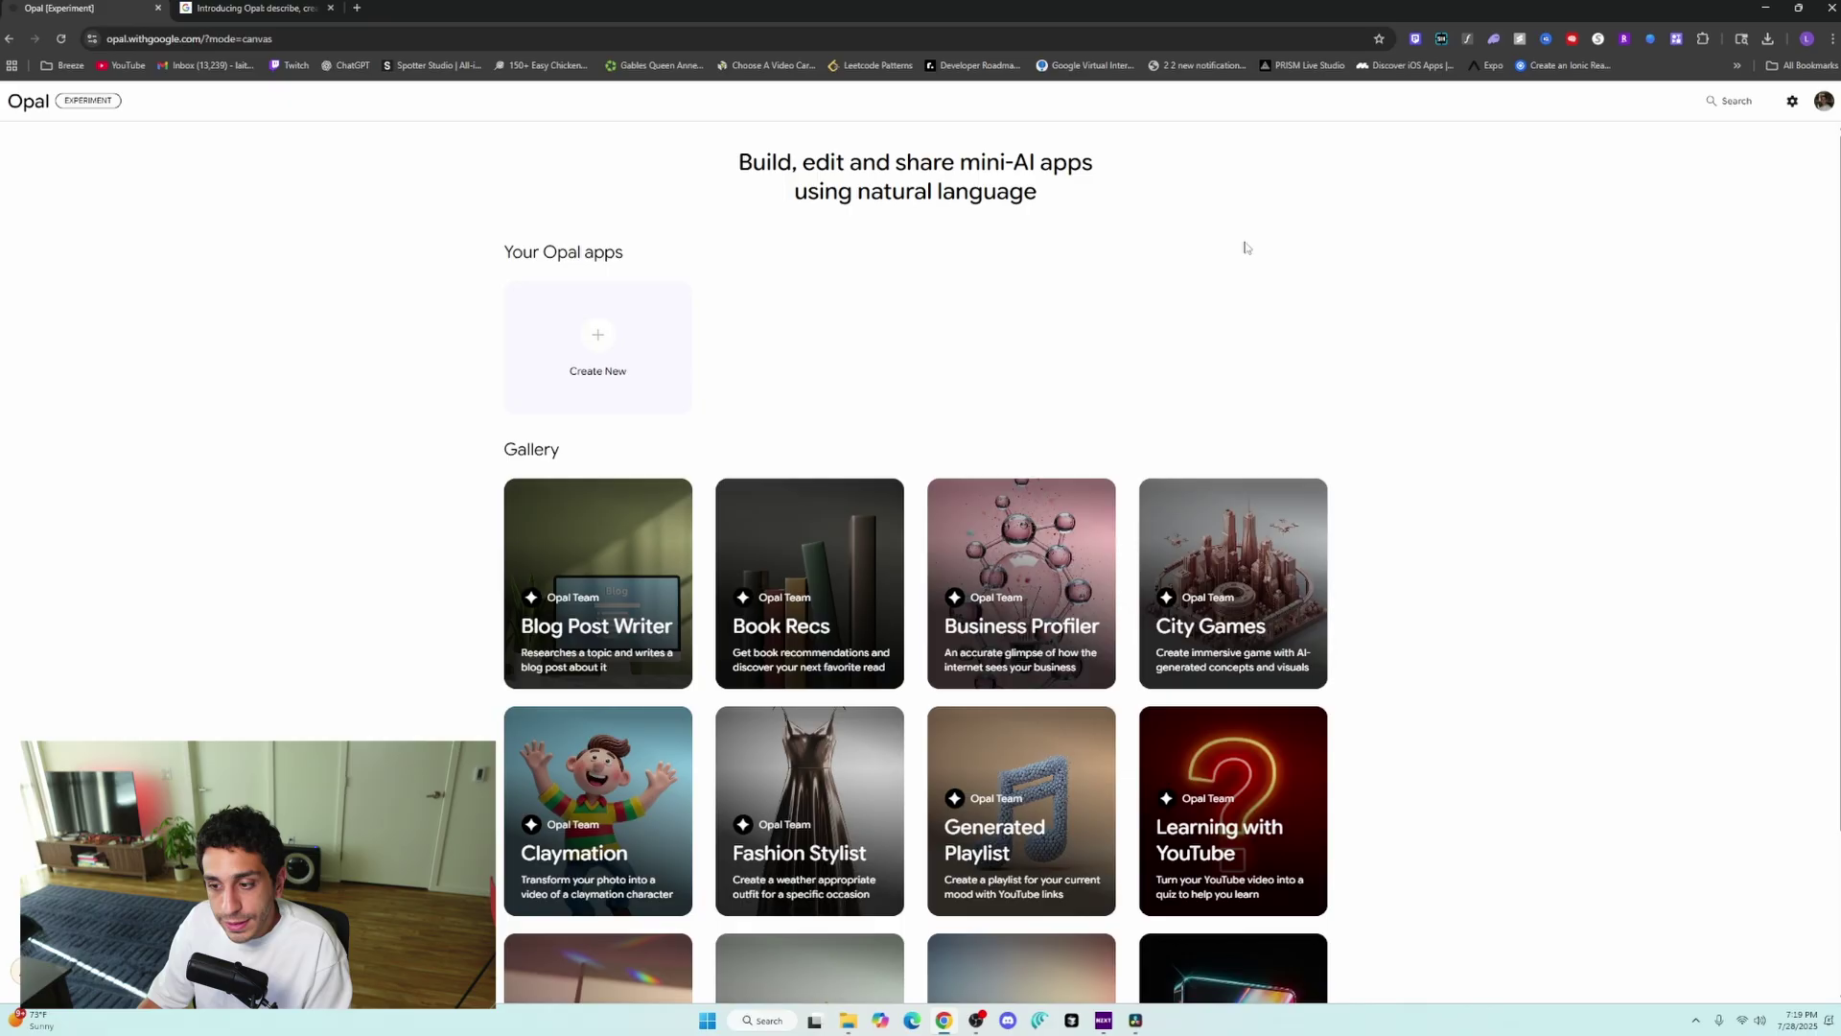
scroll(1232, 360, "down", 2)
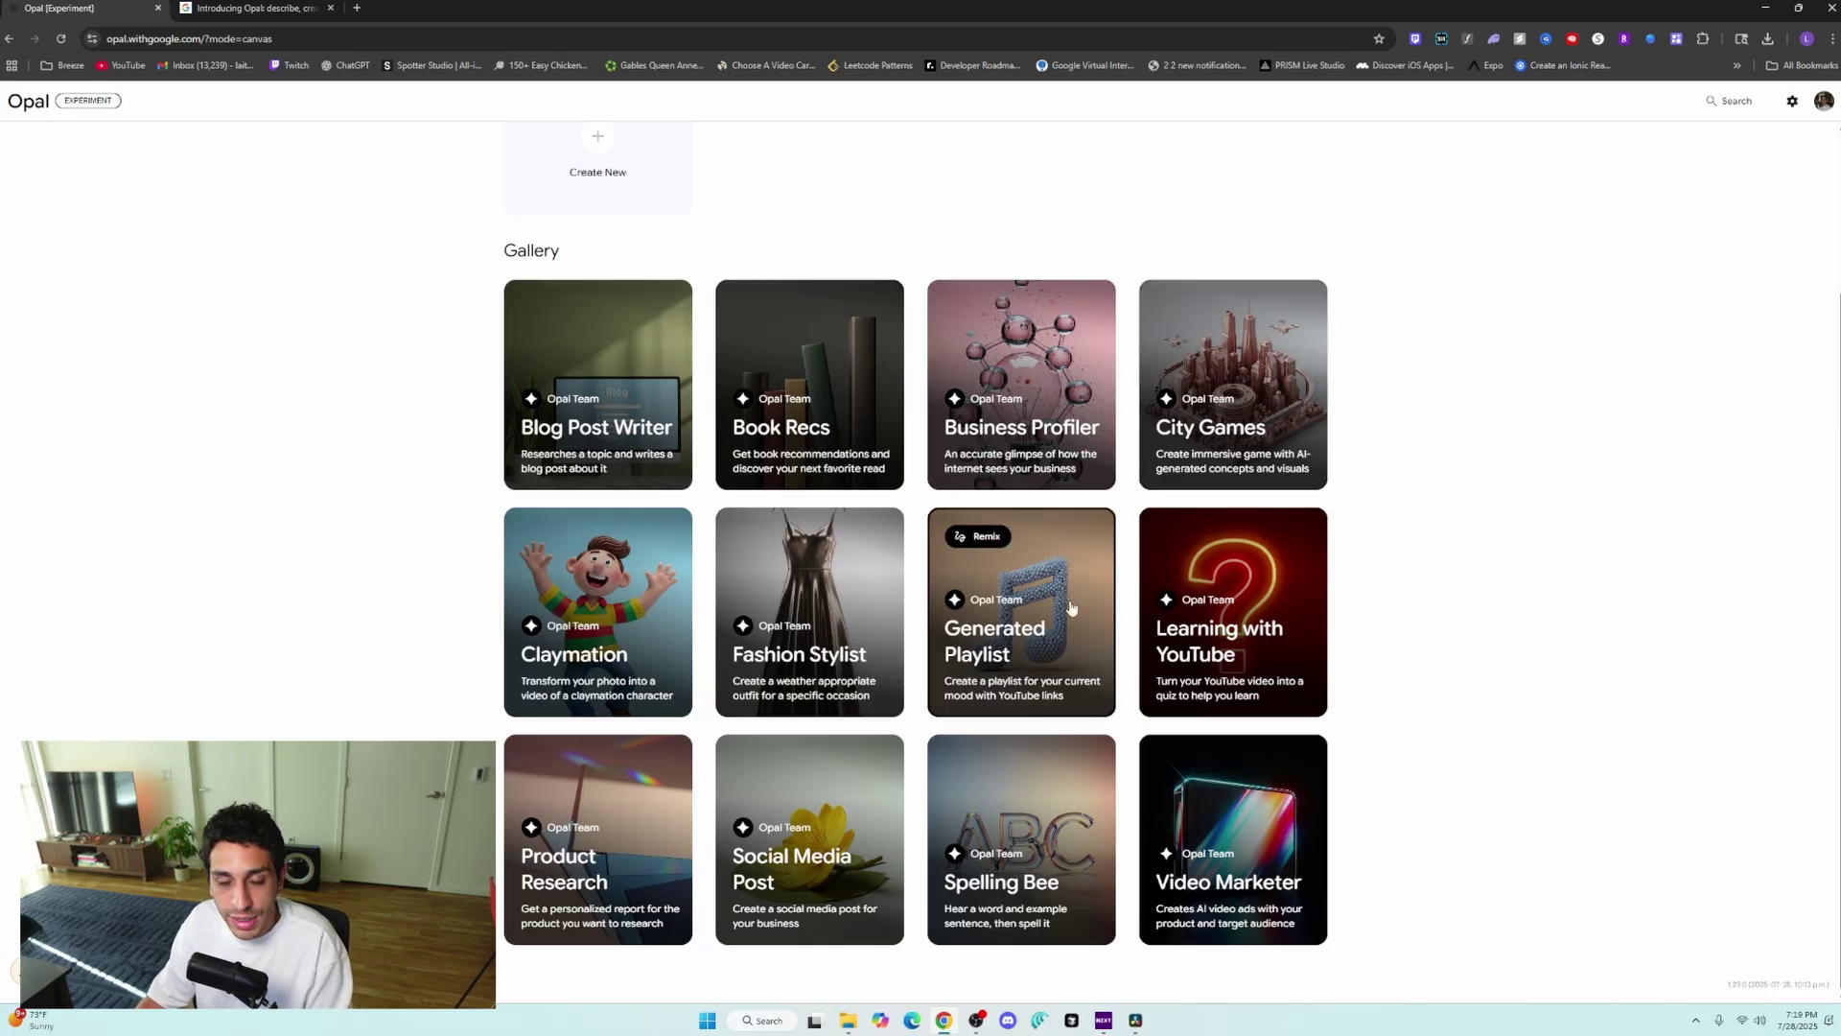
left_click(1185, 634)
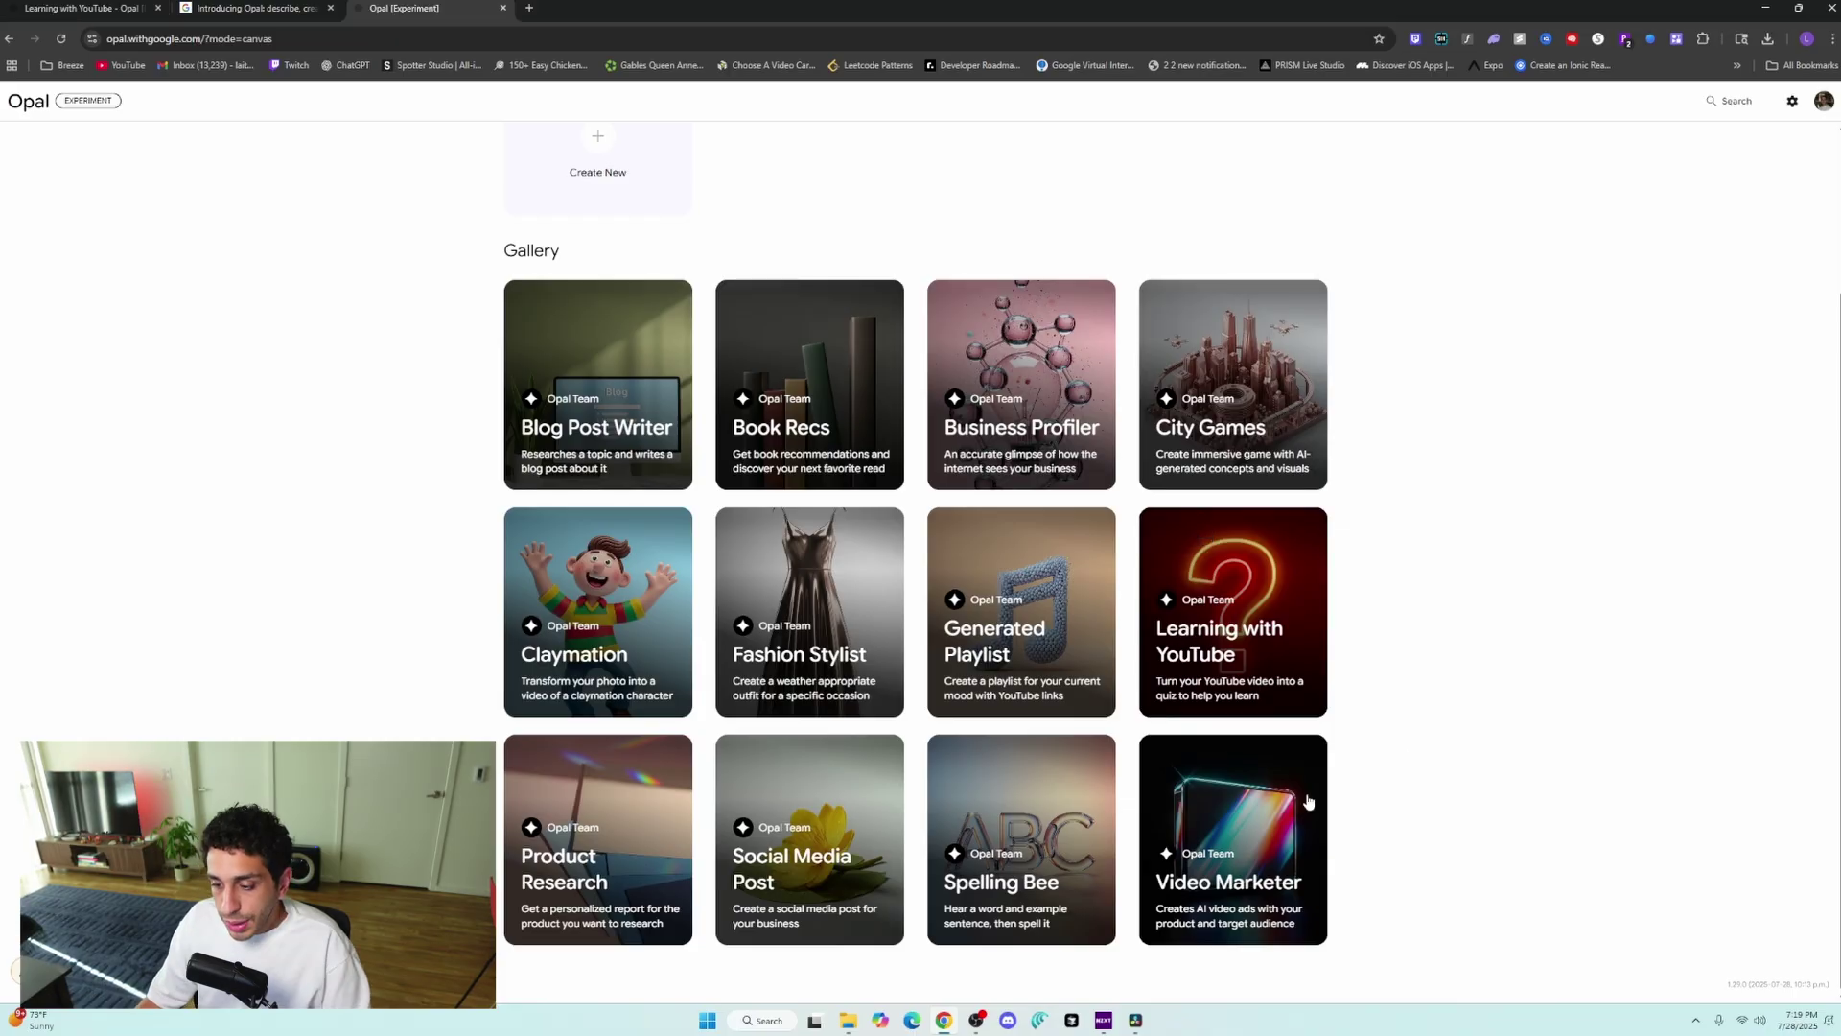
left_click(1238, 908)
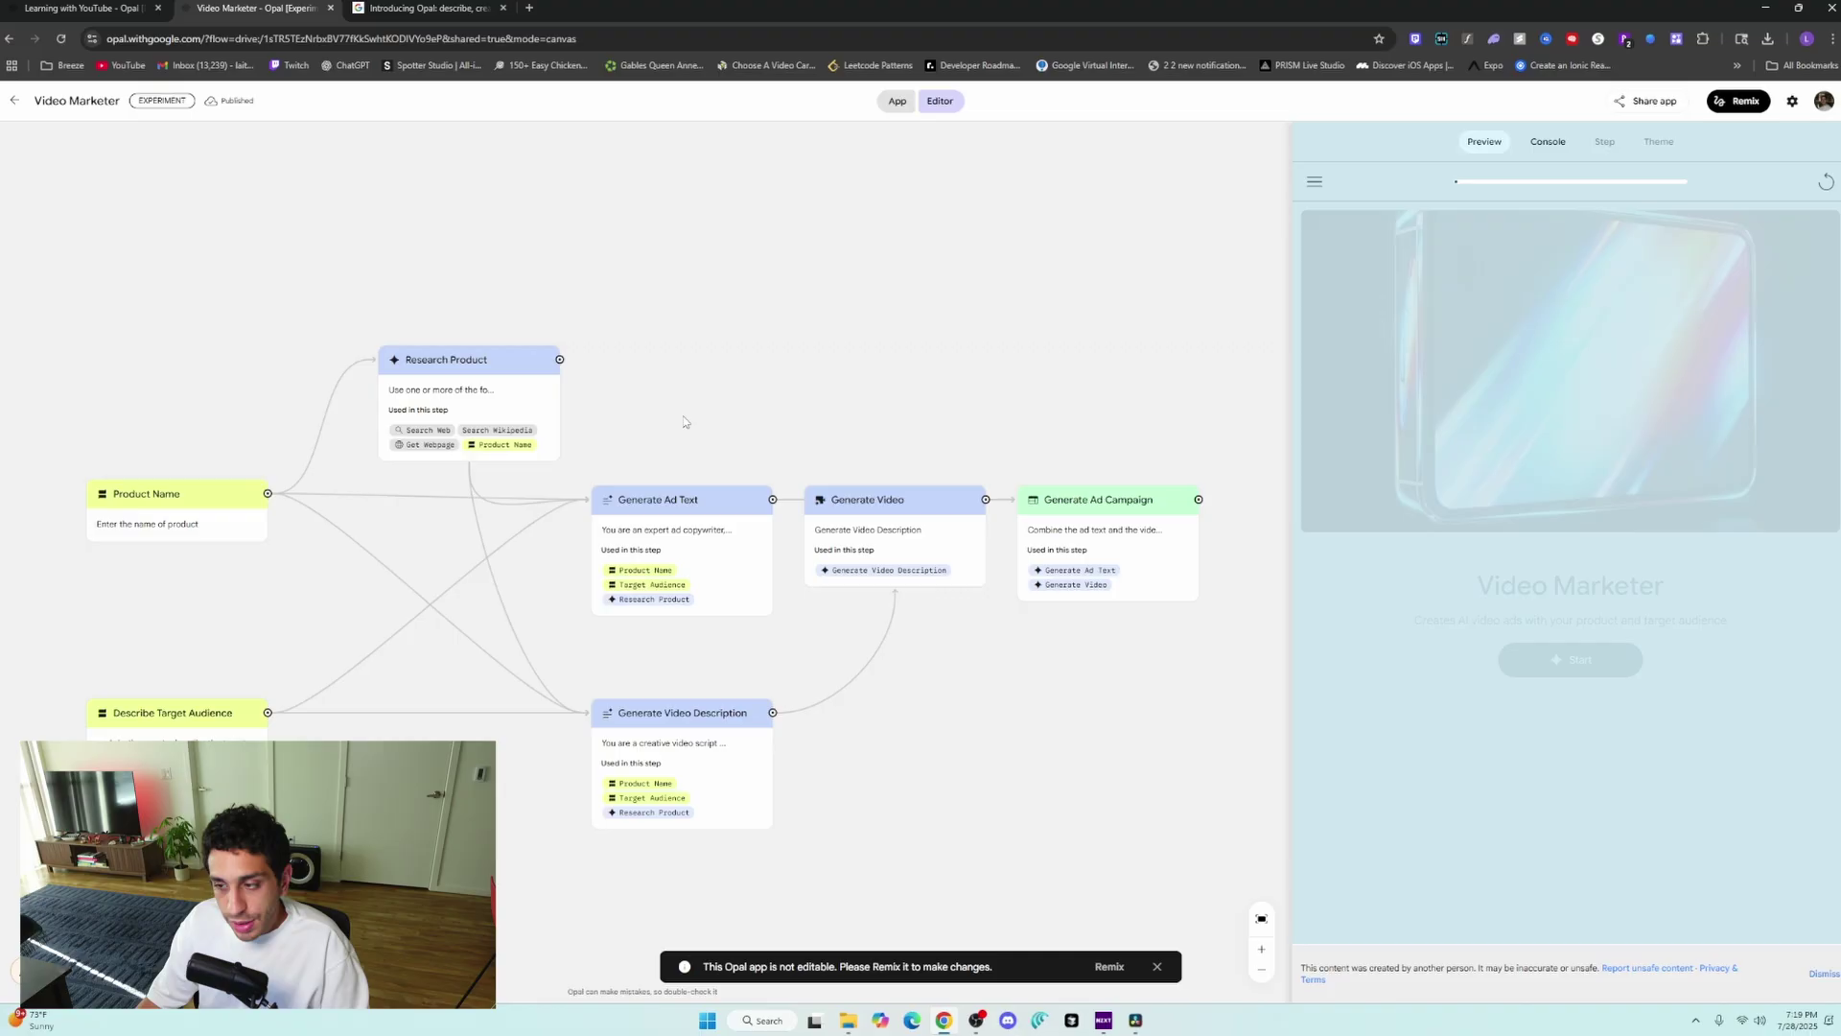
key("ctrl+shift+Tab")
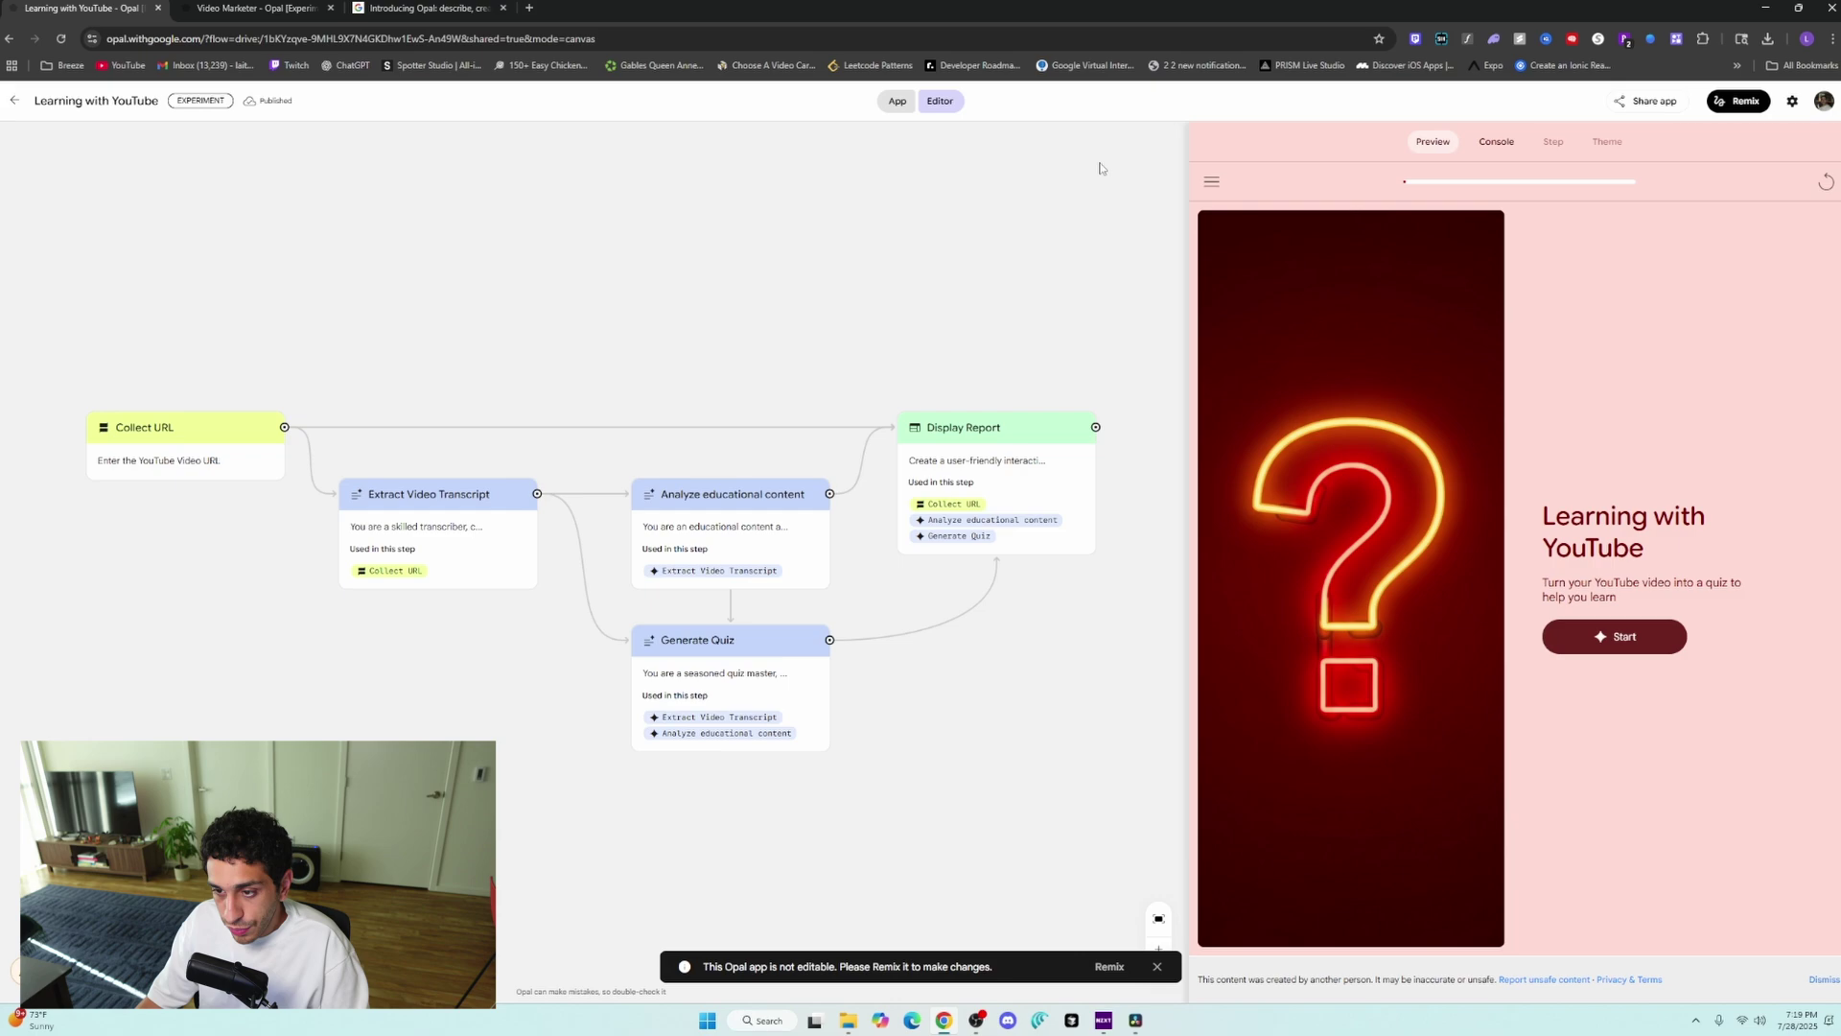
Step: Remix Learning with YouTube into an editable copy and reposition its Collect URL and Display Report steps
left_click(1111, 967)
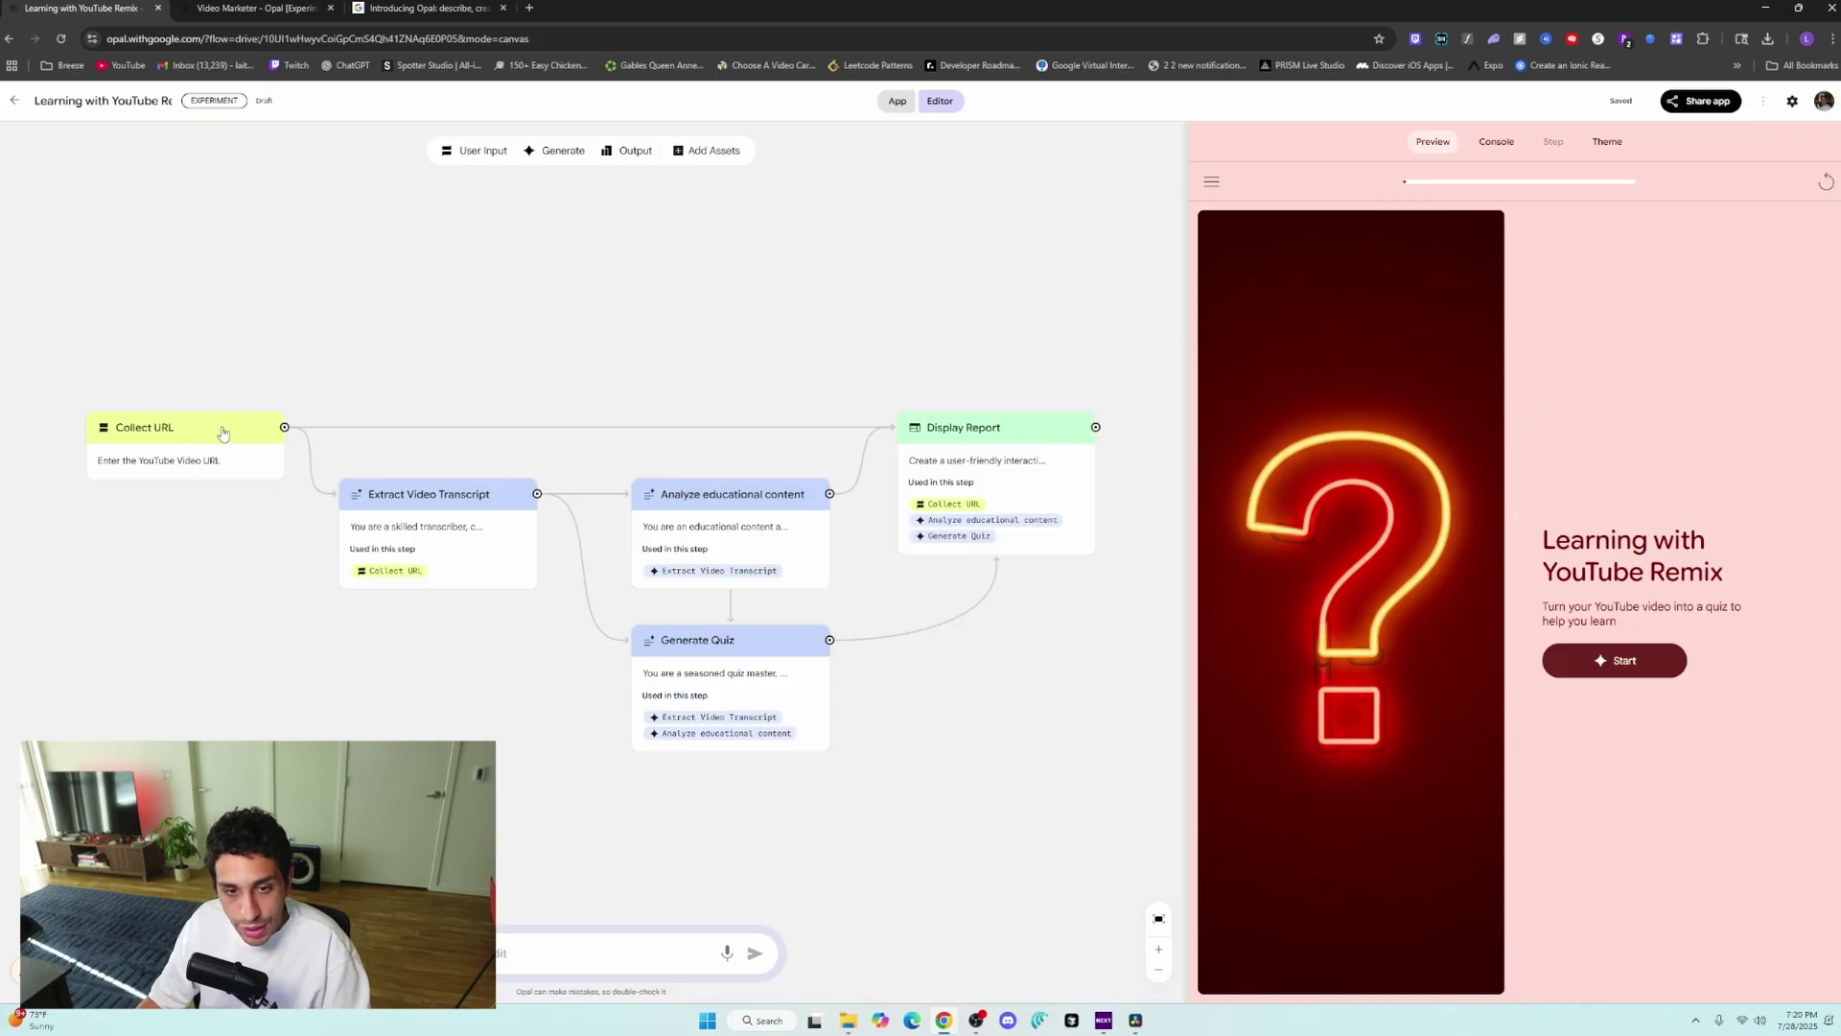
mouse_move(222, 433)
left_mouse_down()
mouse_move(218, 379)
mouse_move(198, 407)
left_mouse_up()
left_click(957, 413)
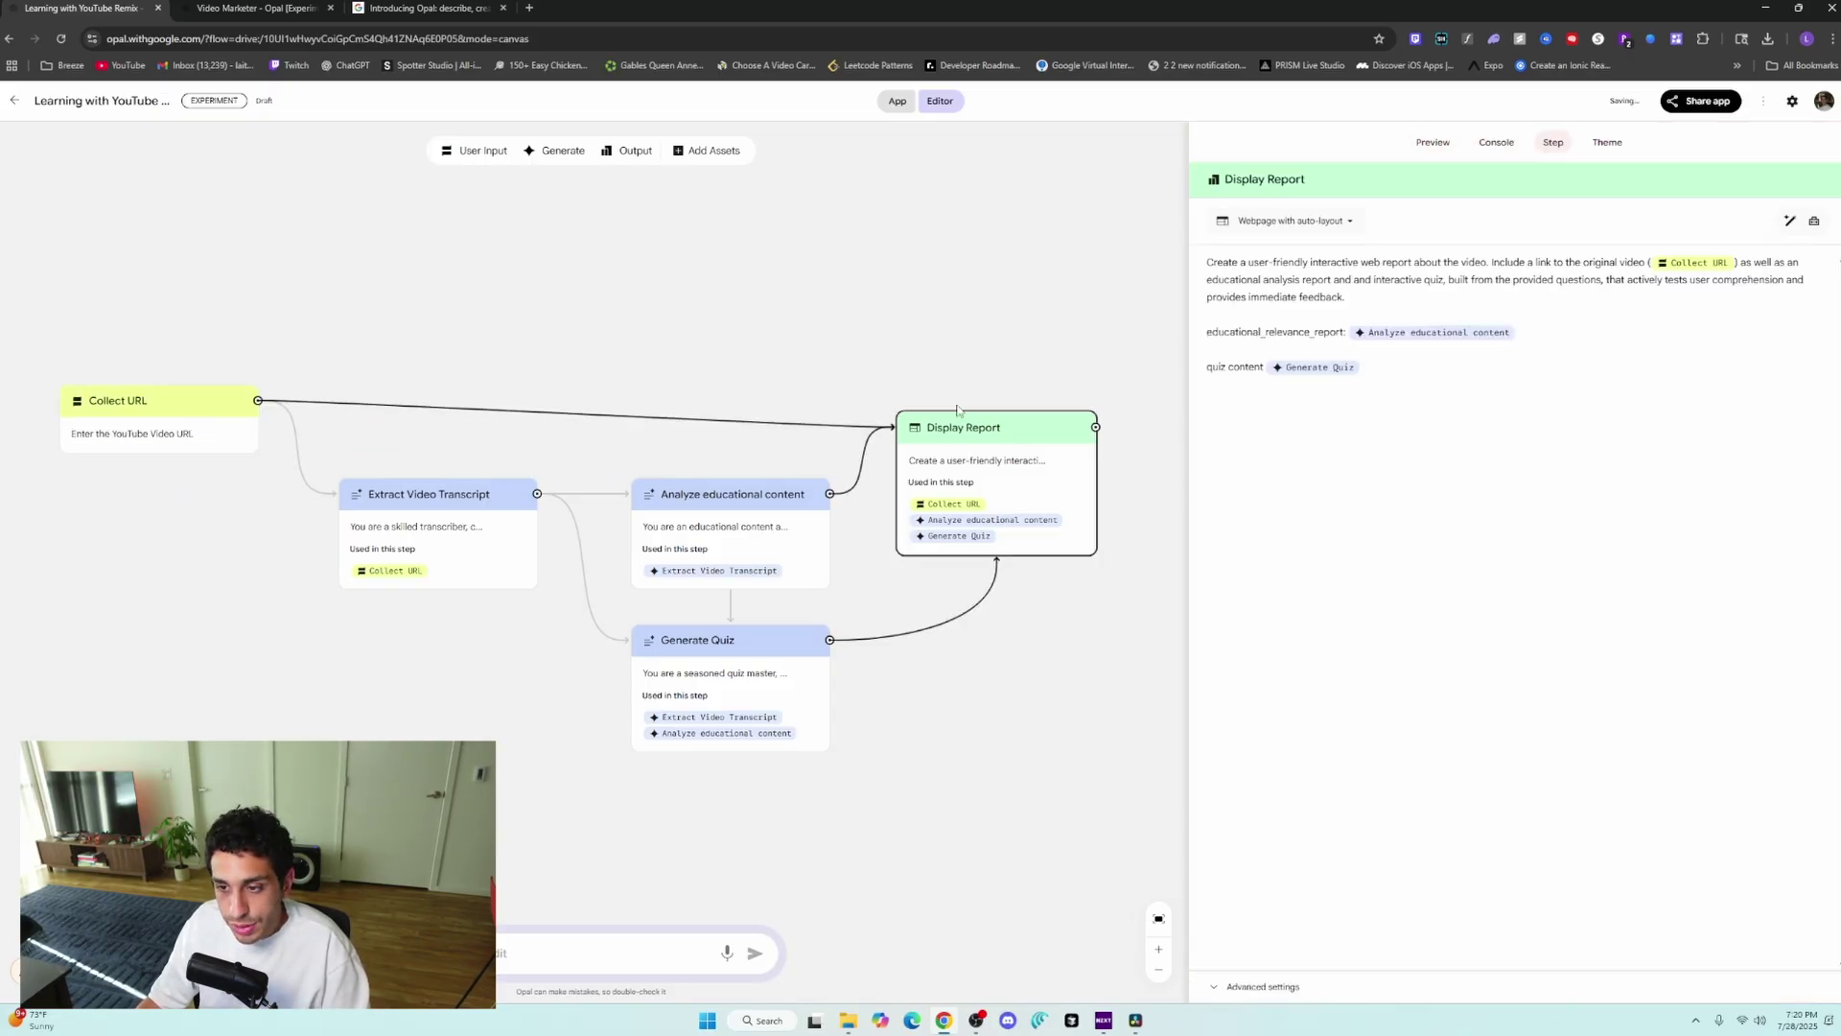
mouse_move(962, 432)
left_mouse_down()
mouse_move(984, 390)
mouse_move(1042, 435)
mouse_move(996, 405)
mouse_move(969, 419)
left_mouse_up()
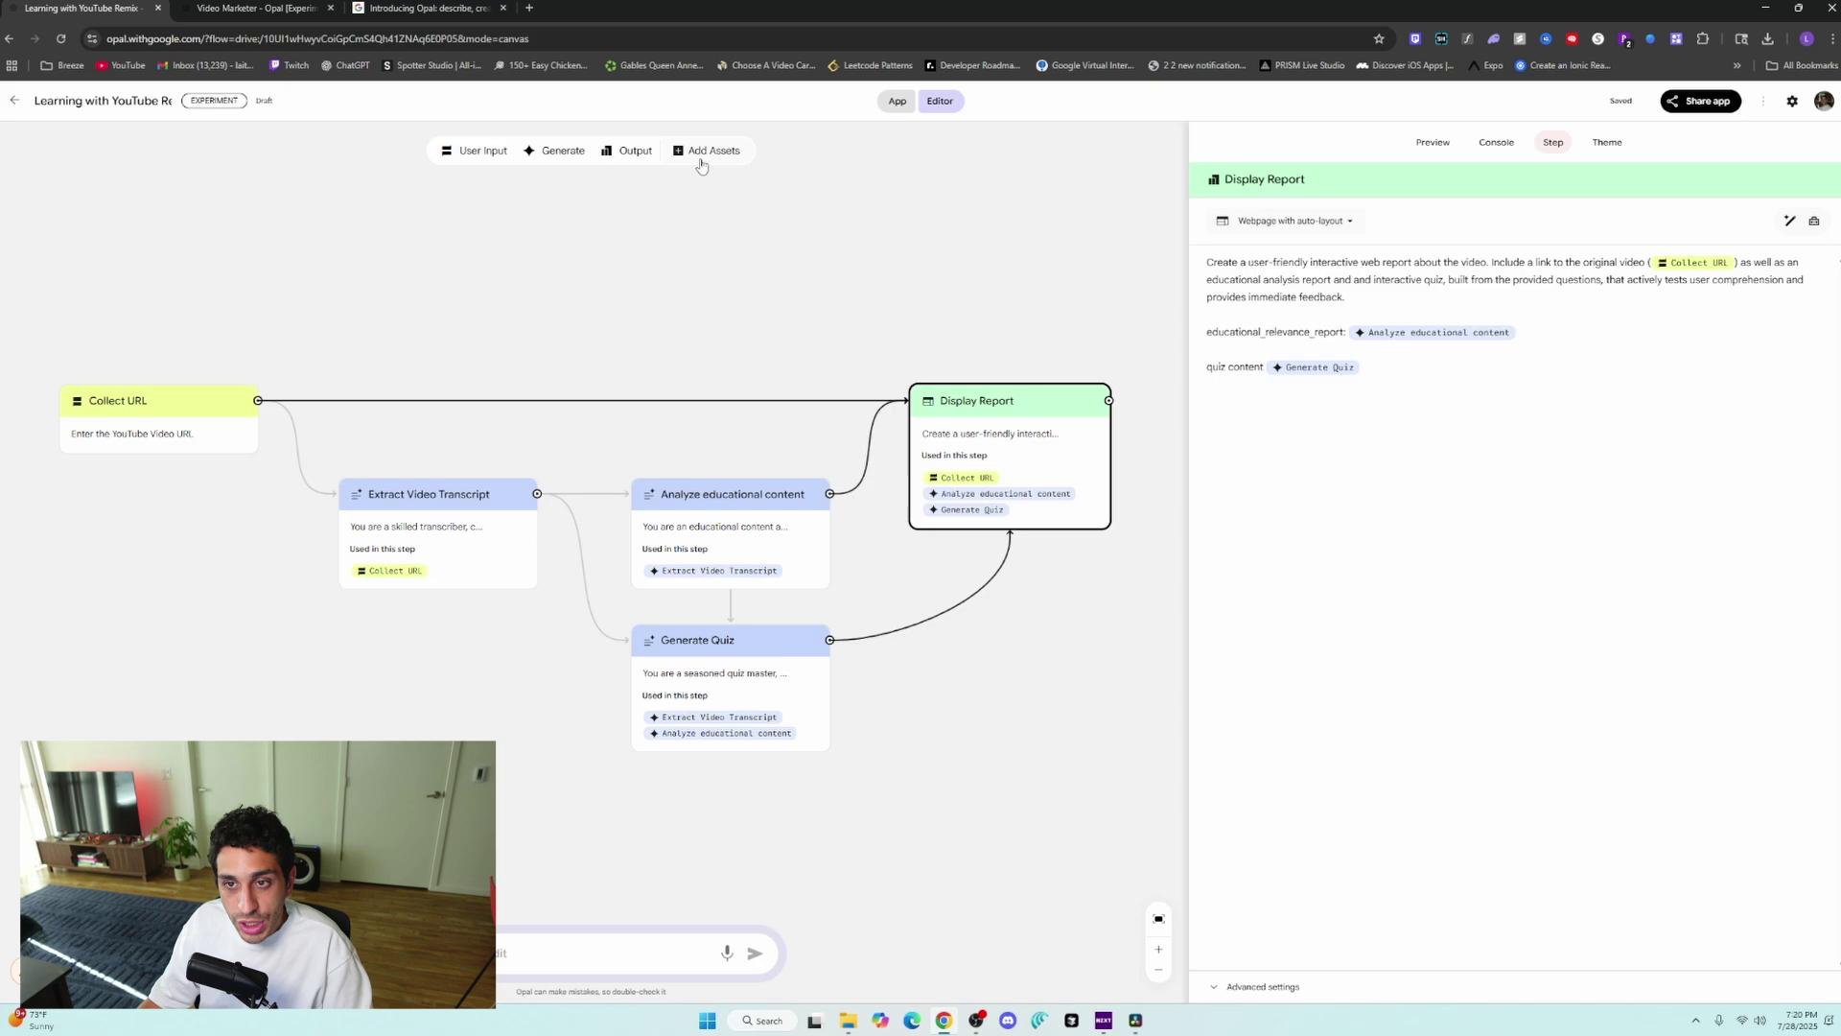
Step: Review the Add Assets choices, then inspect the Collect URL step's prompt
left_click(701, 161)
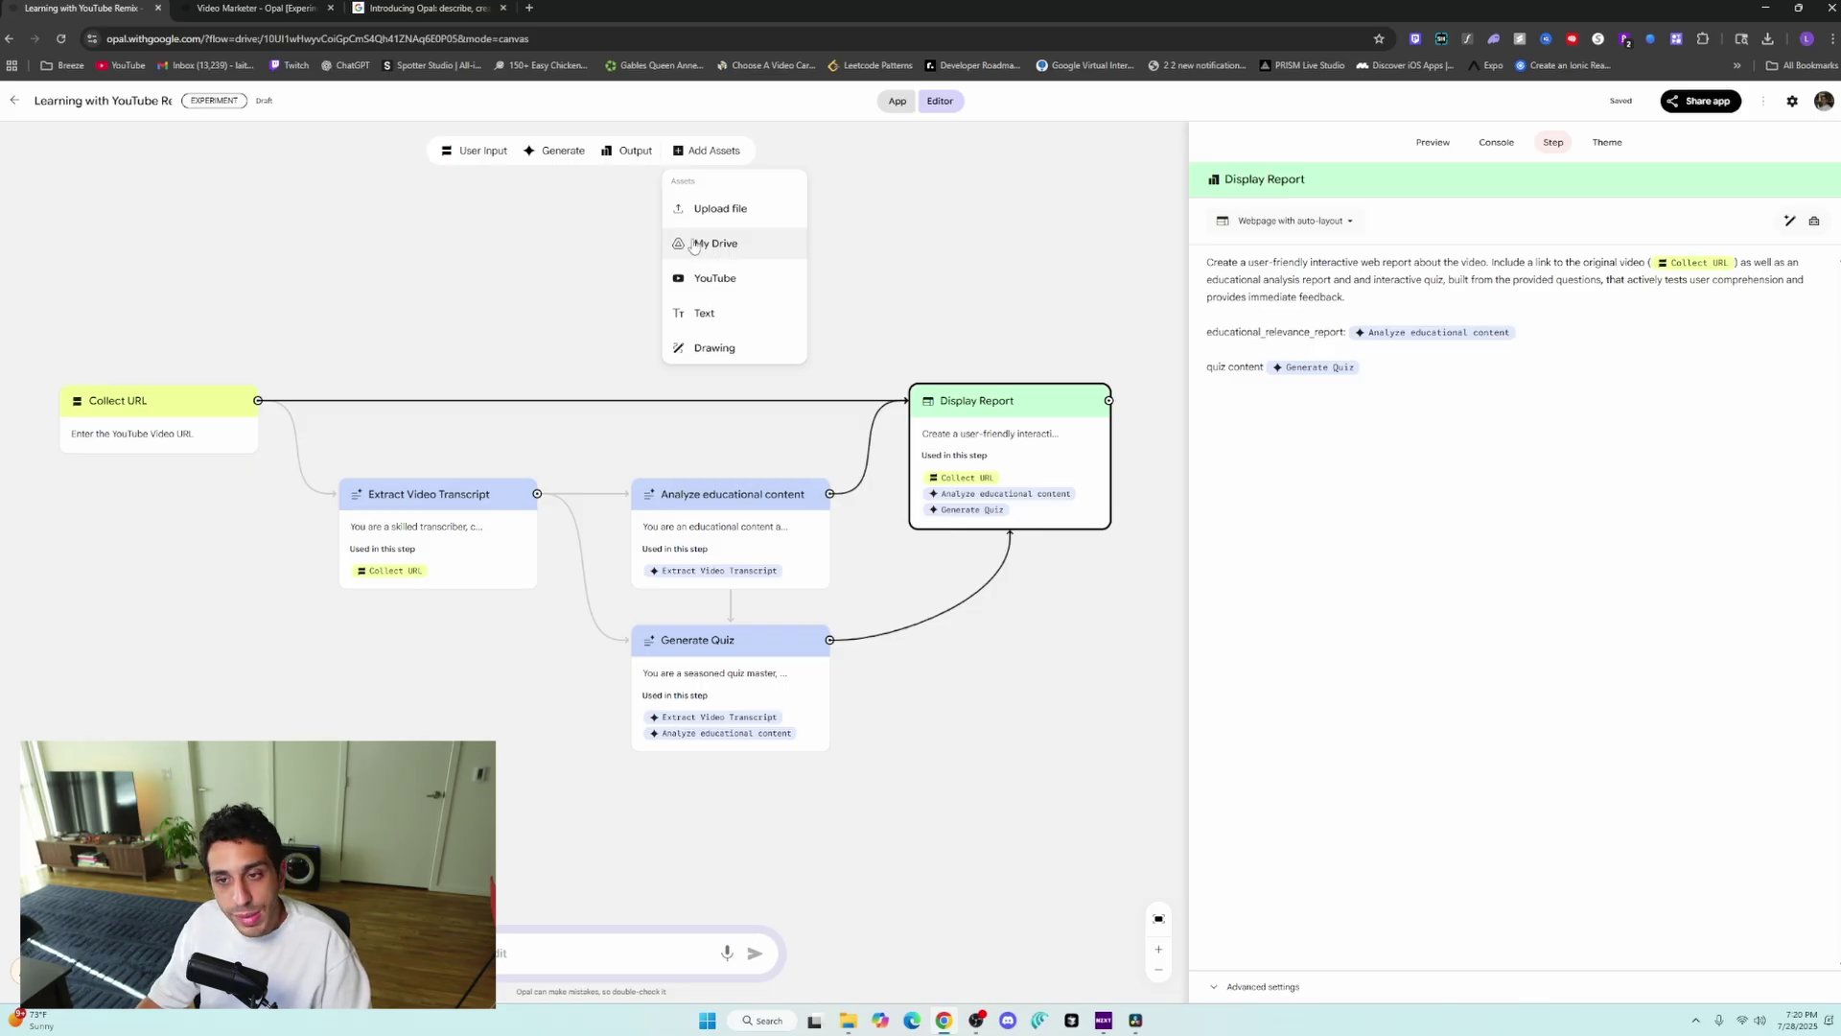
left_click(1019, 239)
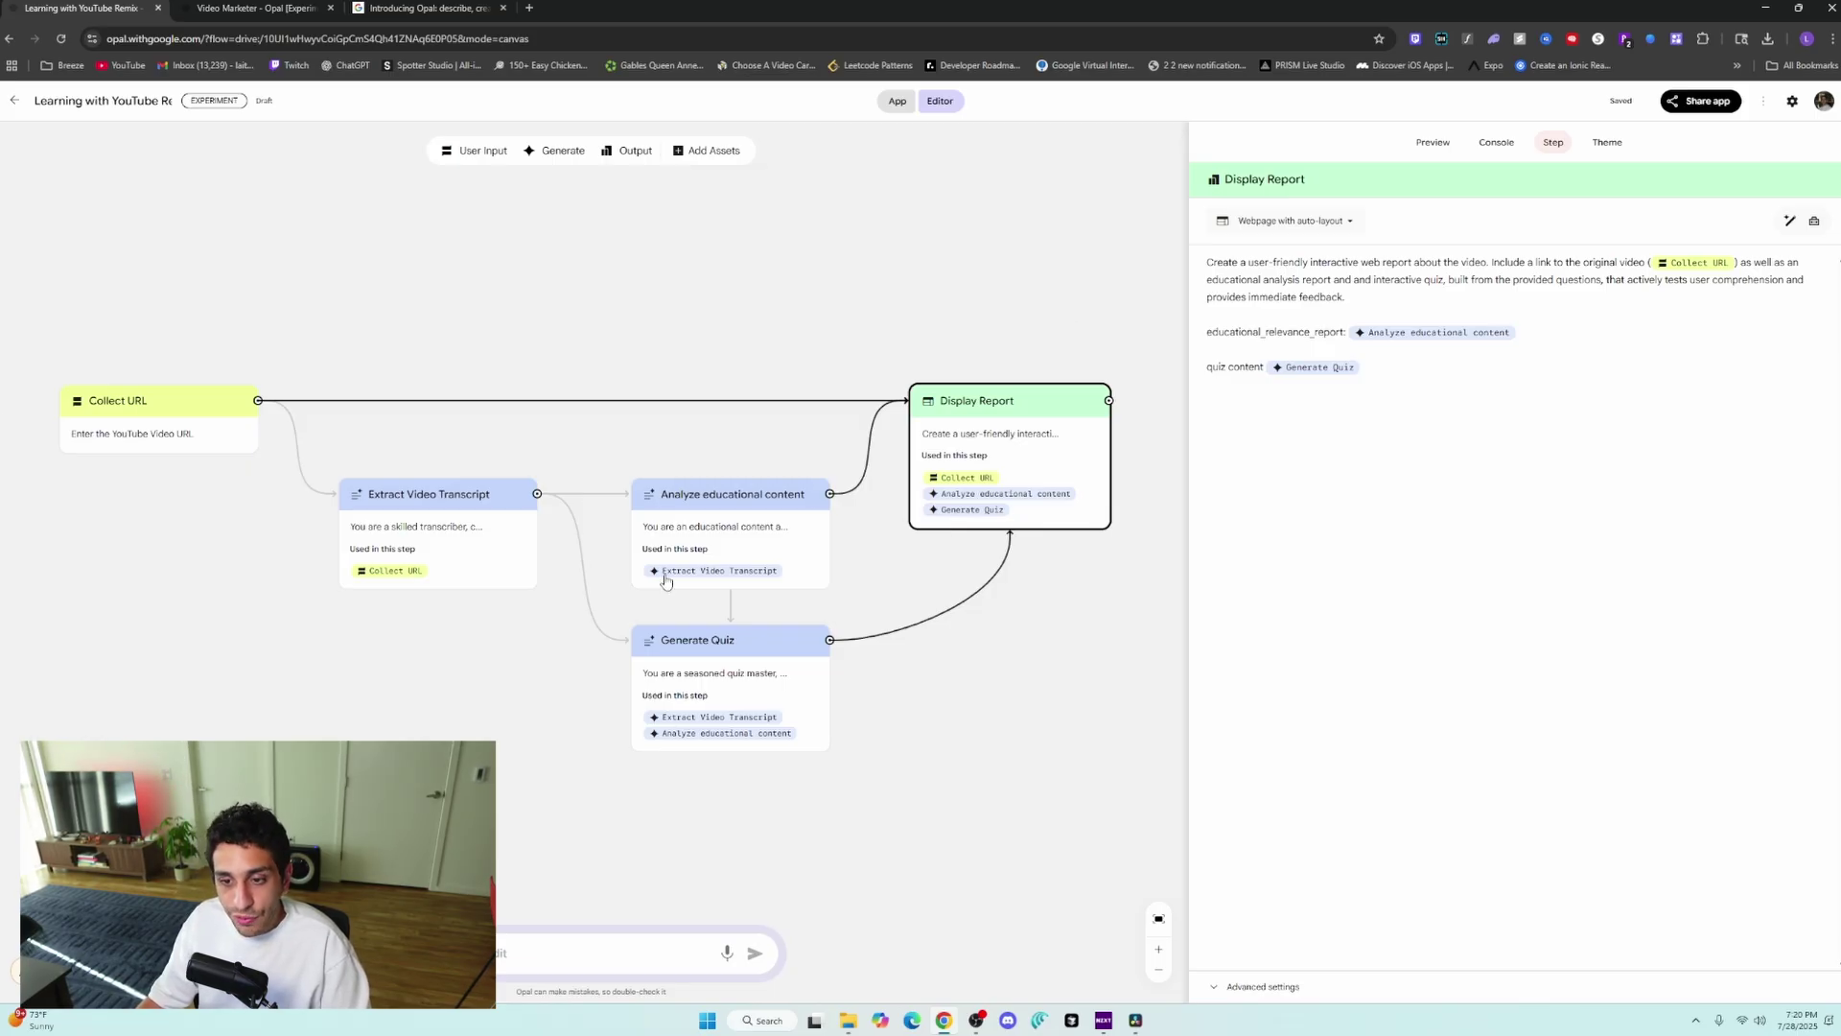
left_click(159, 450)
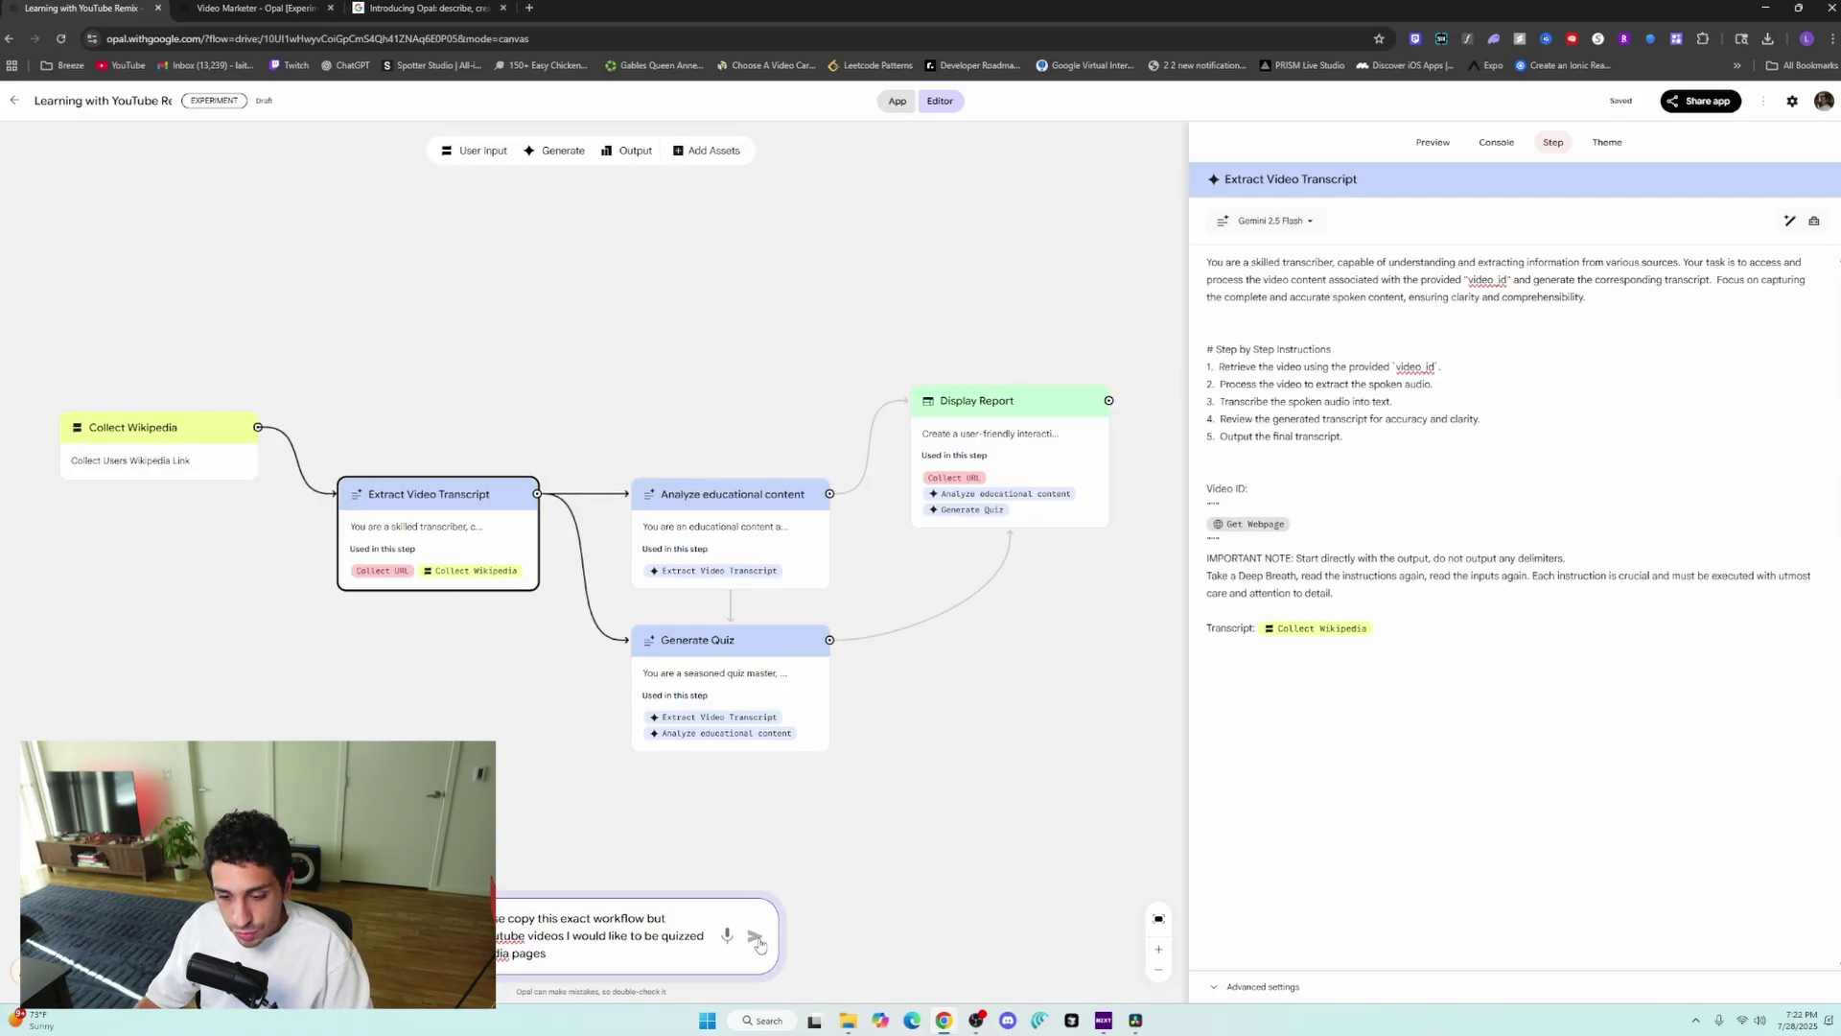
Step: Submit the edit turning the remix into a Wikipedia quiz app and check its preview and App view
left_click(755, 937)
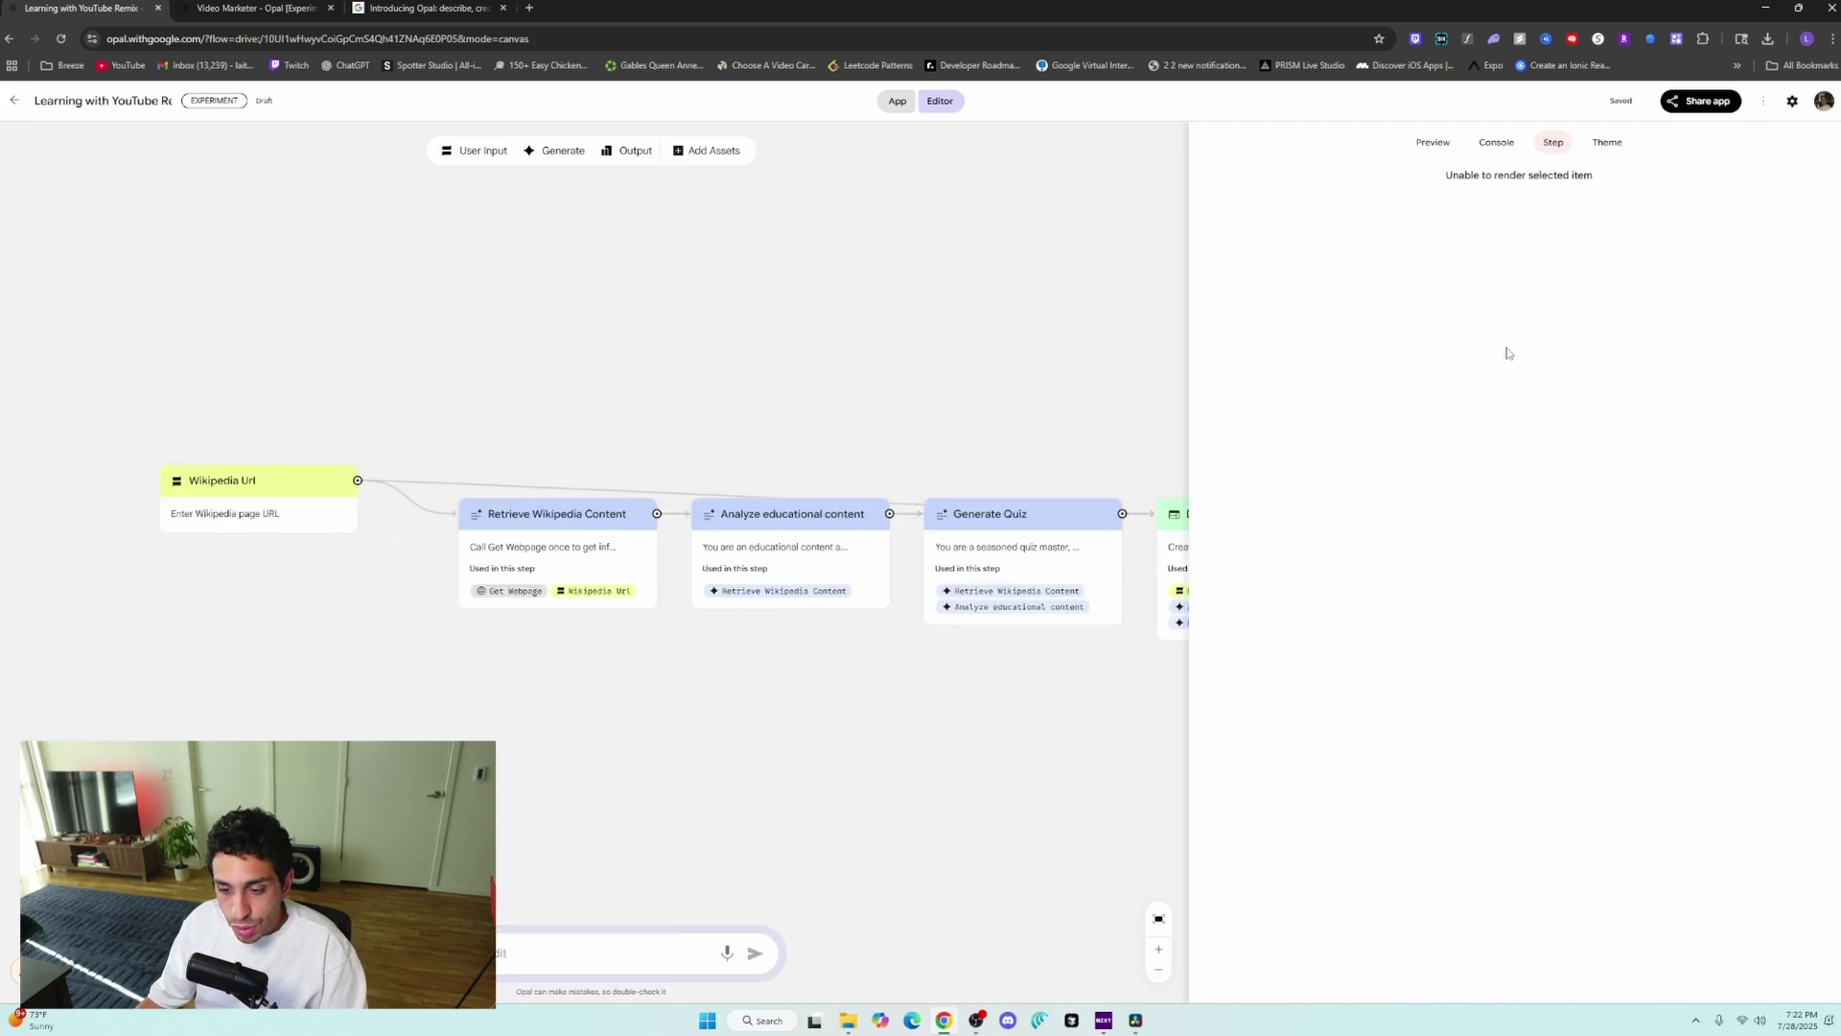
left_click(892, 350)
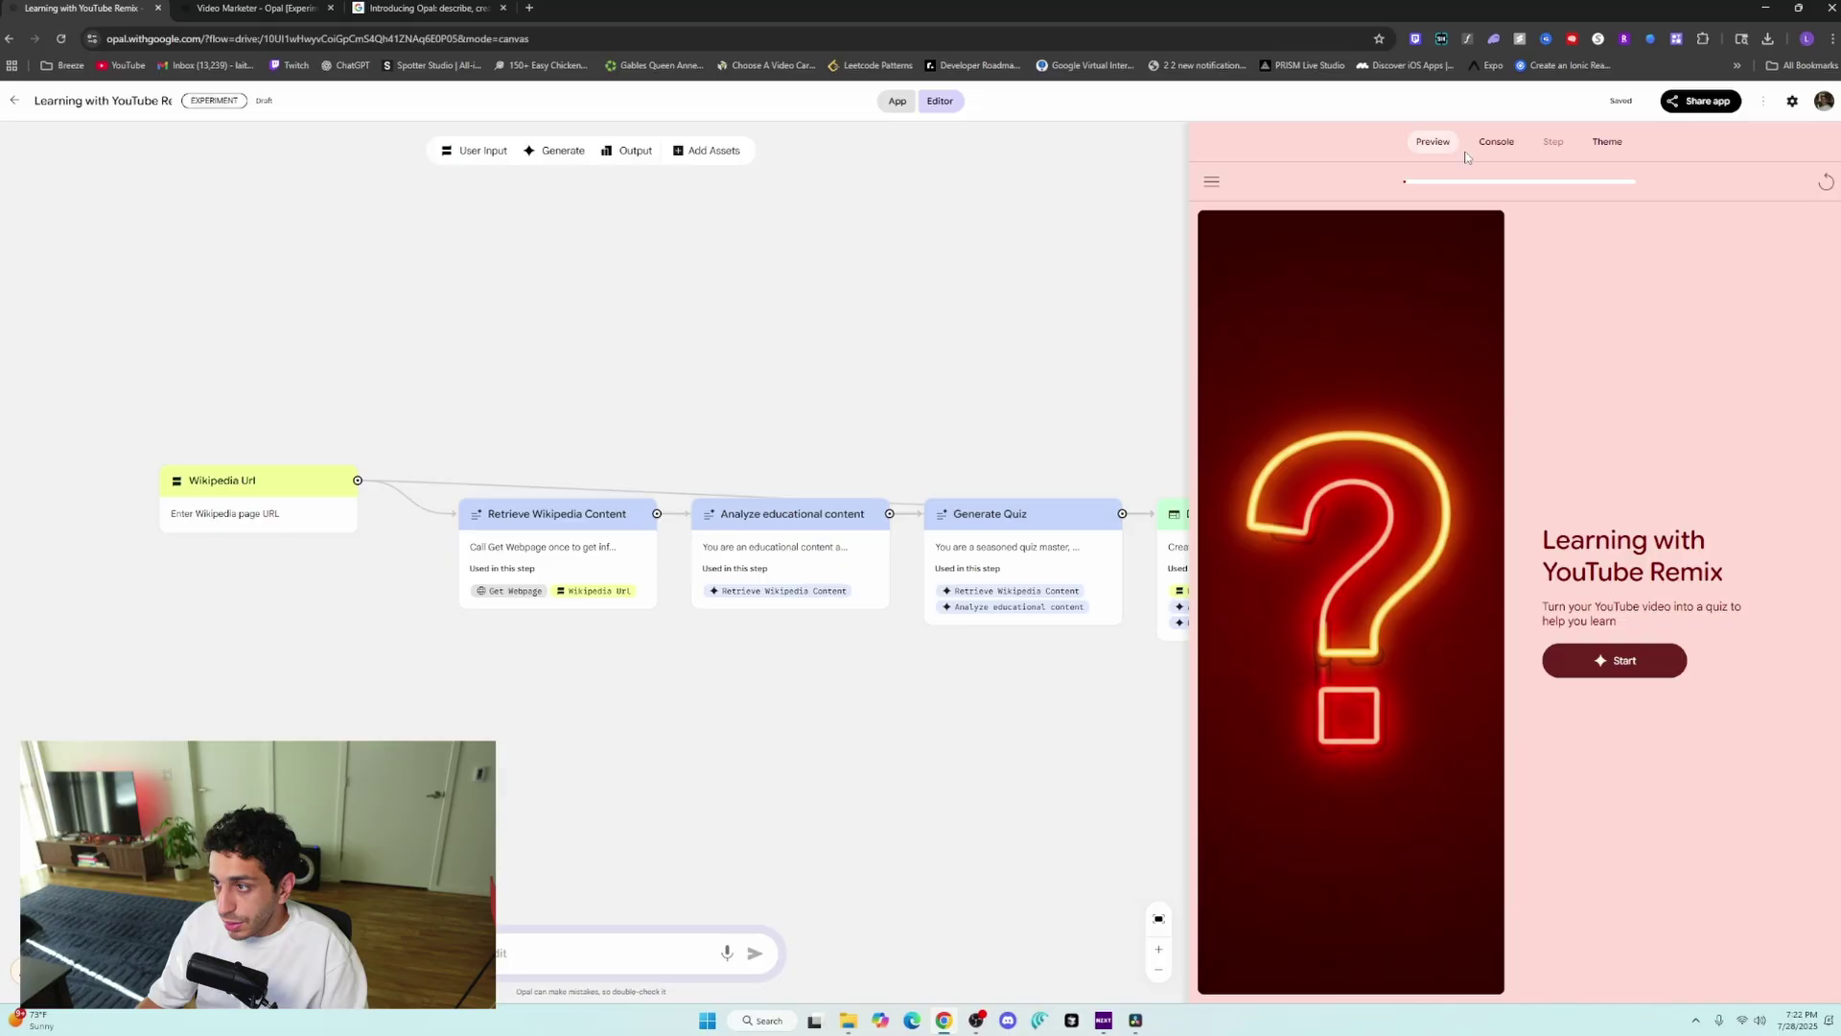
left_click(899, 103)
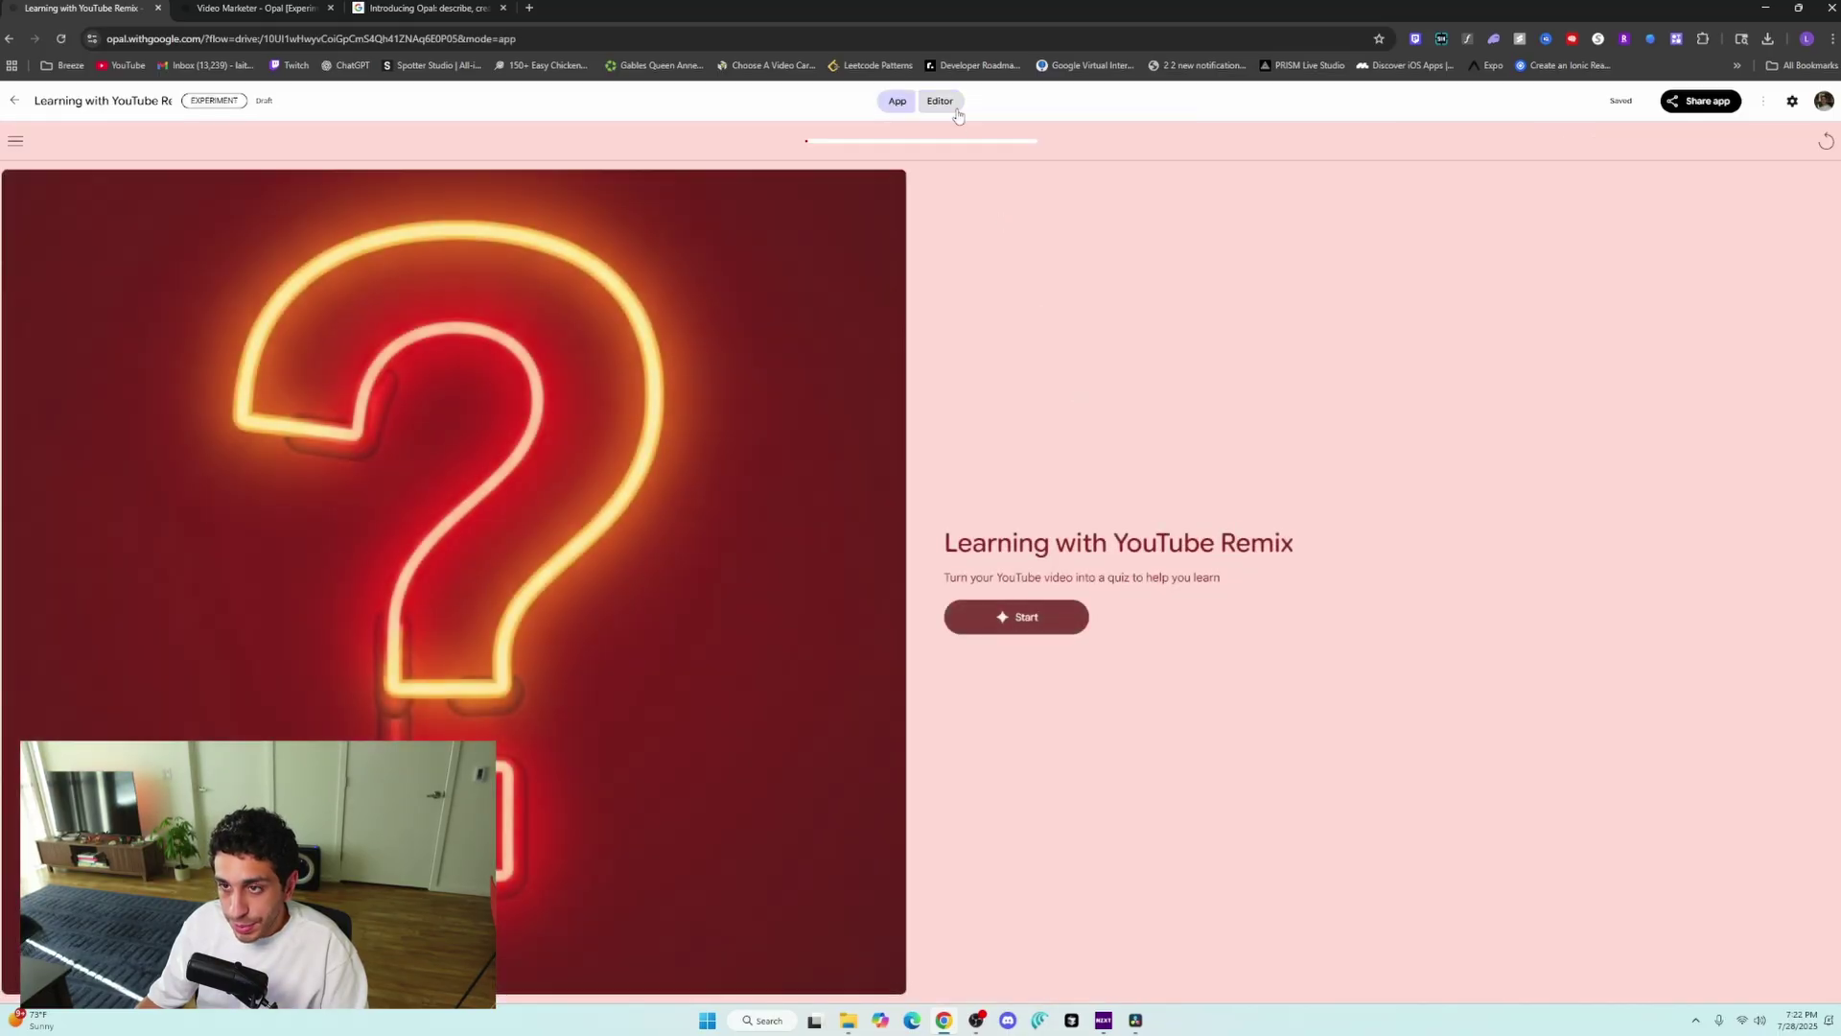
left_click(940, 100)
Step: Widen the canvas and move Display Report, Analyze, Wikipedia Url and Retrieve Wikipedia Content steps
left_click_drag(1201, 415, 1323, 415)
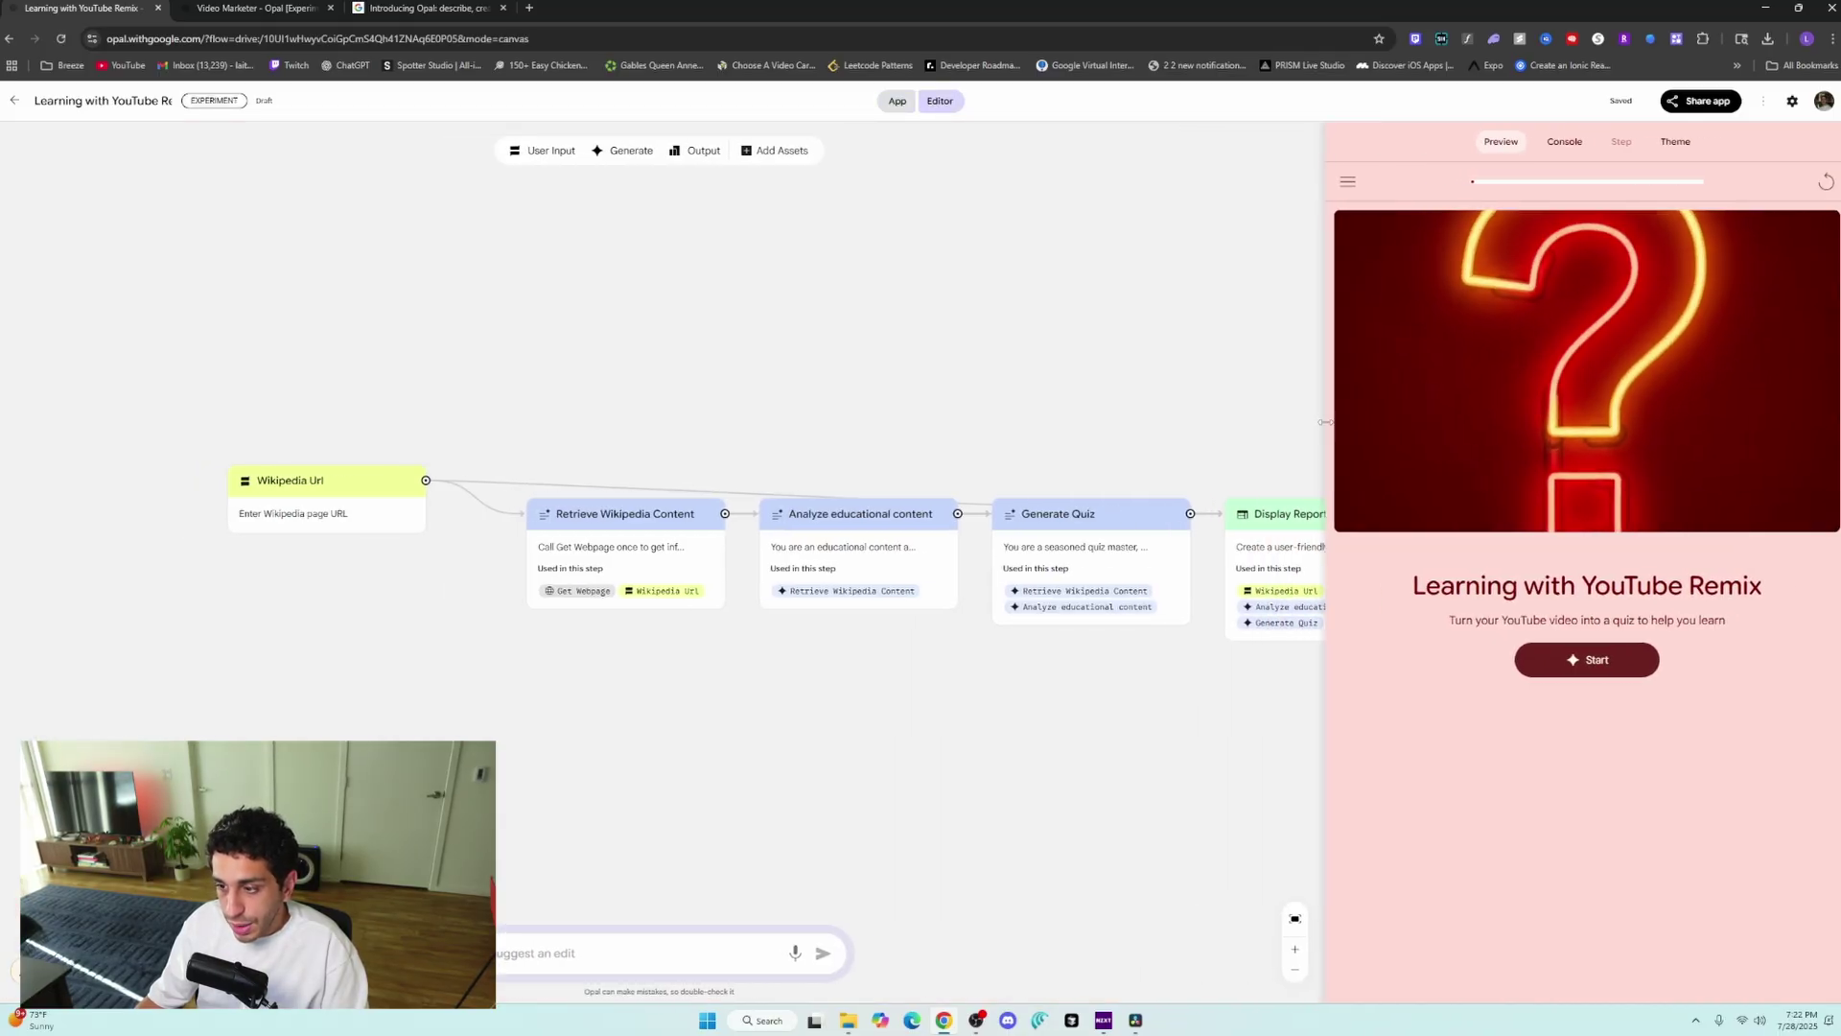
left_click_drag(1281, 532, 1128, 398)
left_click_drag(943, 507, 824, 433)
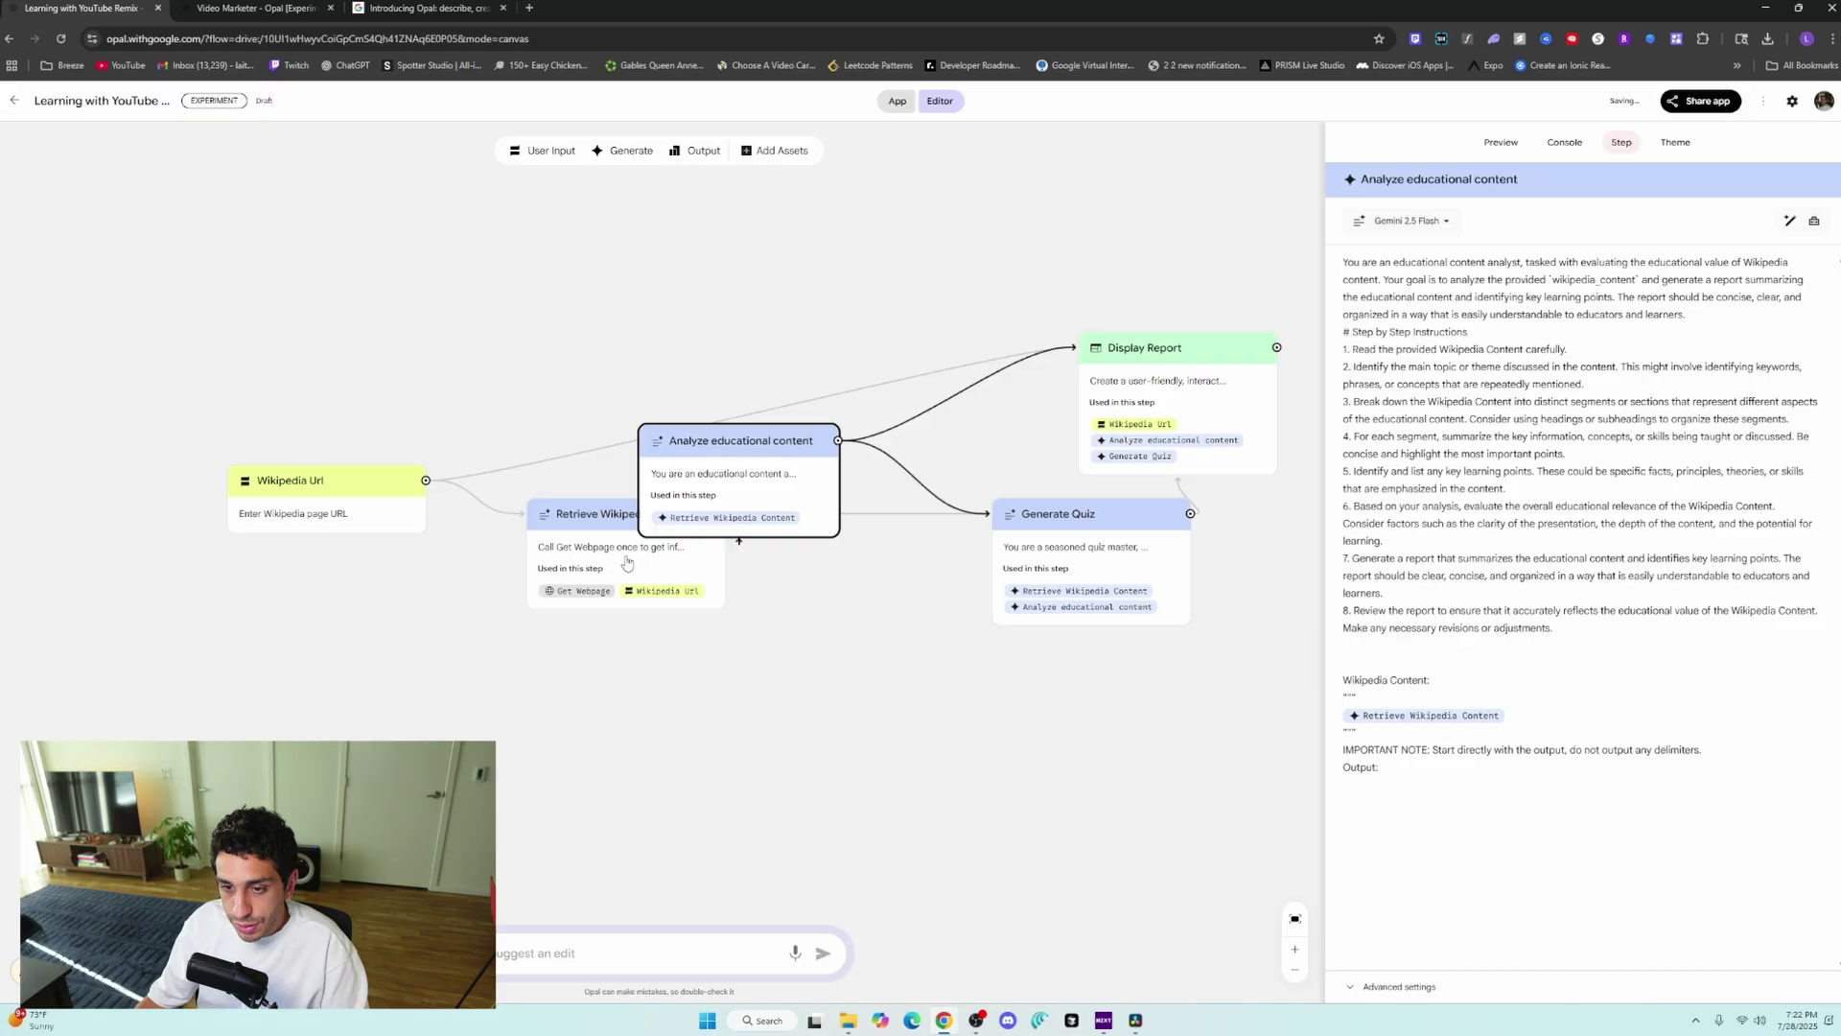
left_click(624, 552)
left_click_drag(375, 489, 243, 491)
left_click(535, 561)
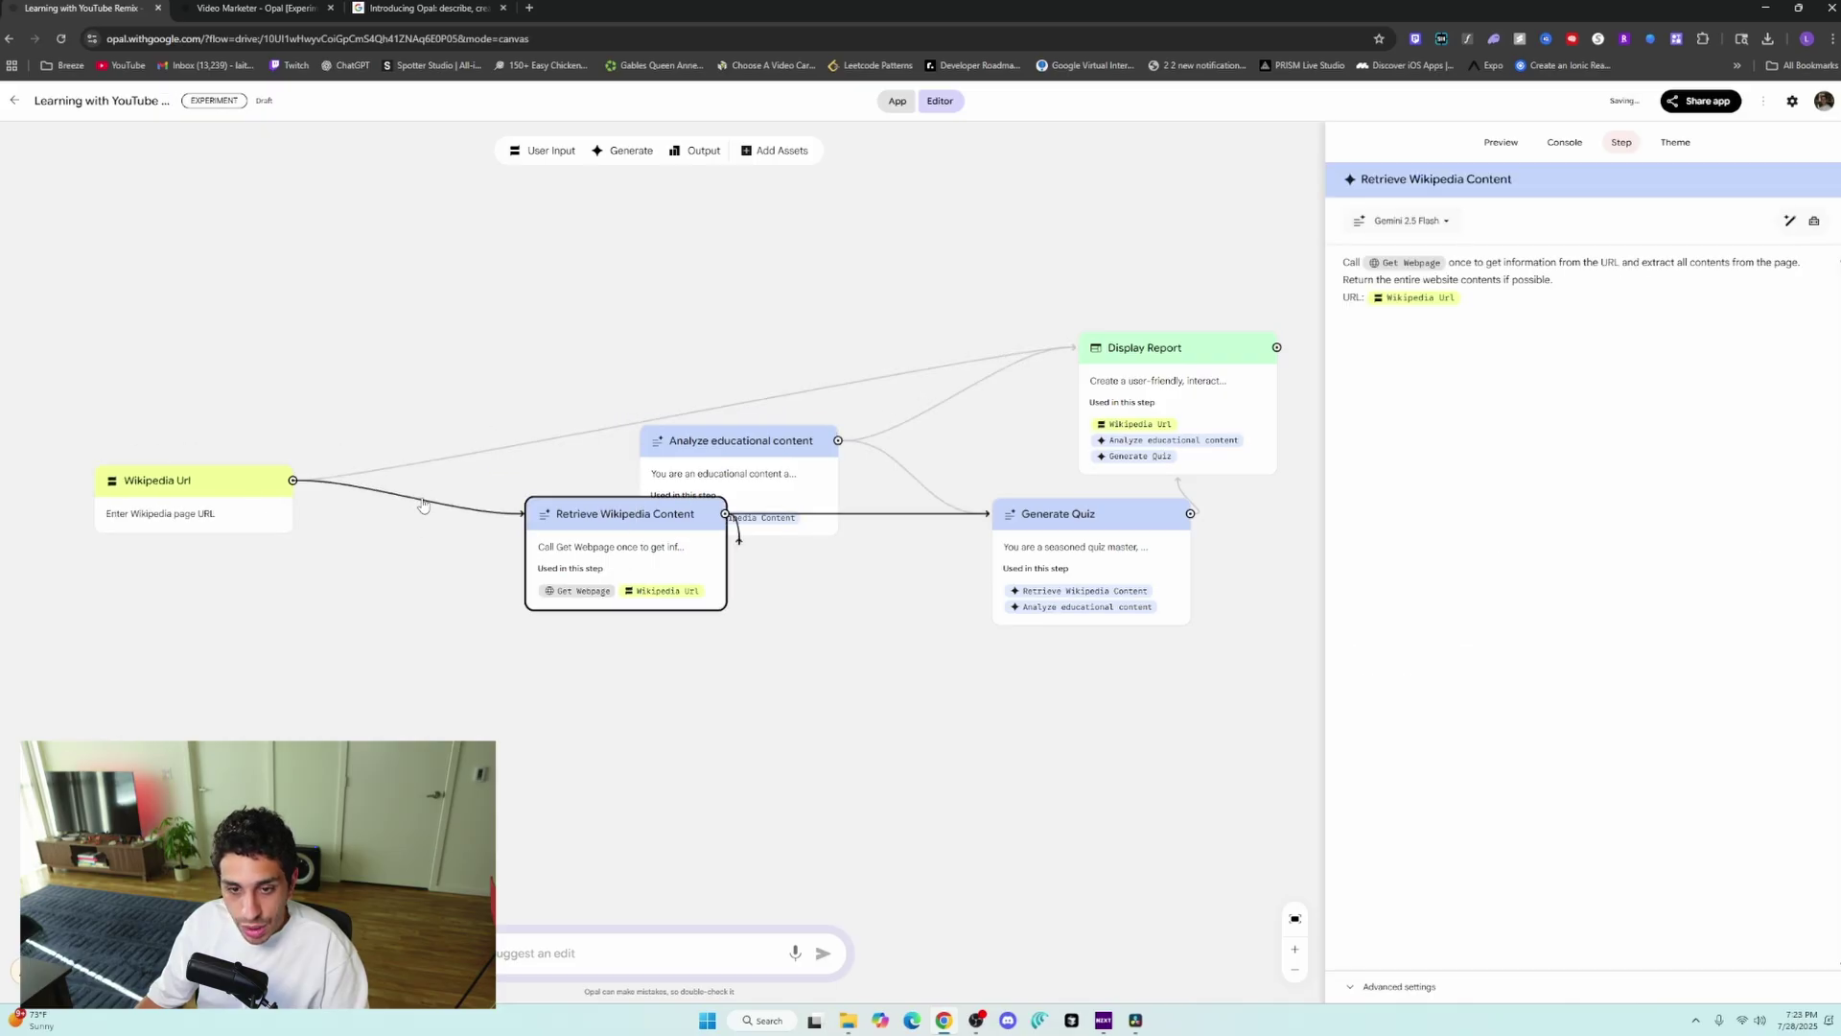
left_click_drag(567, 546, 427, 422)
Step: Fine-tune the positions of Analyze educational content, Generate Quiz and Display Report into a tidy layout
left_click_drag(719, 451, 733, 317)
left_click_drag(1007, 509, 919, 621)
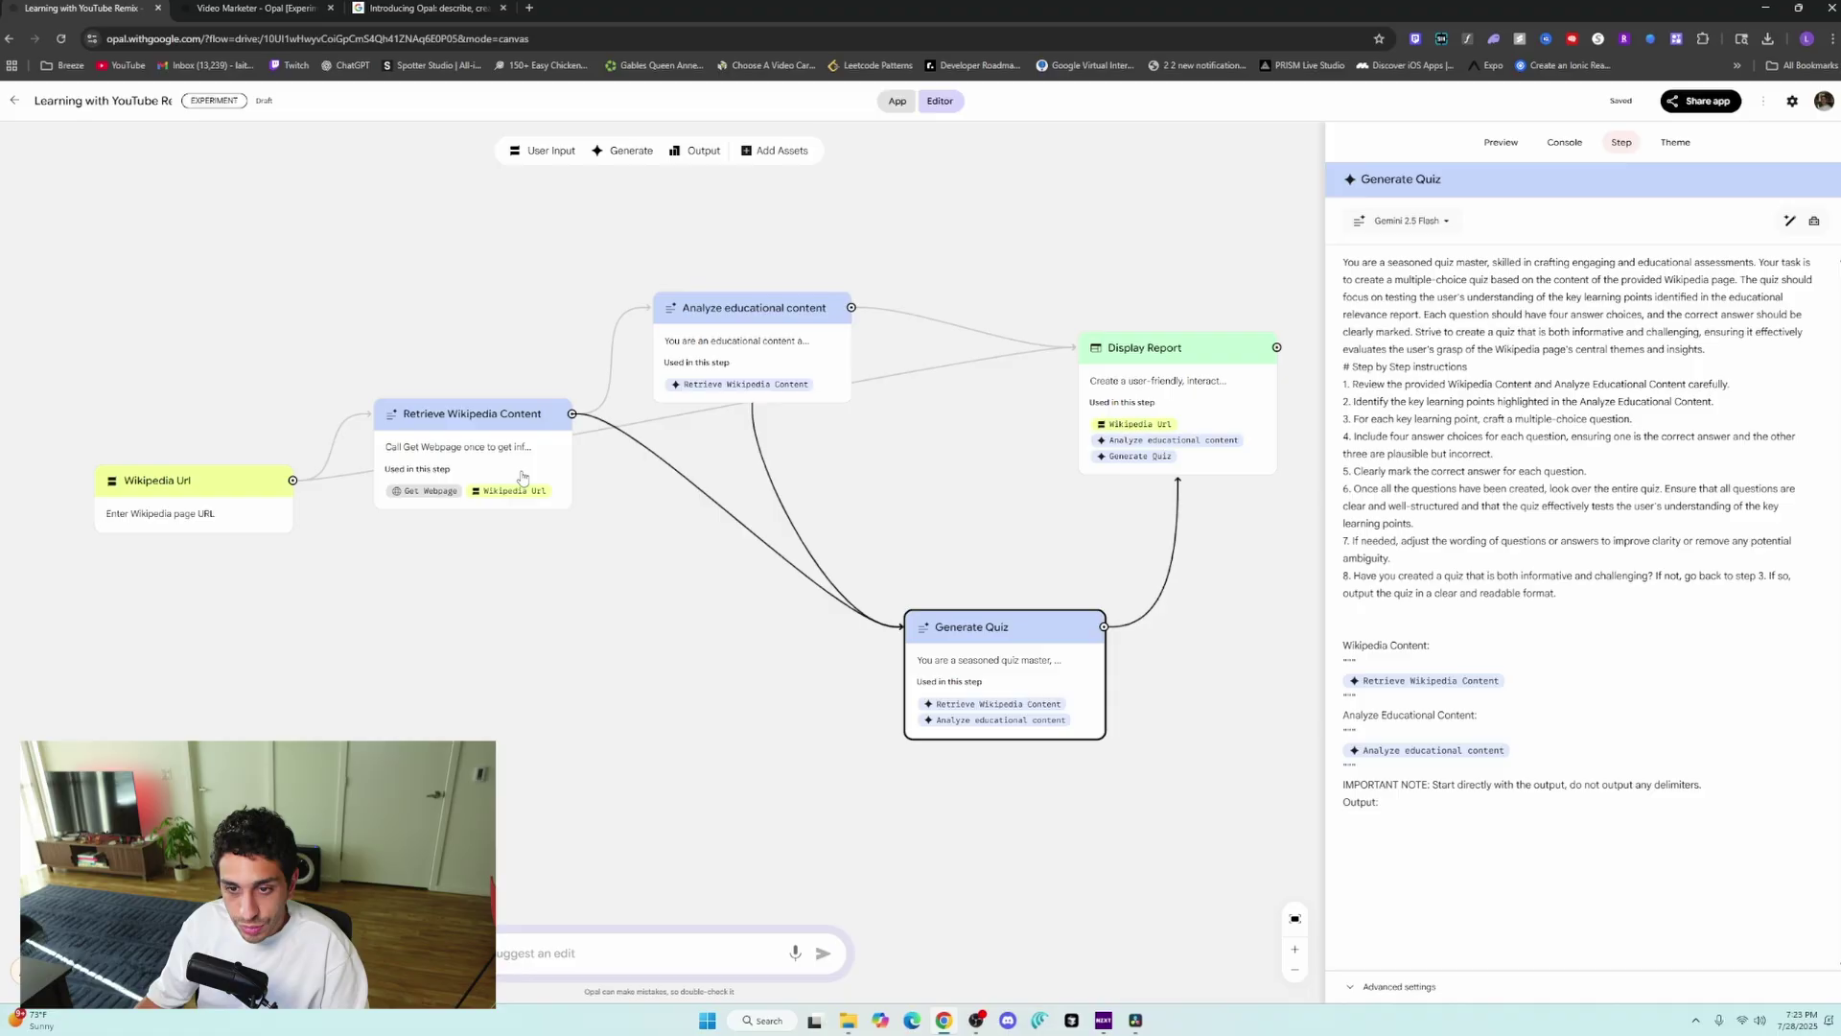
left_click(565, 493)
left_click_drag(739, 340, 833, 274)
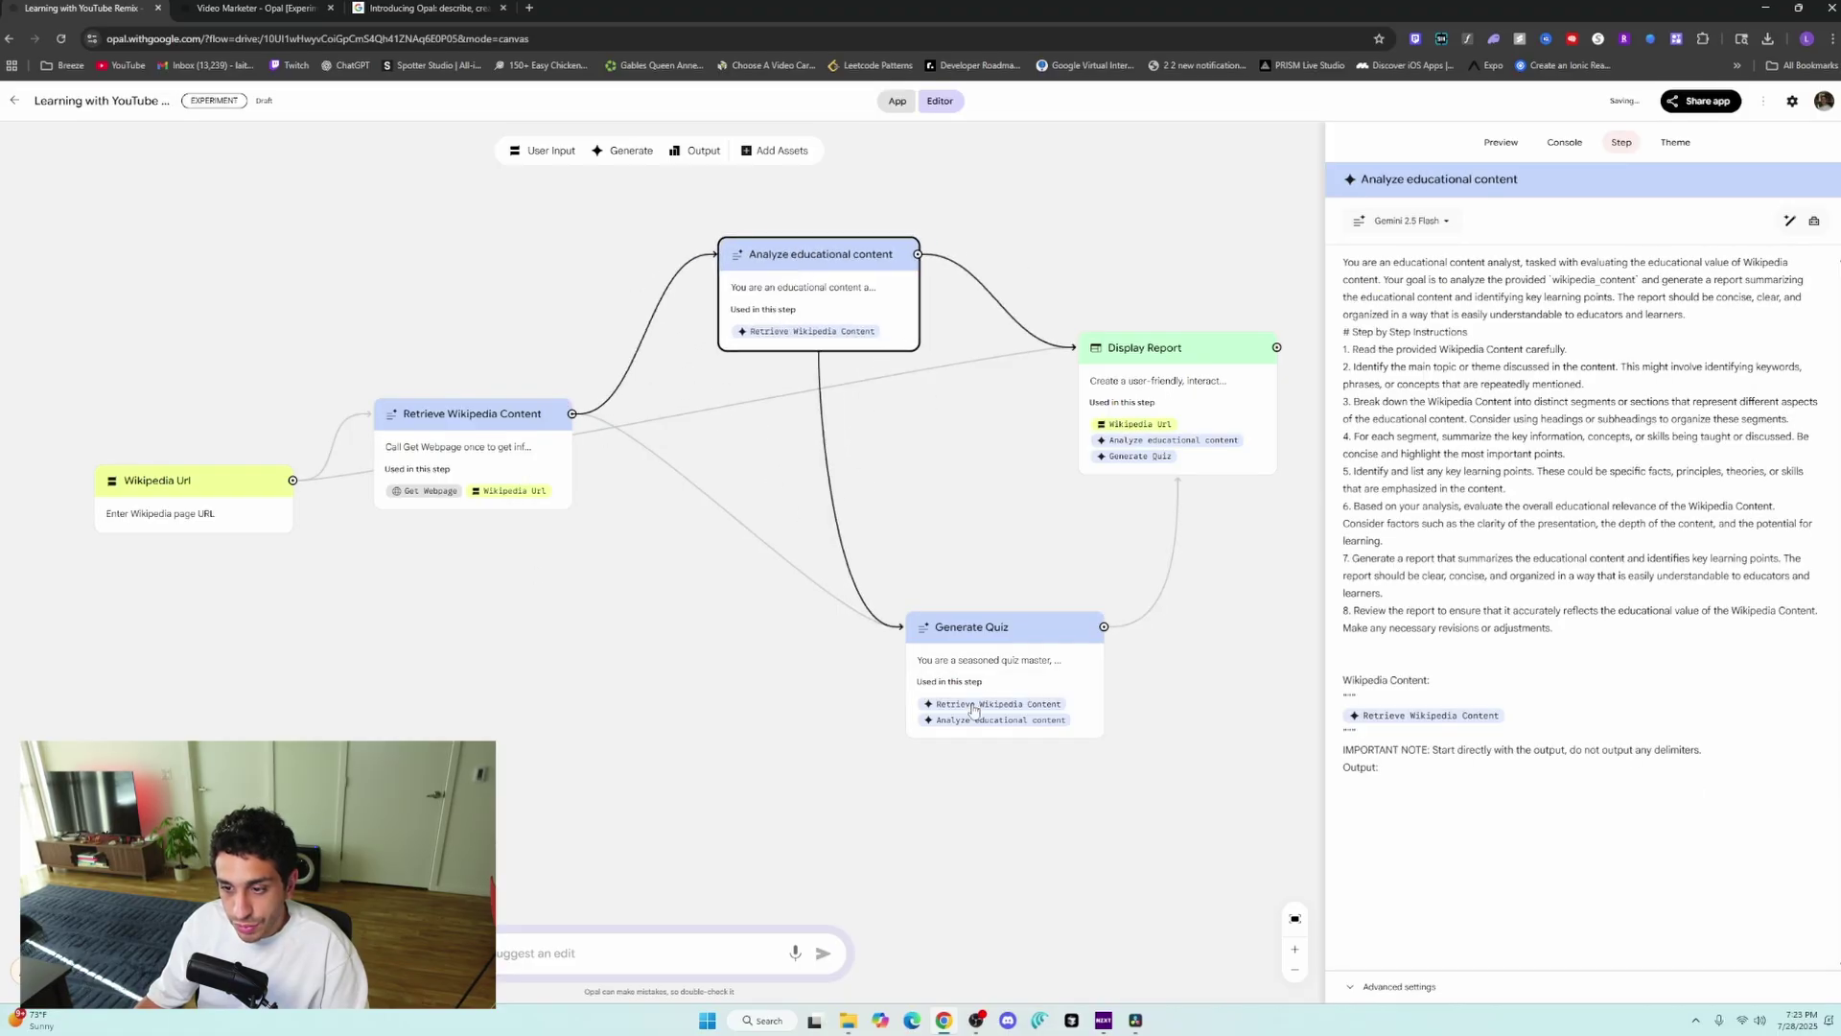
left_click_drag(972, 708, 800, 825)
left_click_drag(820, 316, 833, 379)
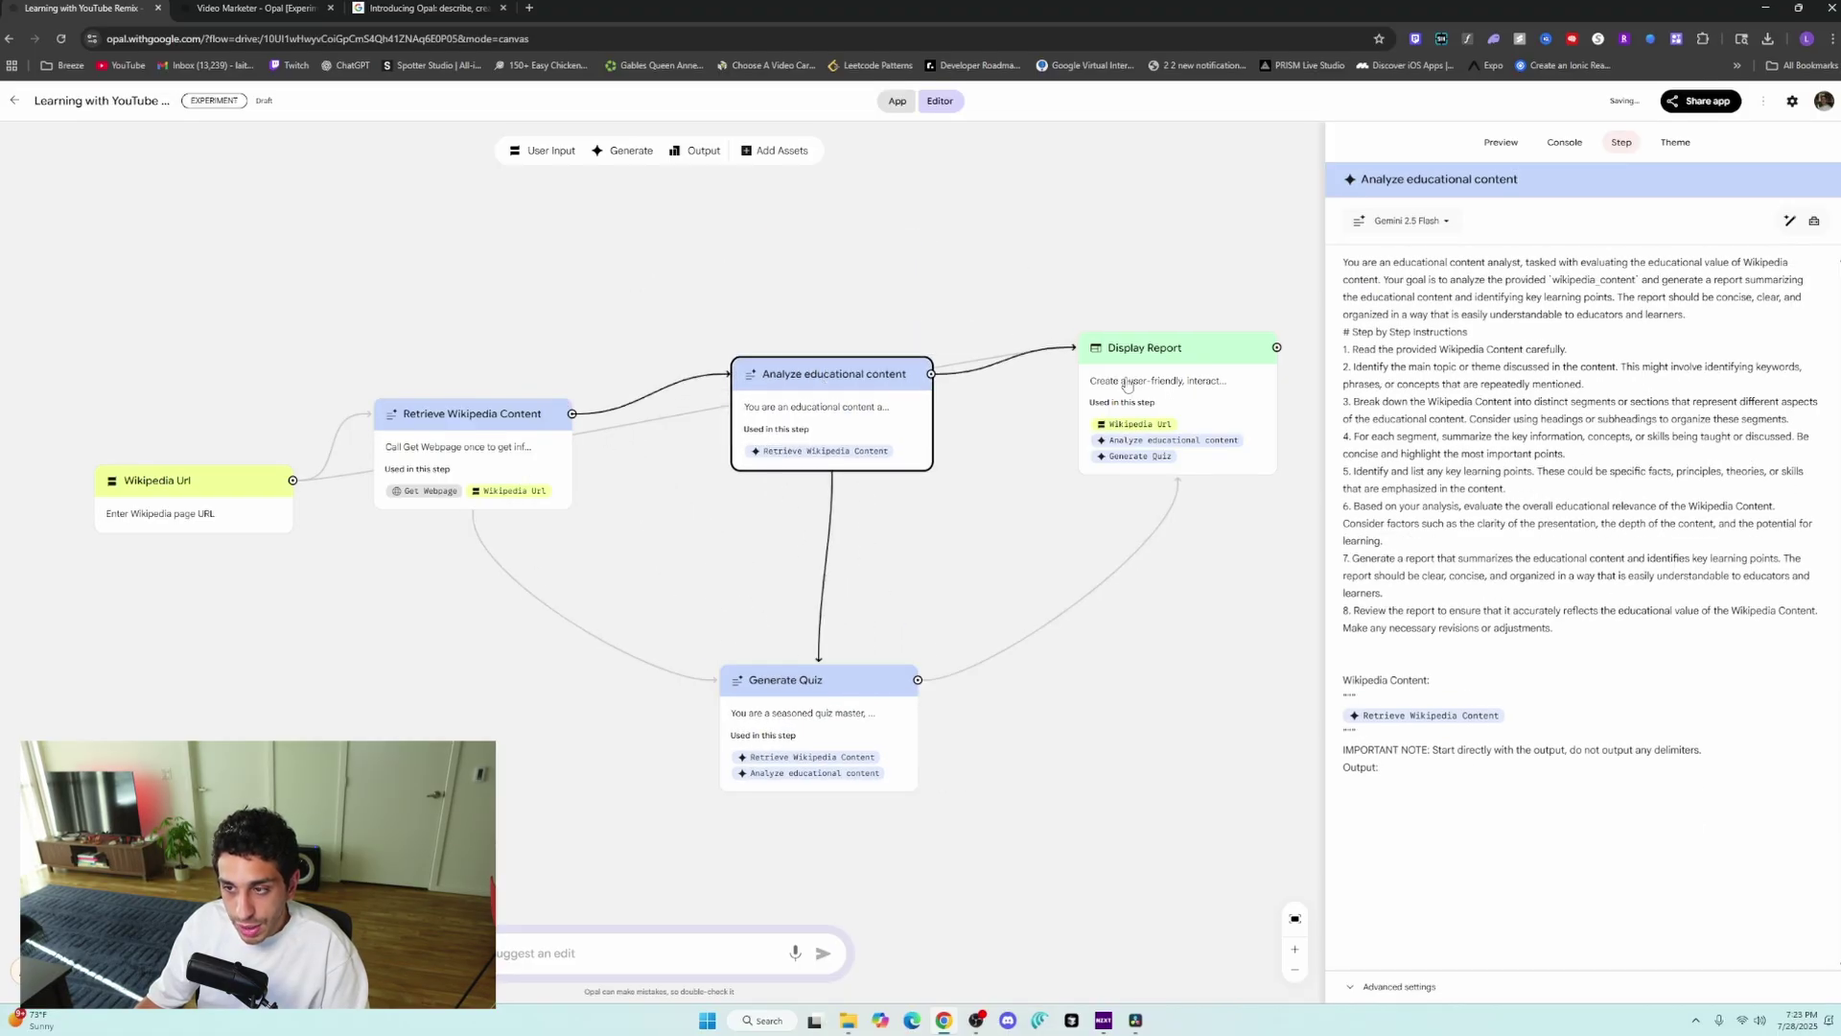
left_click(1128, 383)
left_click_drag(1151, 353, 1158, 491)
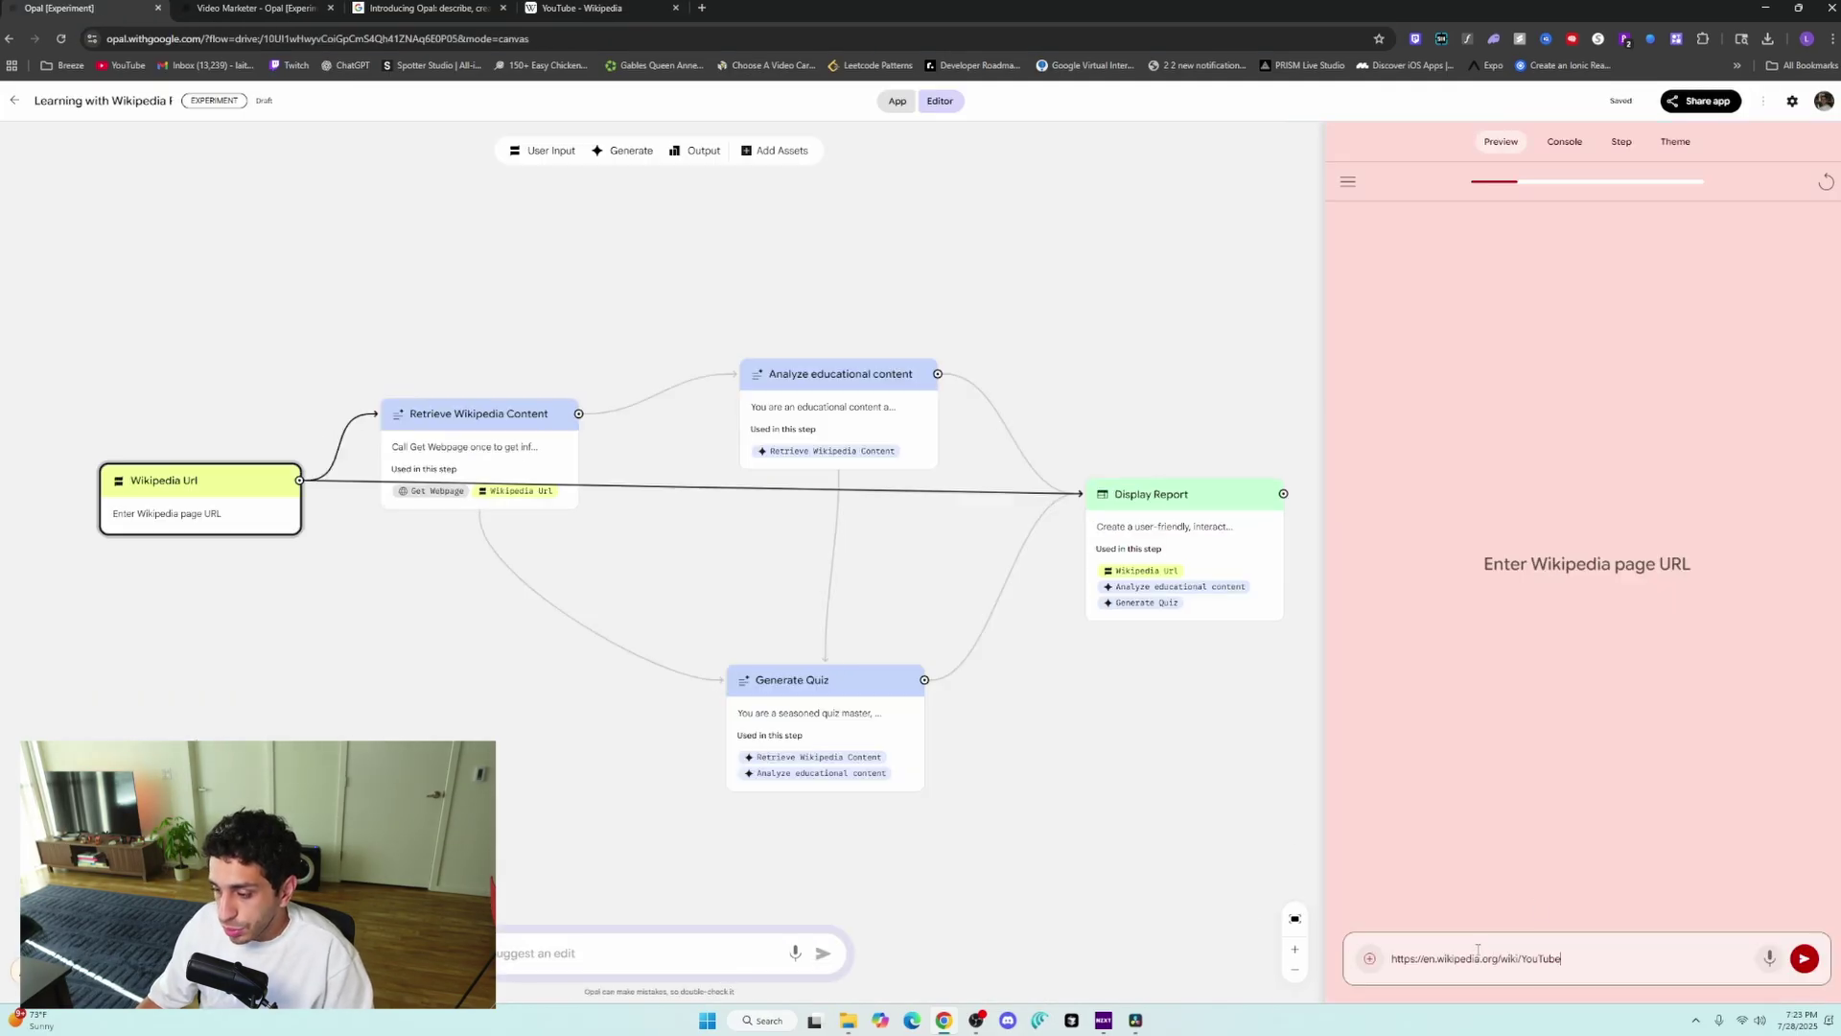
Step: Run the Wikipedia remix, review the Analyze educational content prompt, then switch to Video Marketer
left_click(1803, 960)
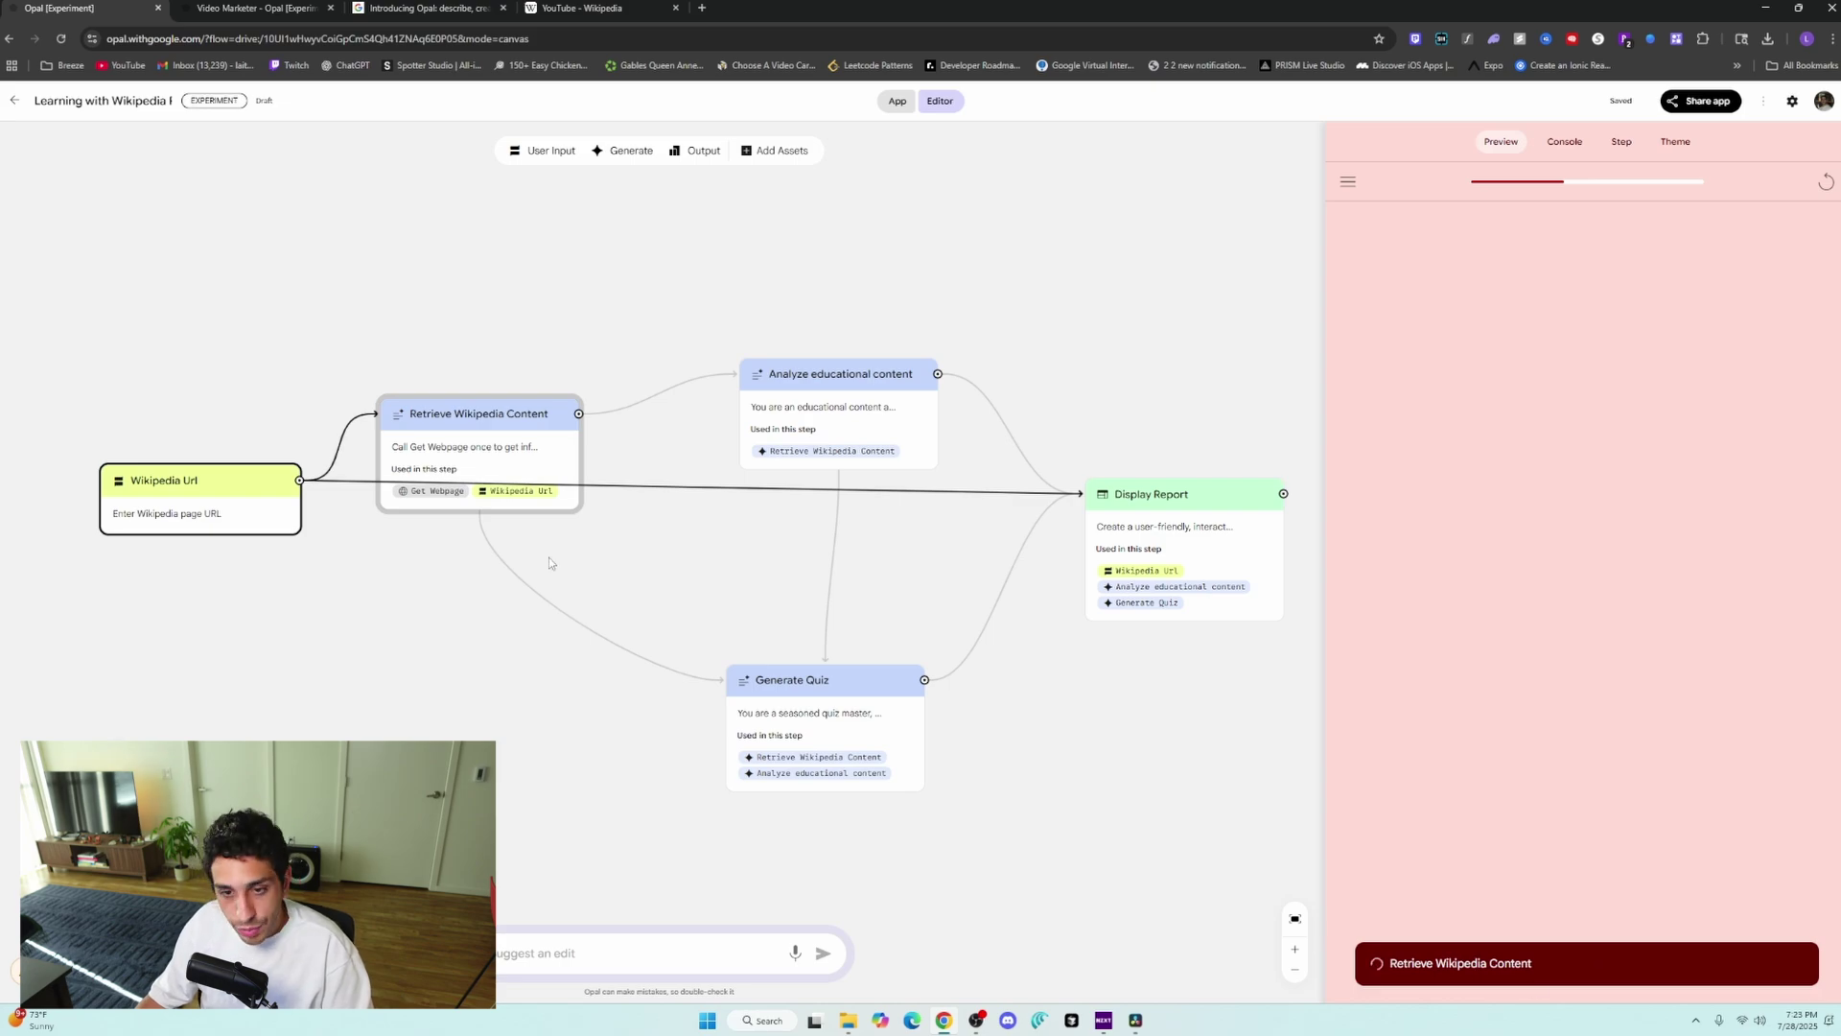
left_click_drag(261, 480, 249, 534)
left_click(757, 410)
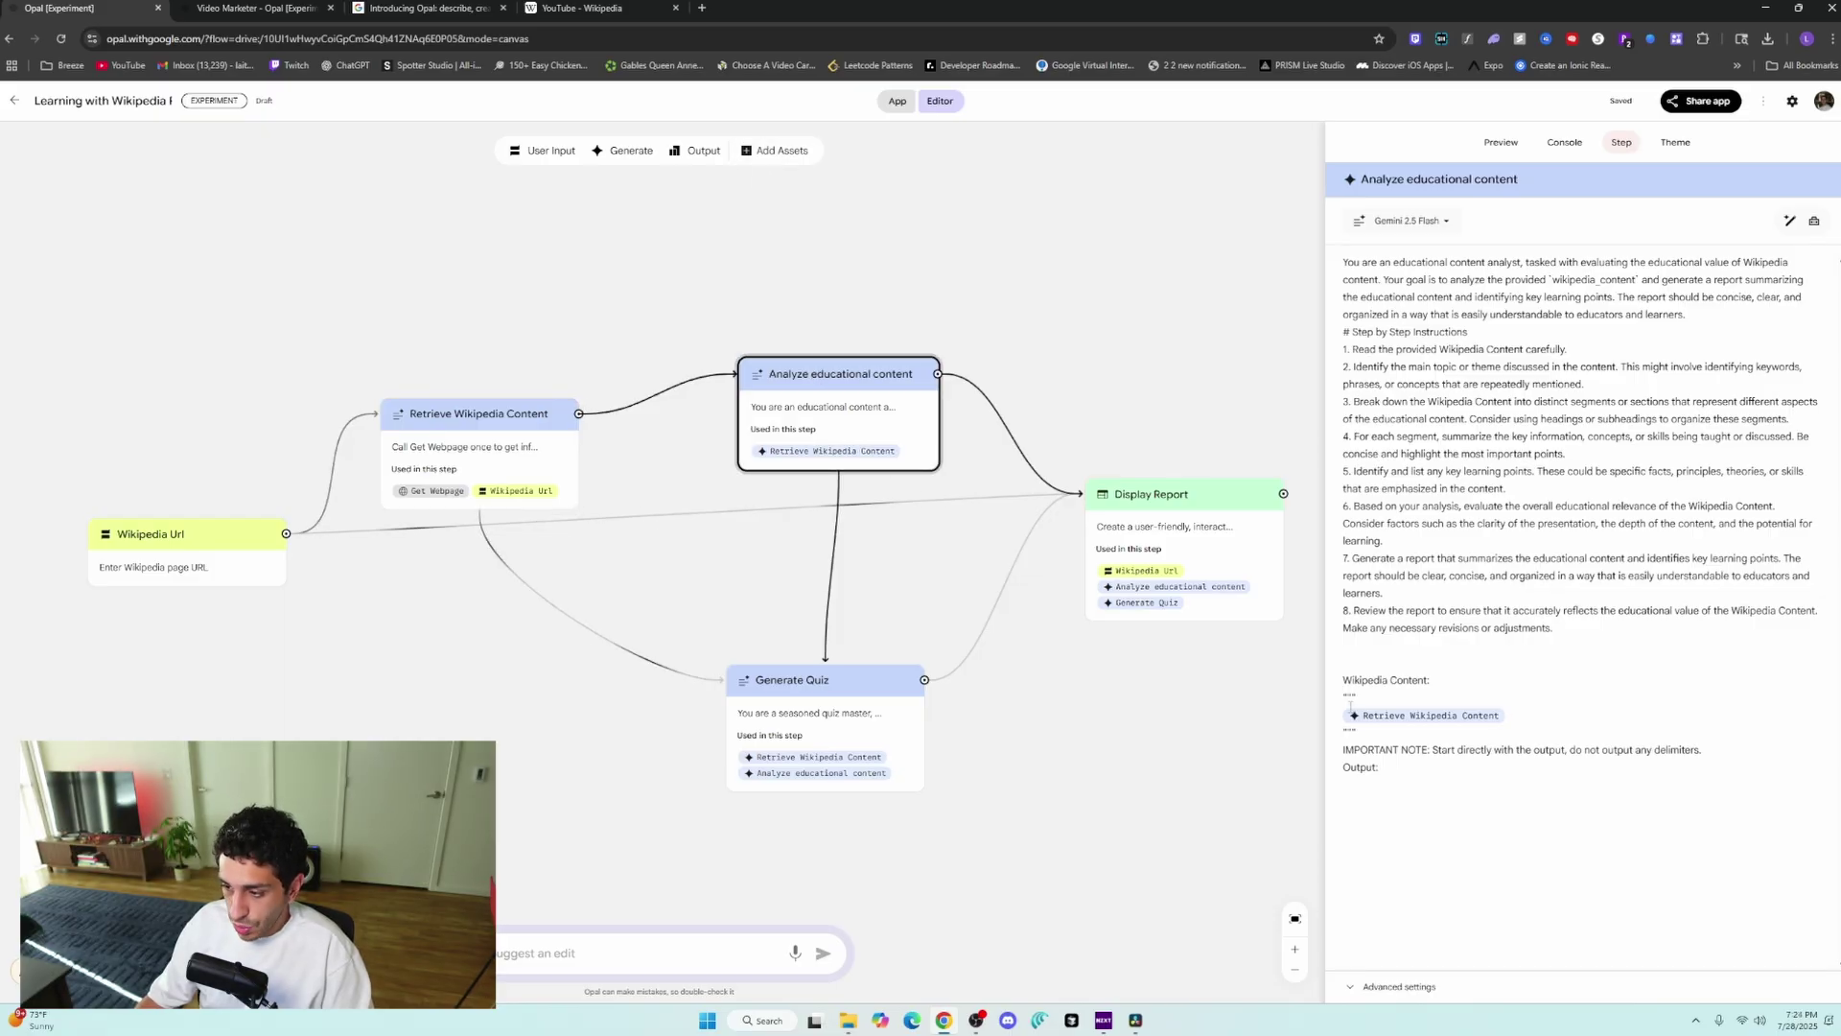
left_click_drag(1343, 262, 1558, 630)
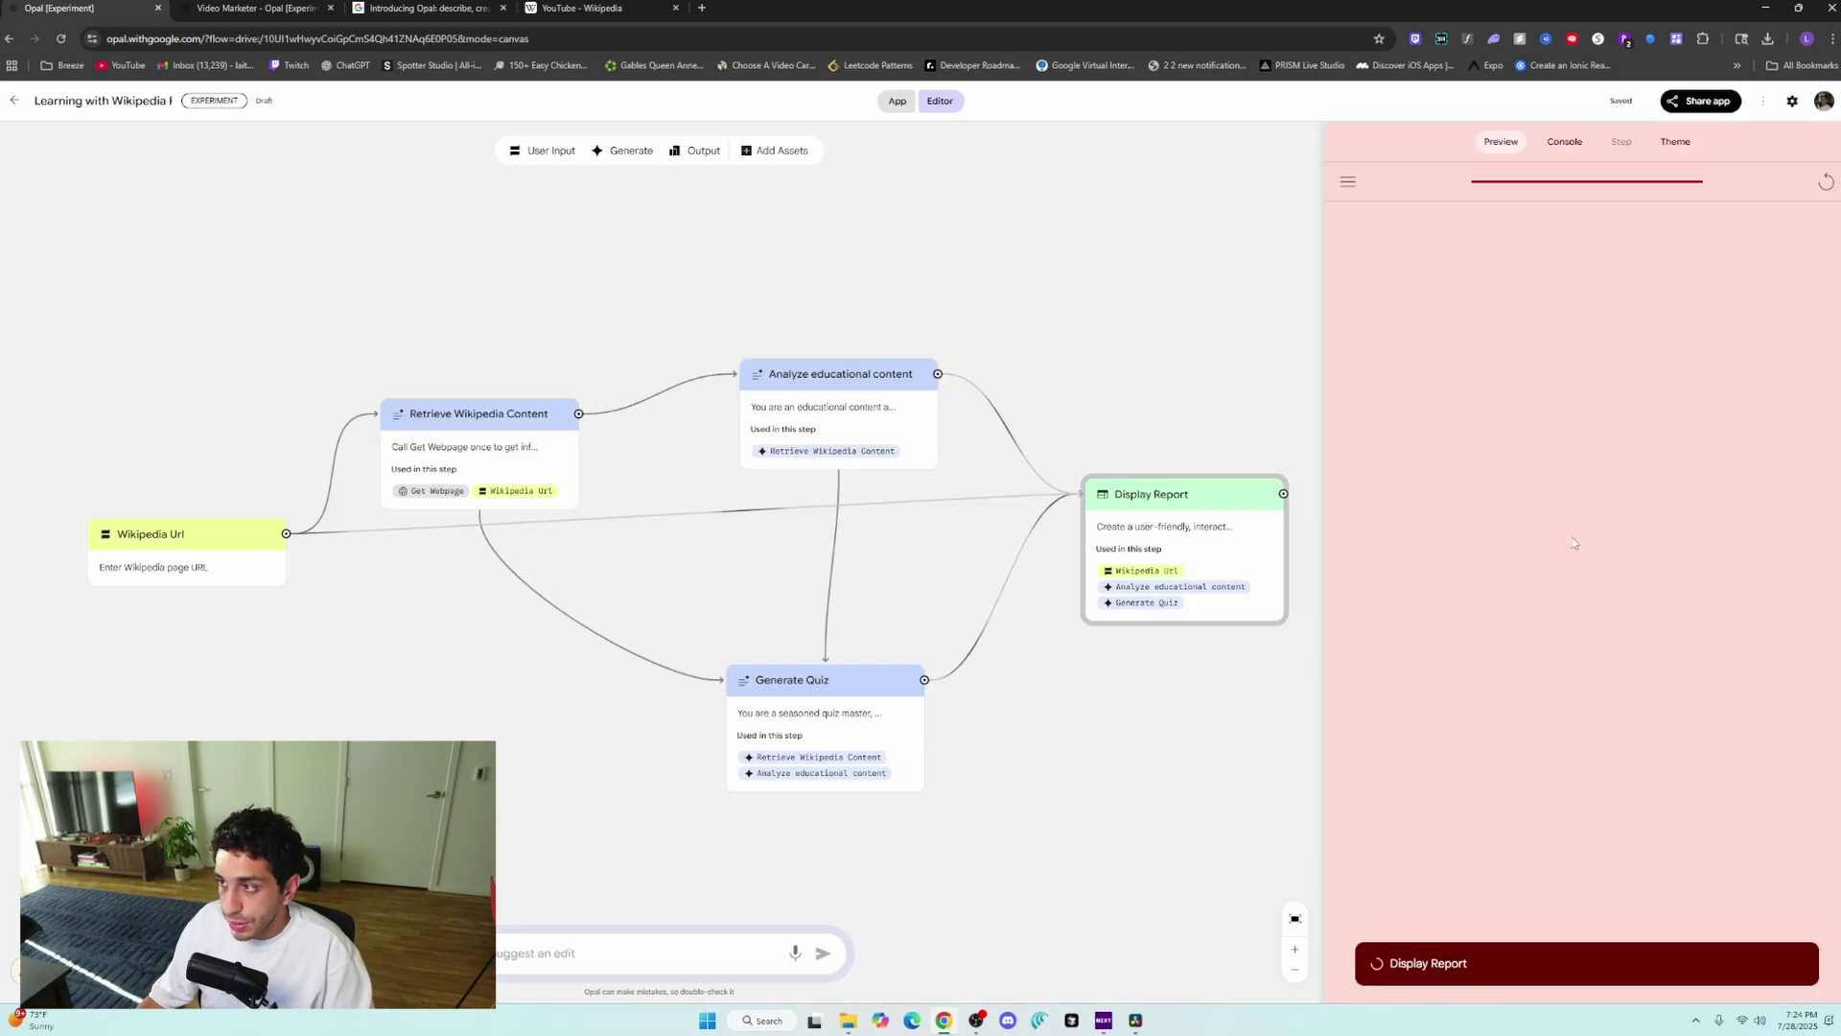
left_click(249, 8)
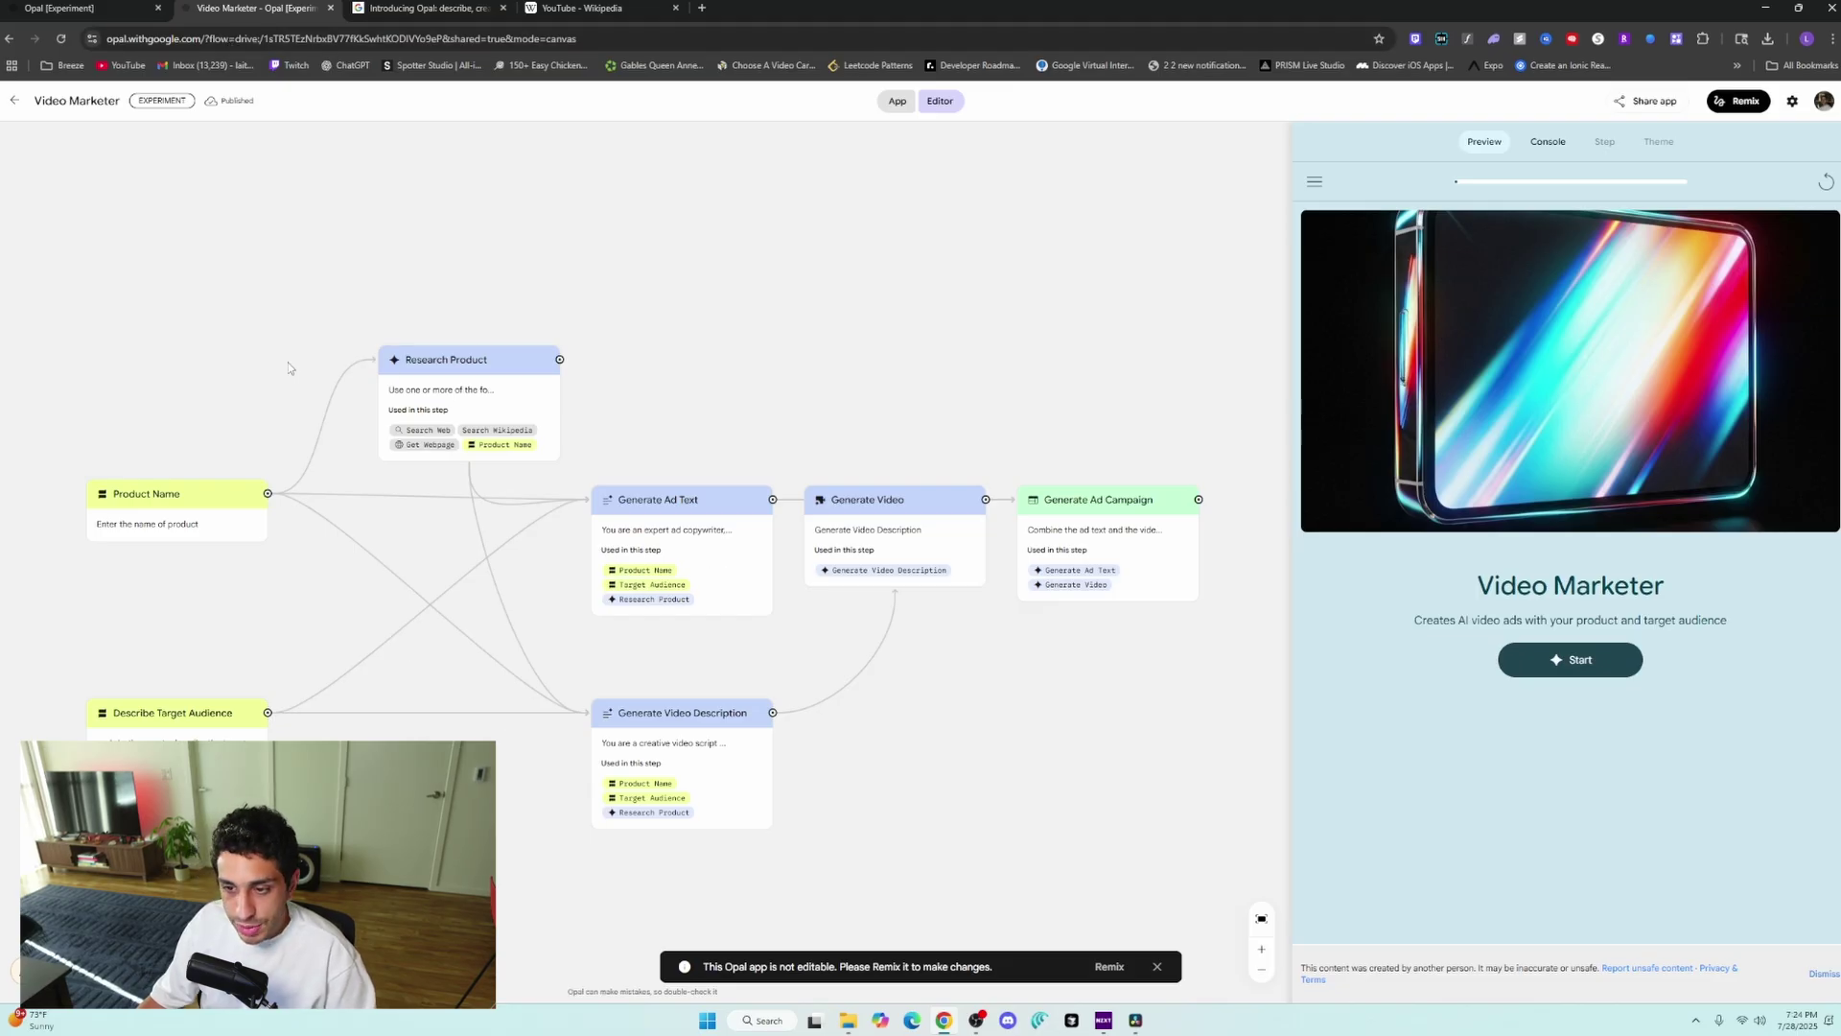
Step: Run Video Marketer for 'Apple Airpod Maxes' targeting 'Music Listeners and Media Consumers'
left_click(892, 537)
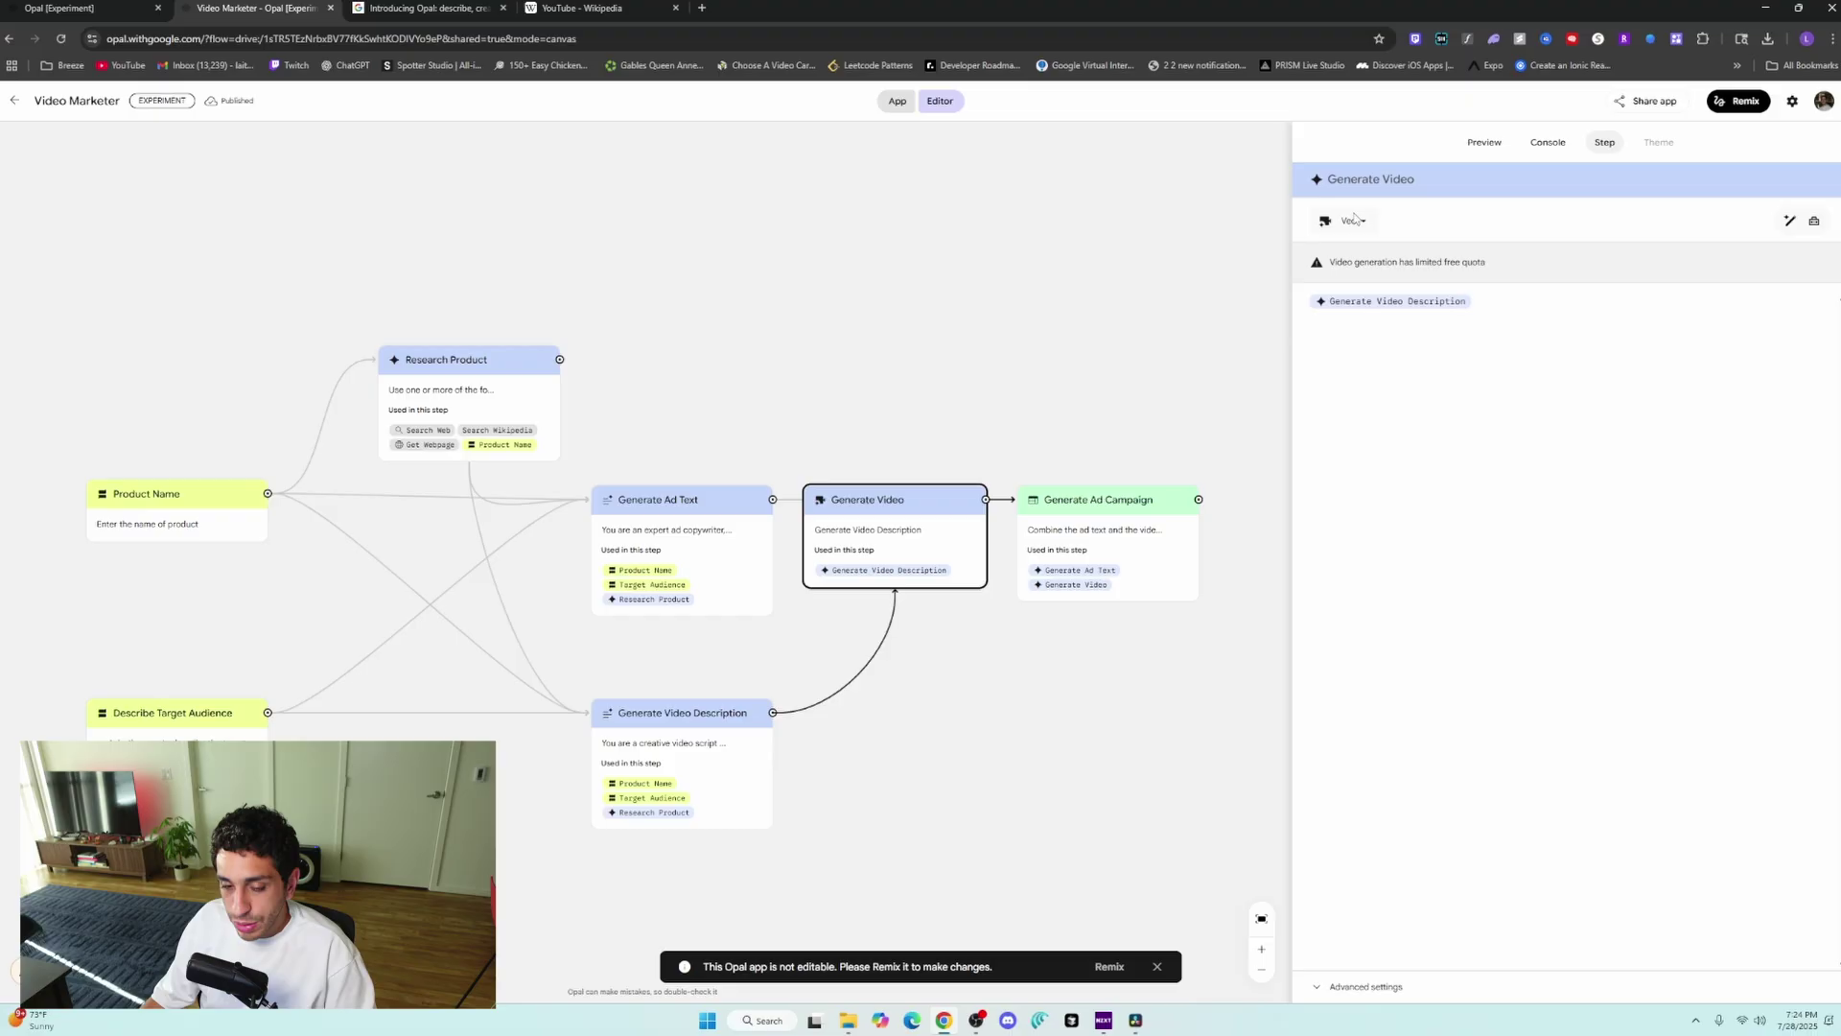
left_click(1483, 142)
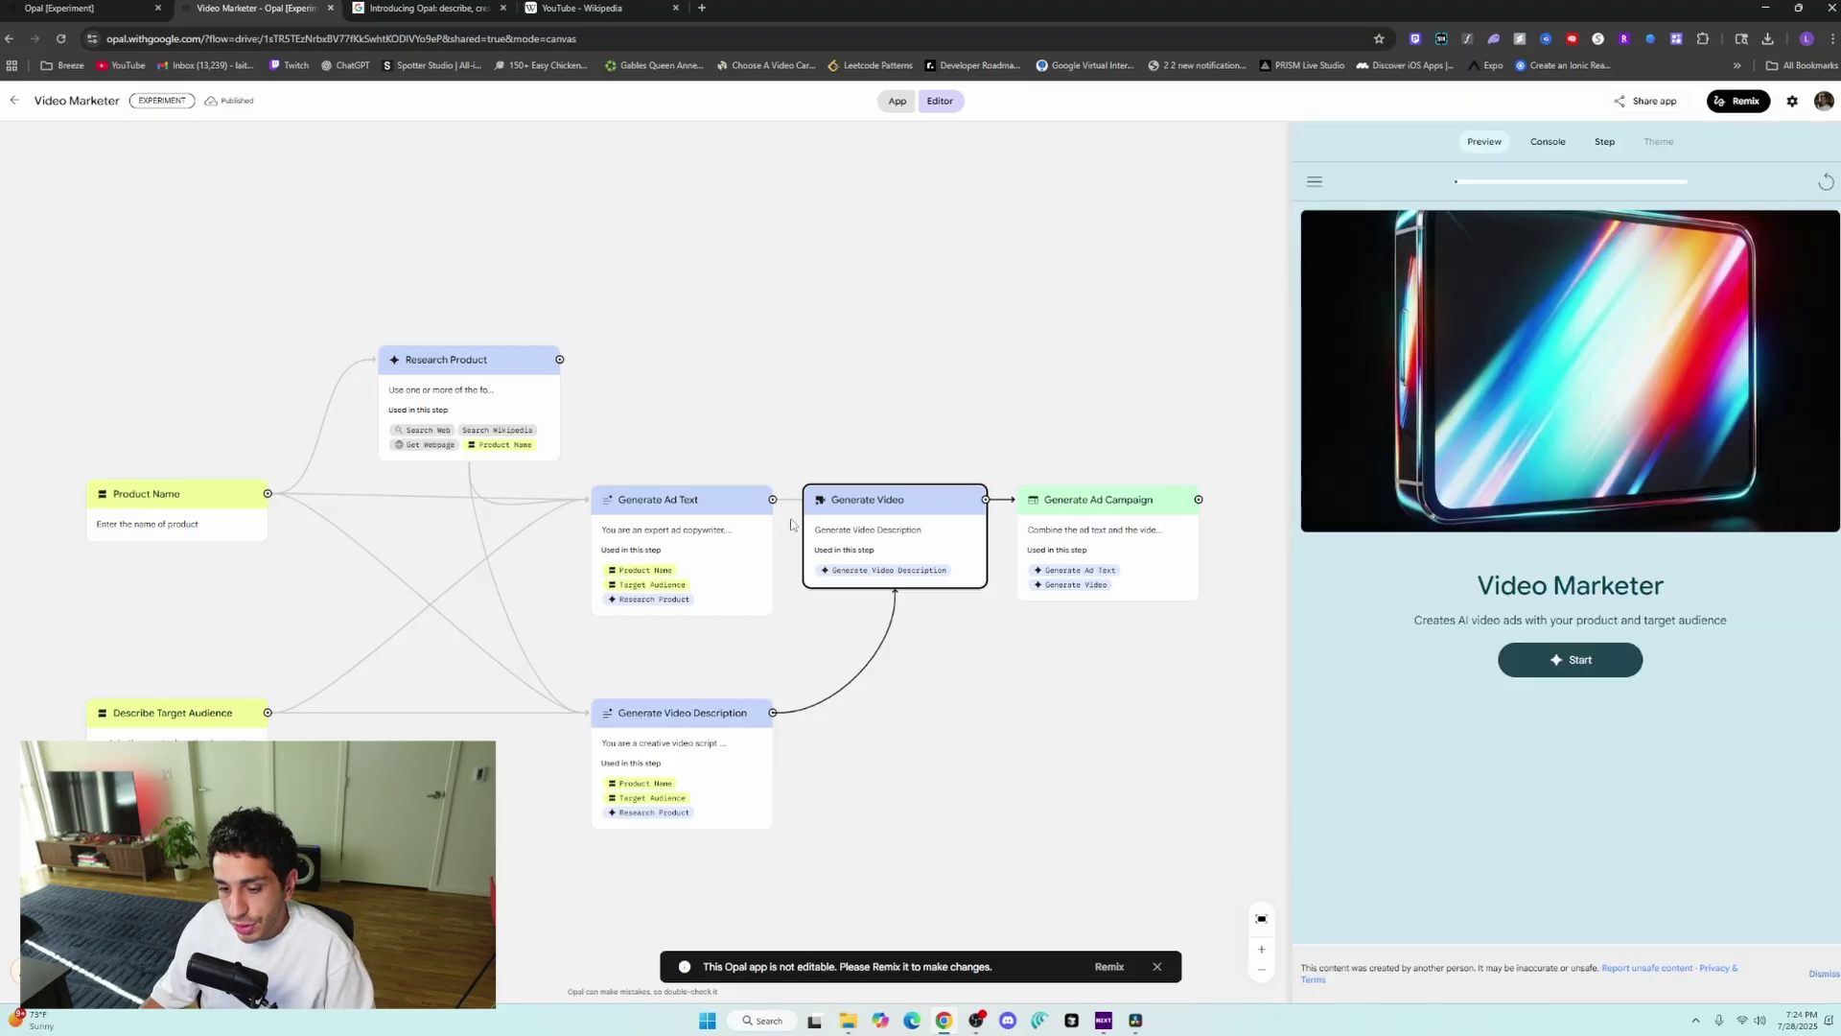
left_click(1604, 660)
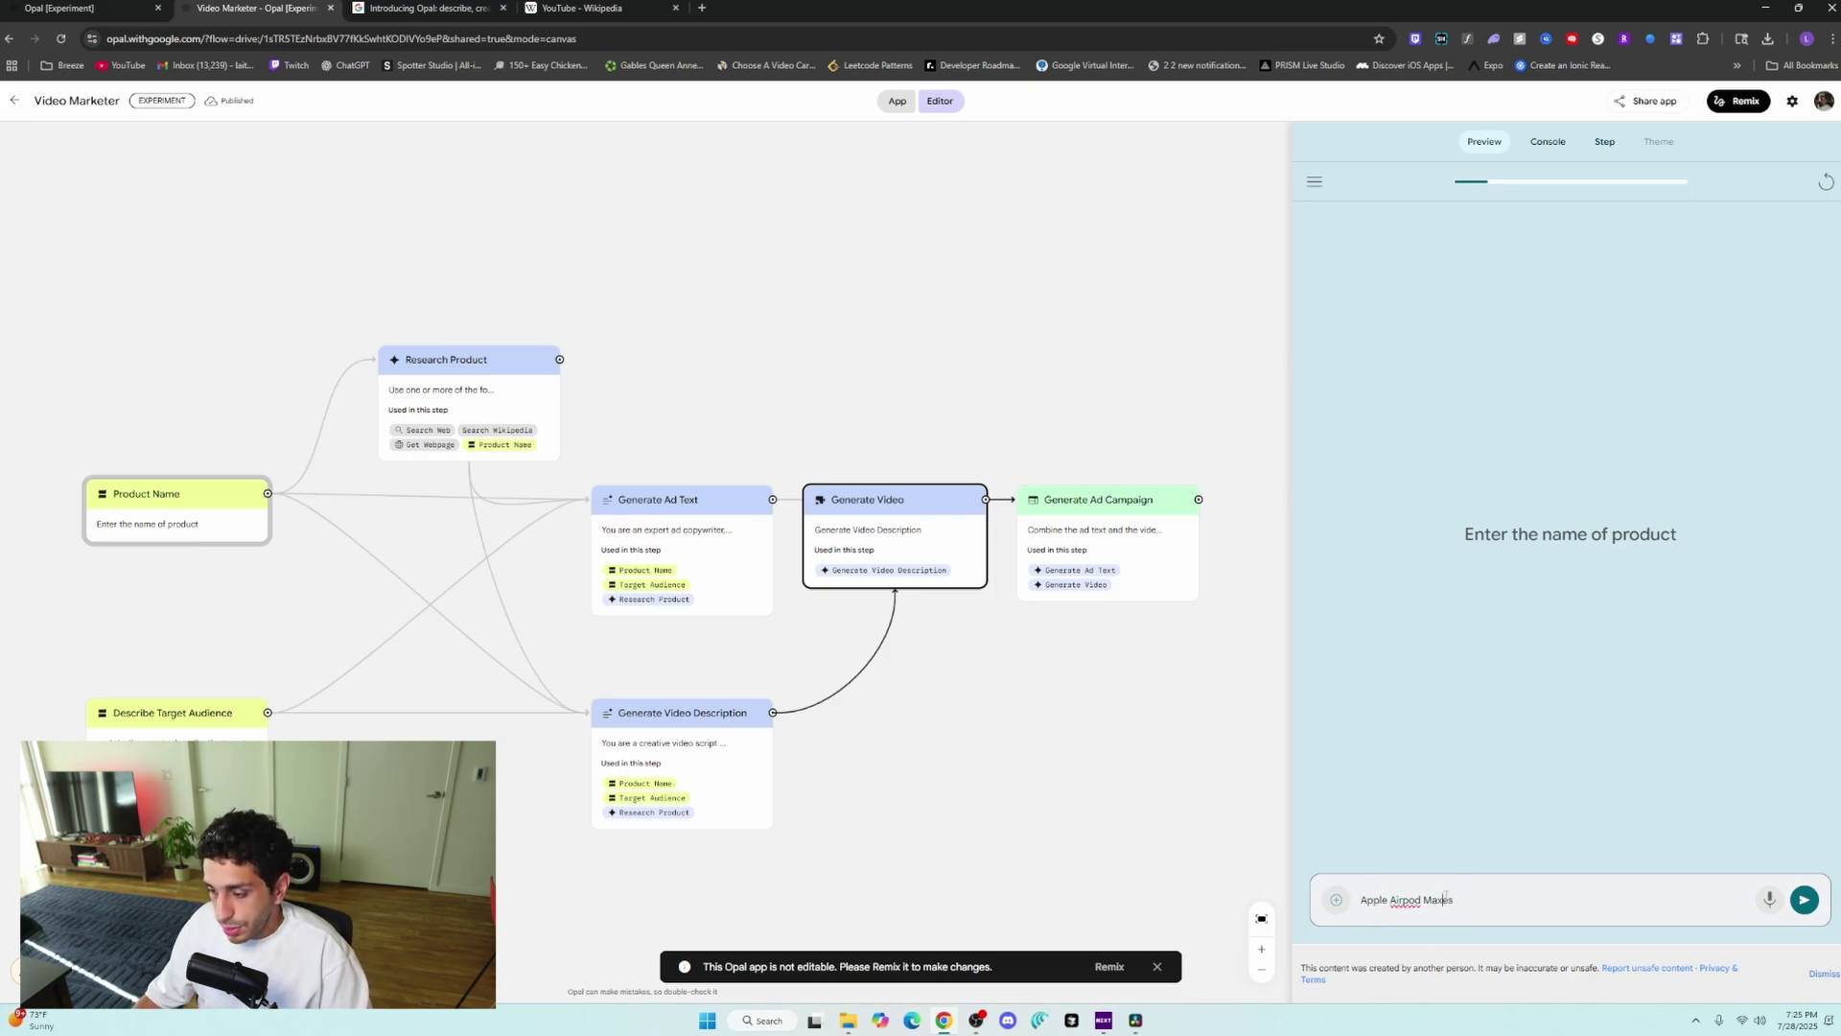
key("Return")
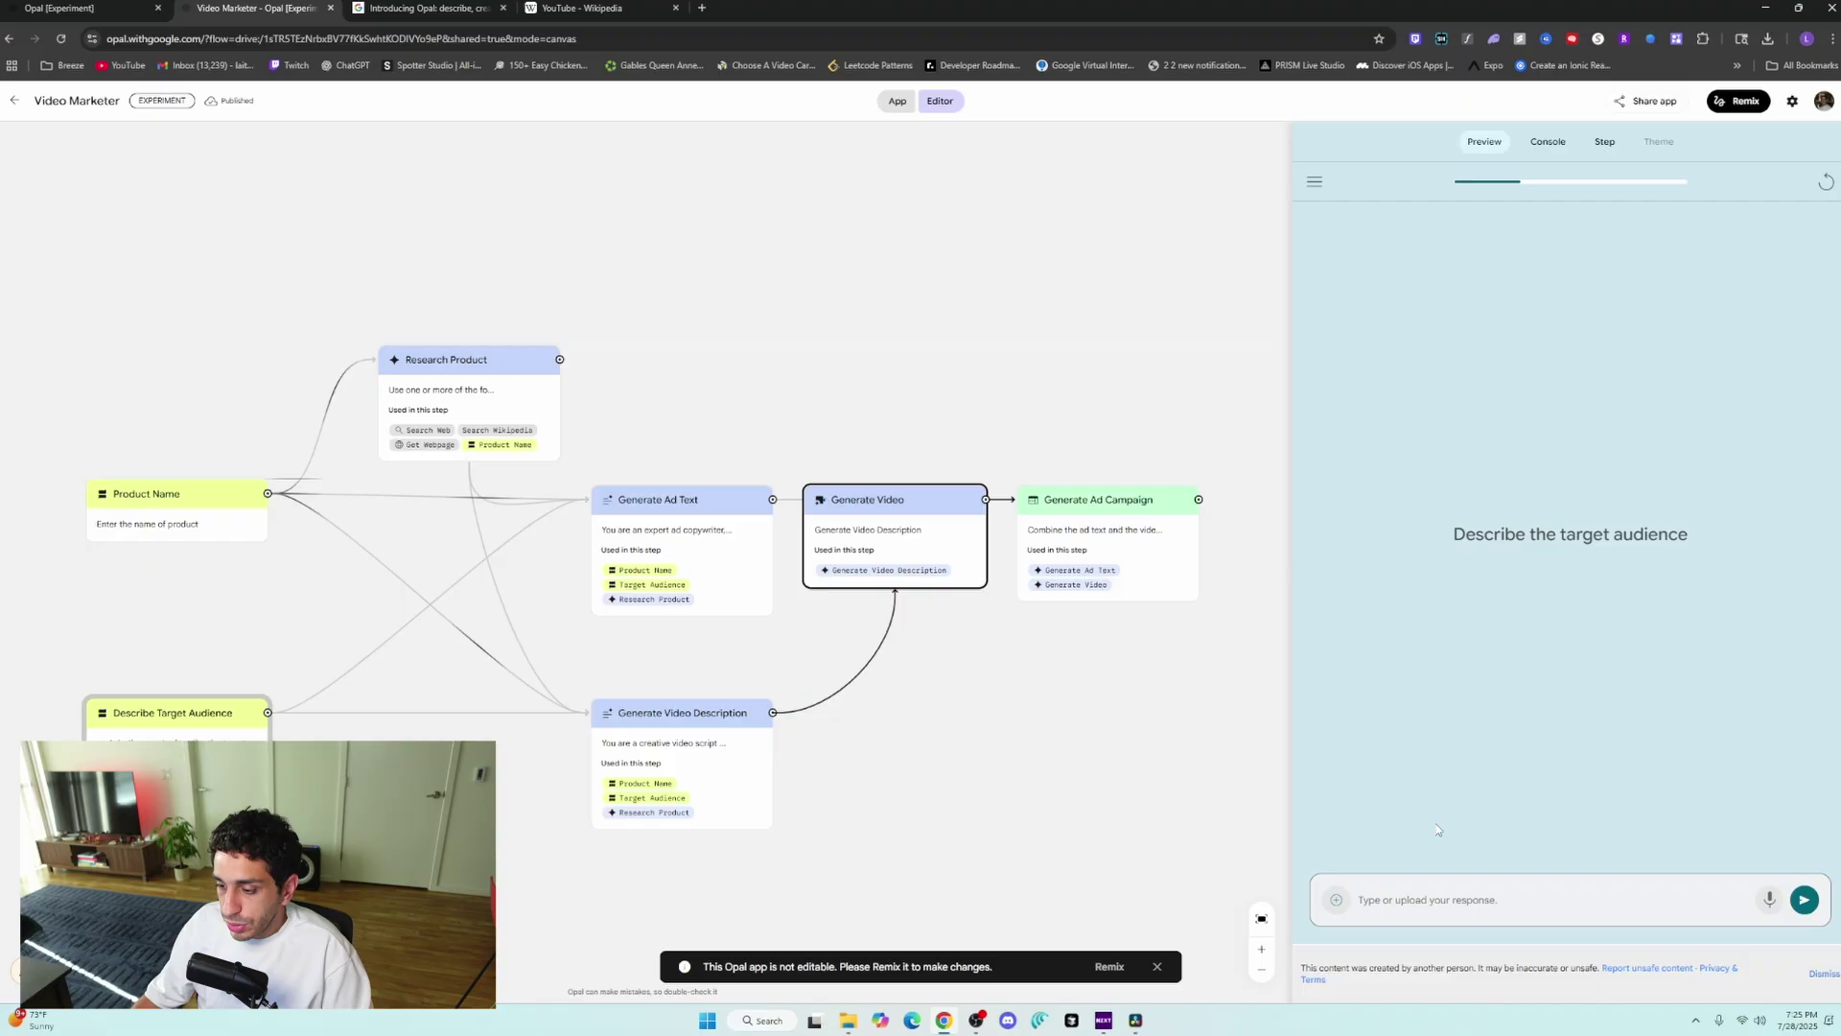
type("Music Listeners and Media Consumers")
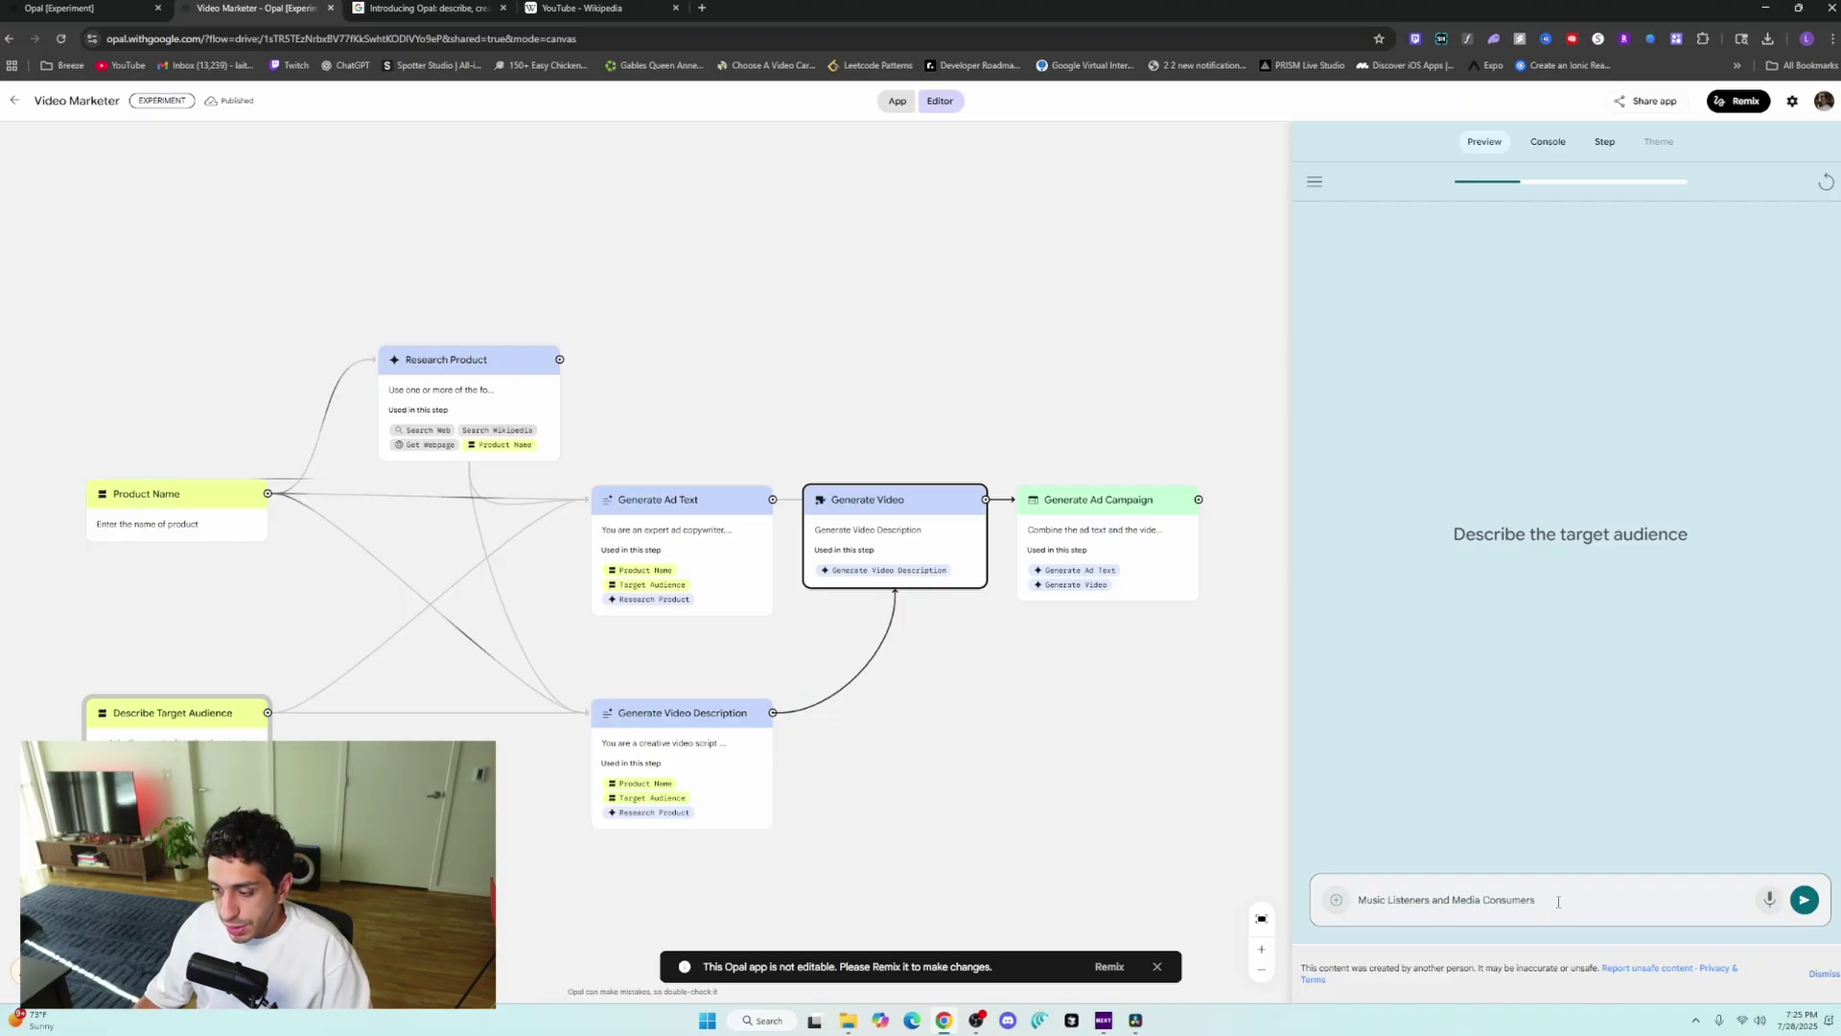
key("Return")
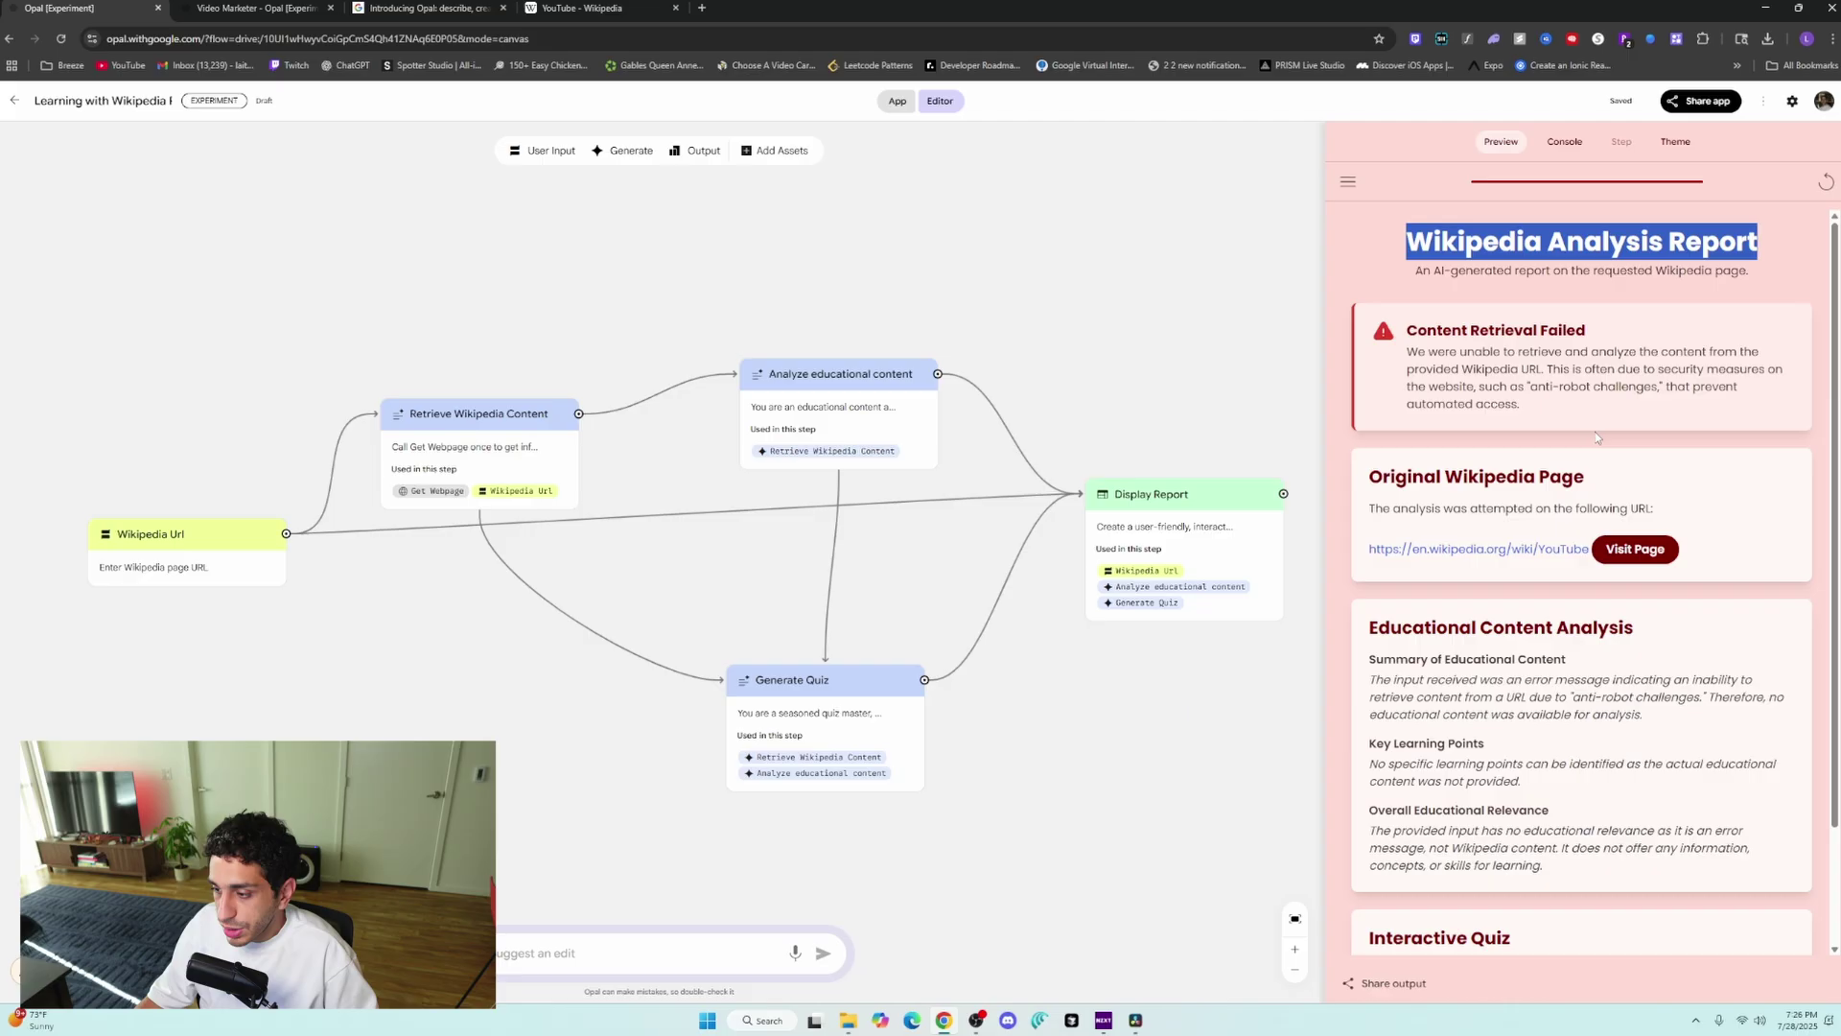
Step: Restart the Wikipedia remix and begin a new run with the Console open
scroll(1597, 438, "down", 3)
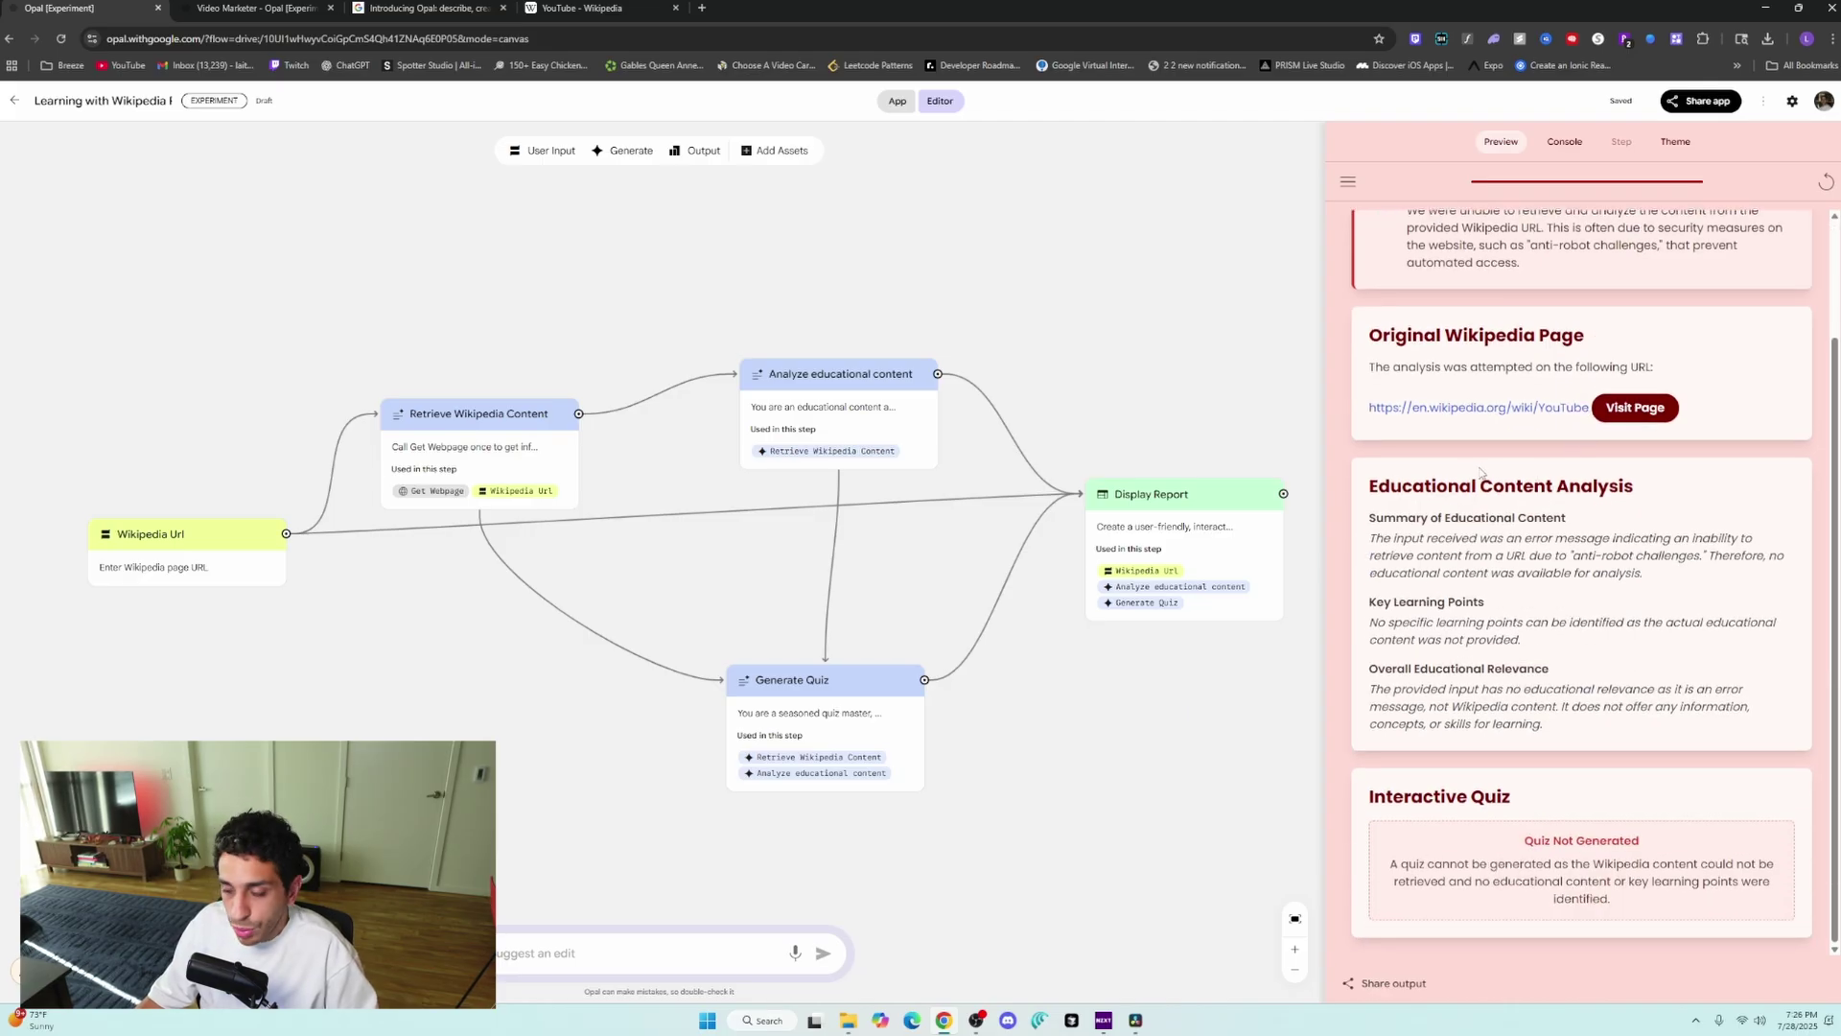
scroll(1482, 472, "up", 3)
scroll(1557, 557, "down", 3)
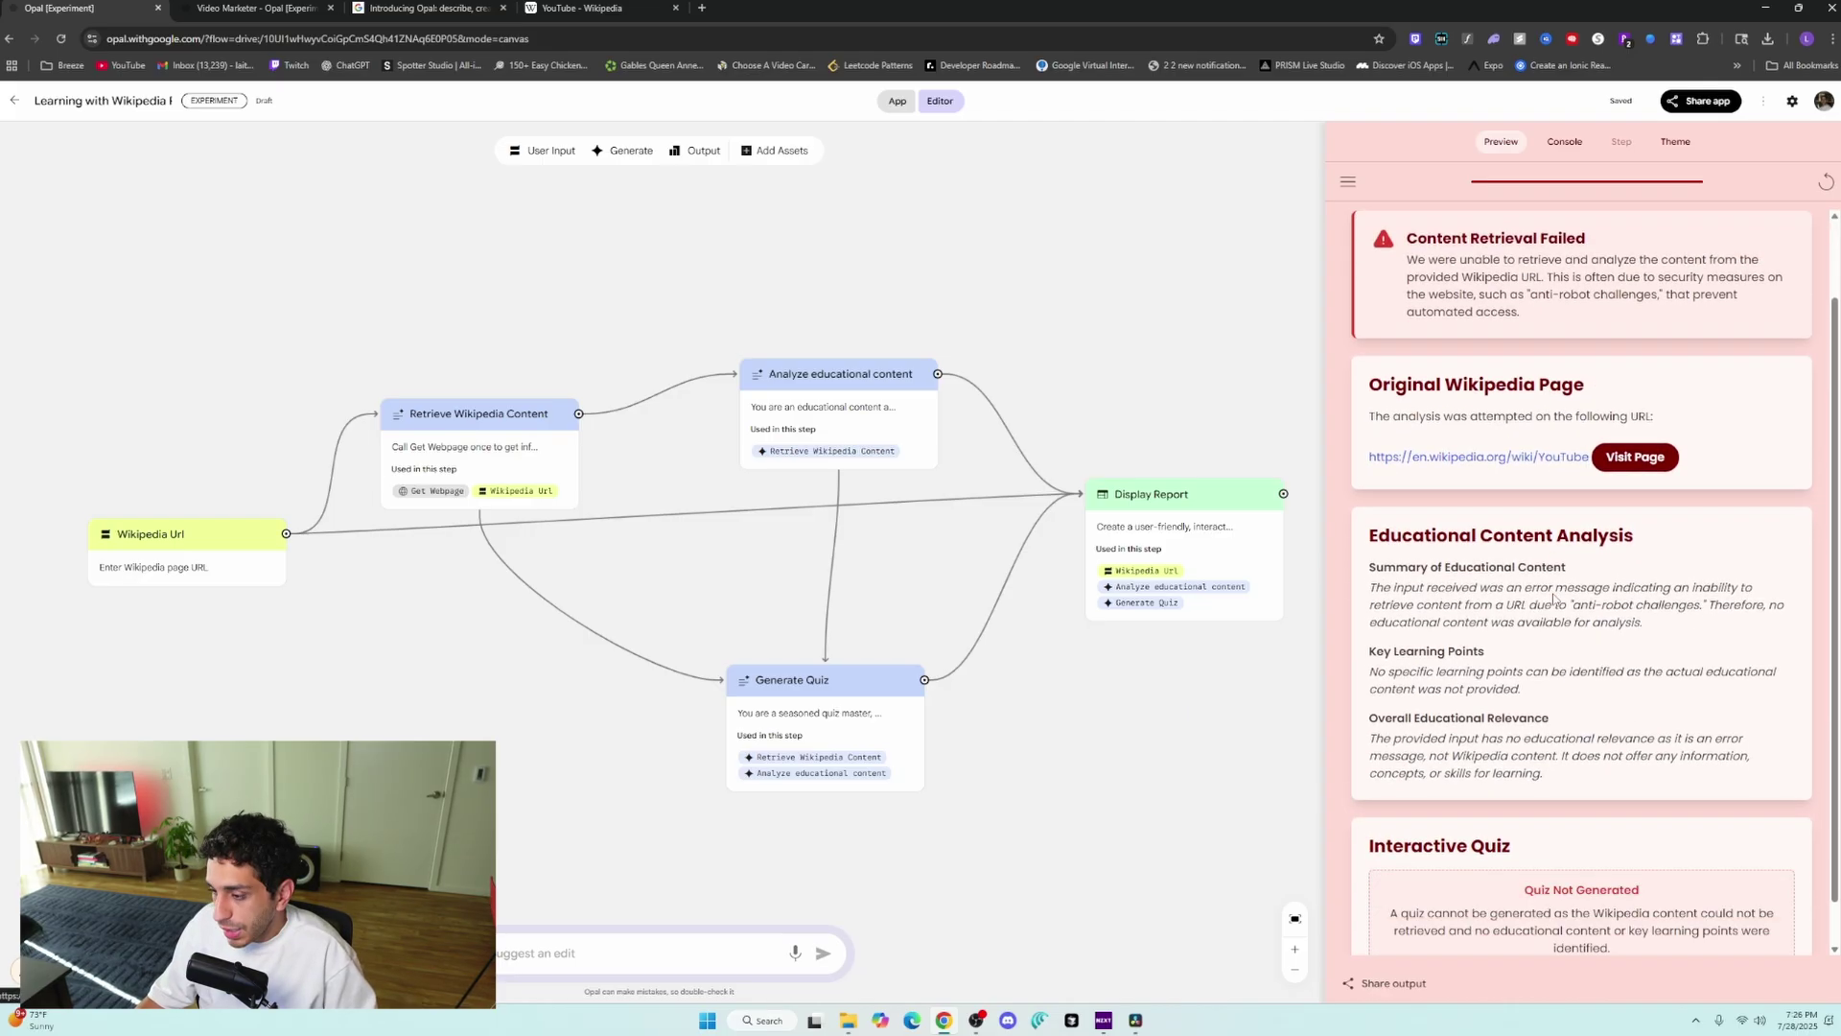
scroll(1638, 319, "up", 3)
left_click(1827, 185)
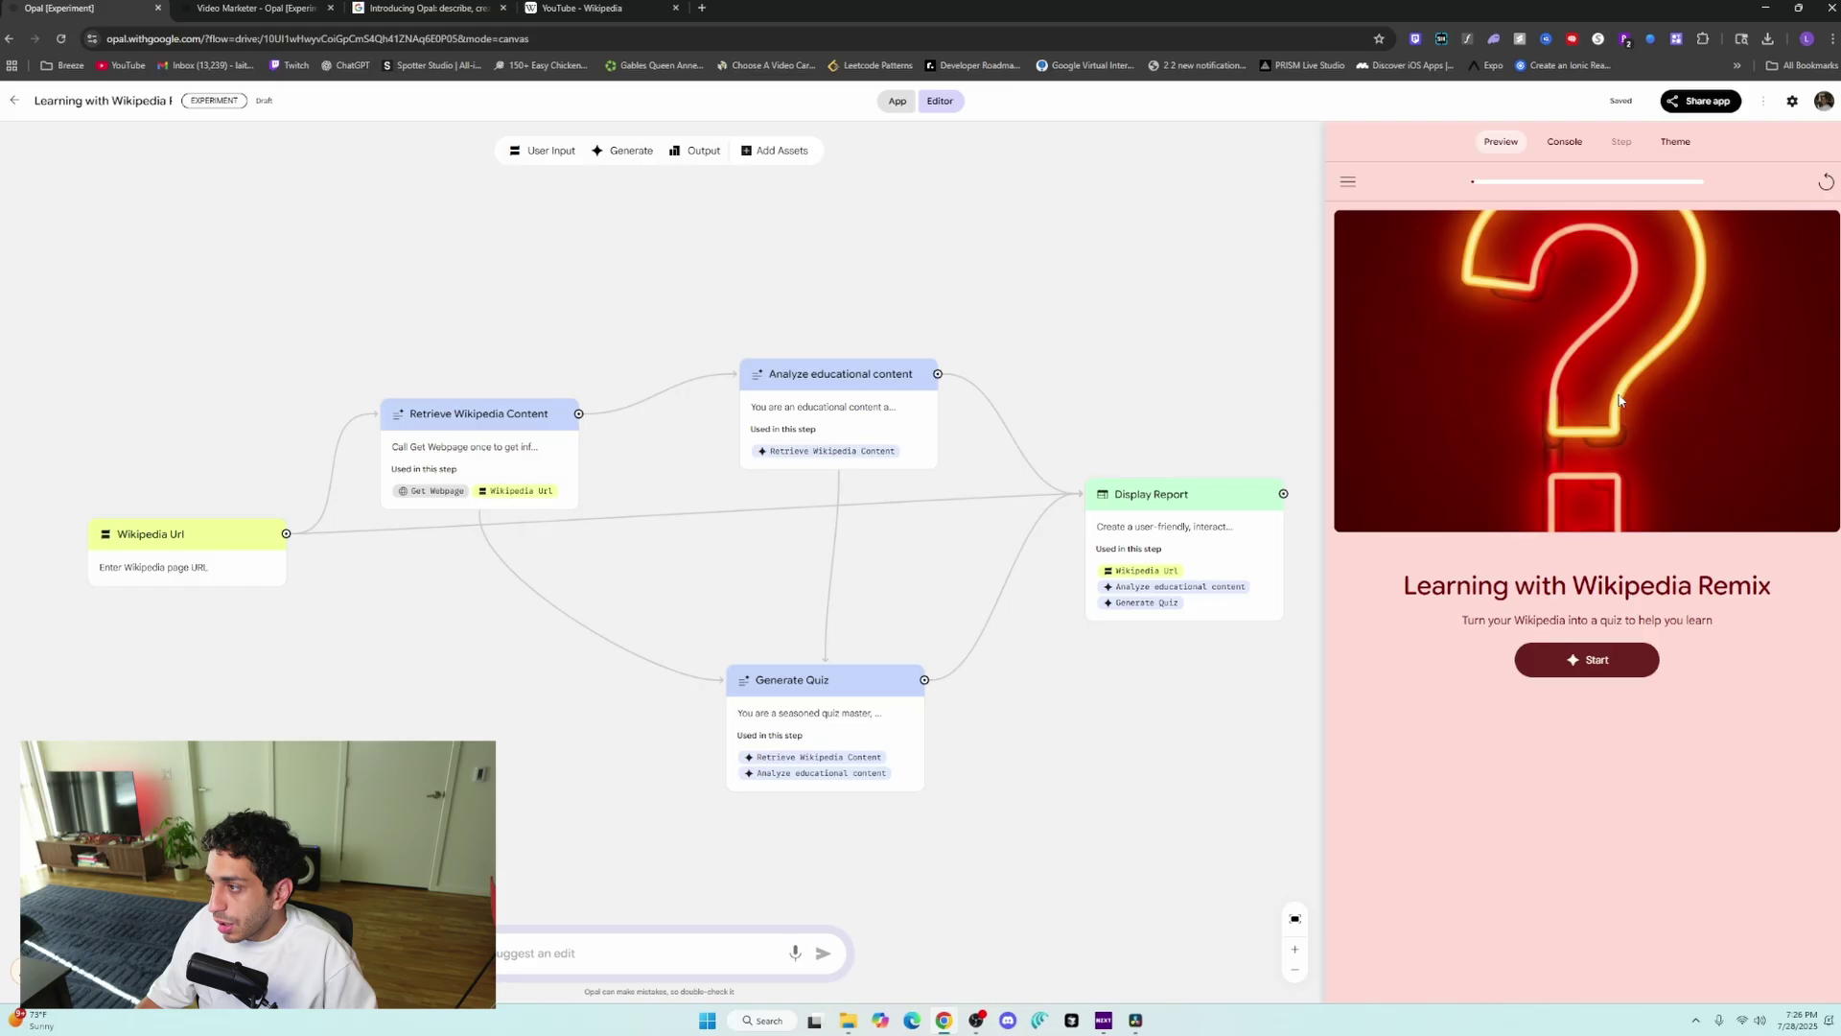
left_click(1565, 144)
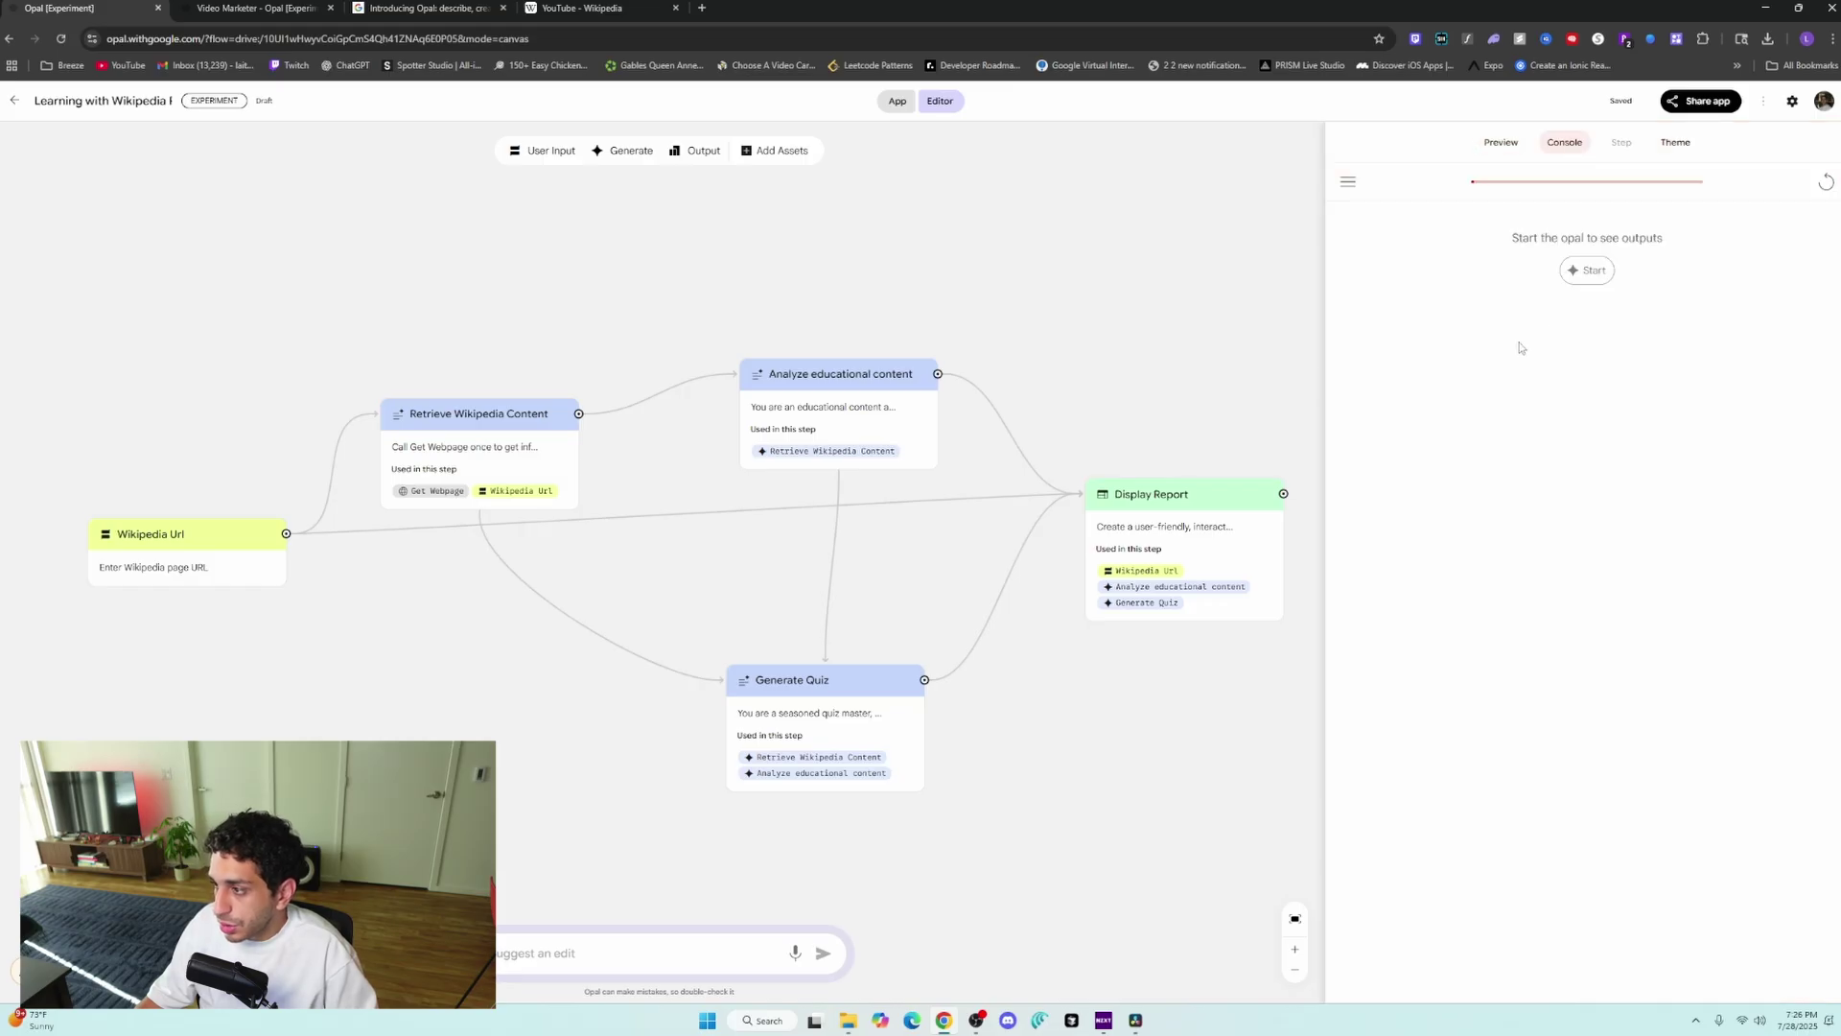
left_click(1593, 272)
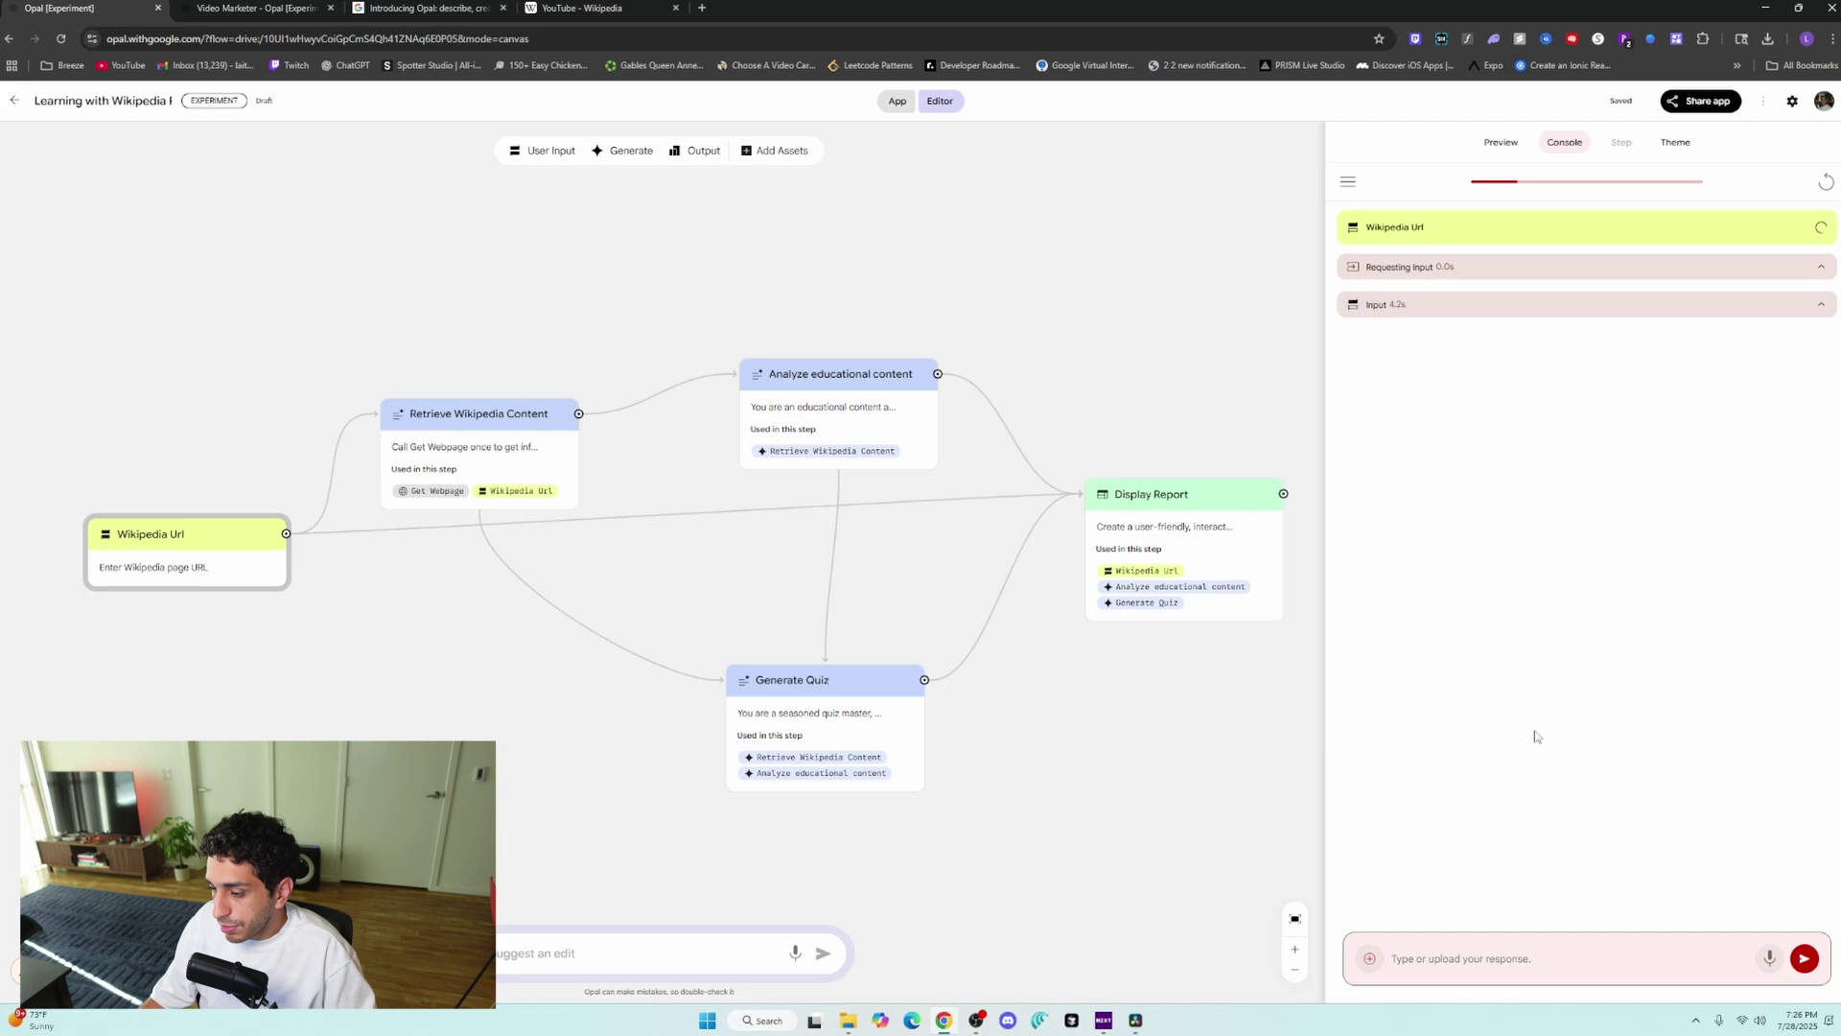
Step: Glance at the theme editor and check the run's progress in the Console
scroll(874, 945, "up", 4)
scroll(1055, 892, "down", 4)
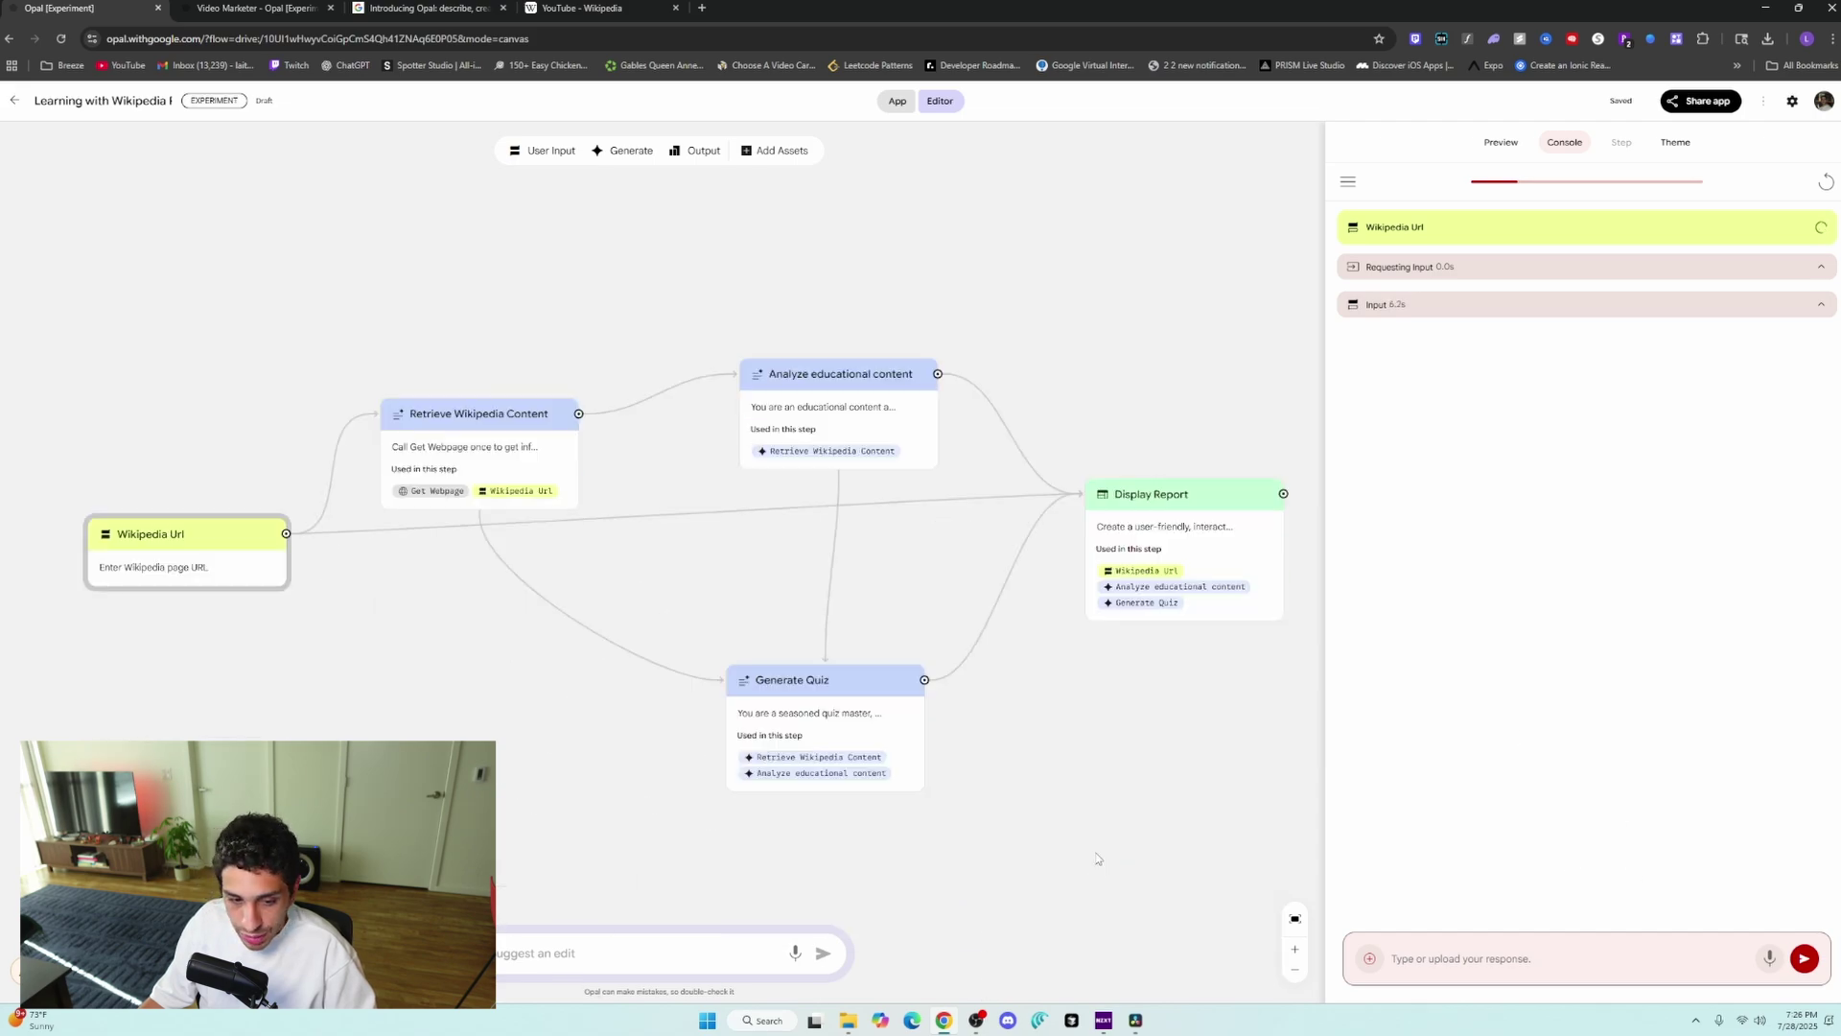
scroll(1097, 859, "up", 3)
scroll(982, 809, "down", 2)
scroll(968, 683, "down", 4)
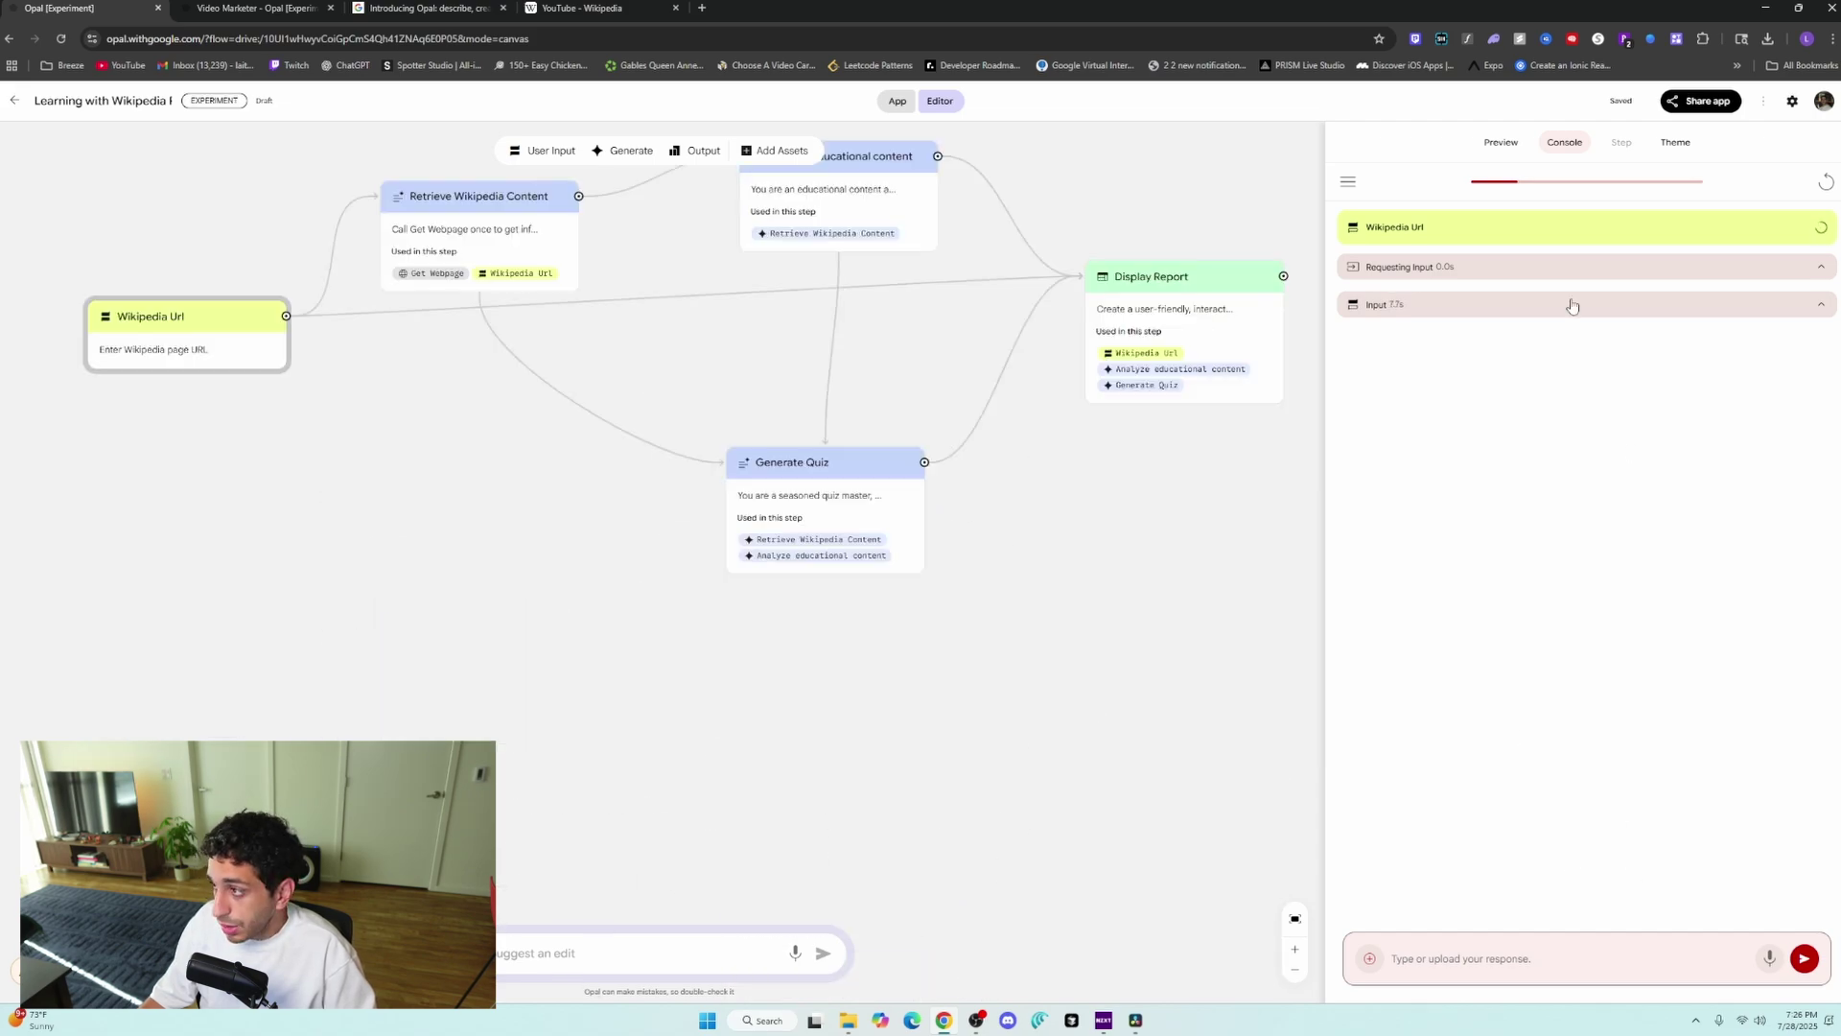
left_click(1674, 144)
left_click(1300, 152)
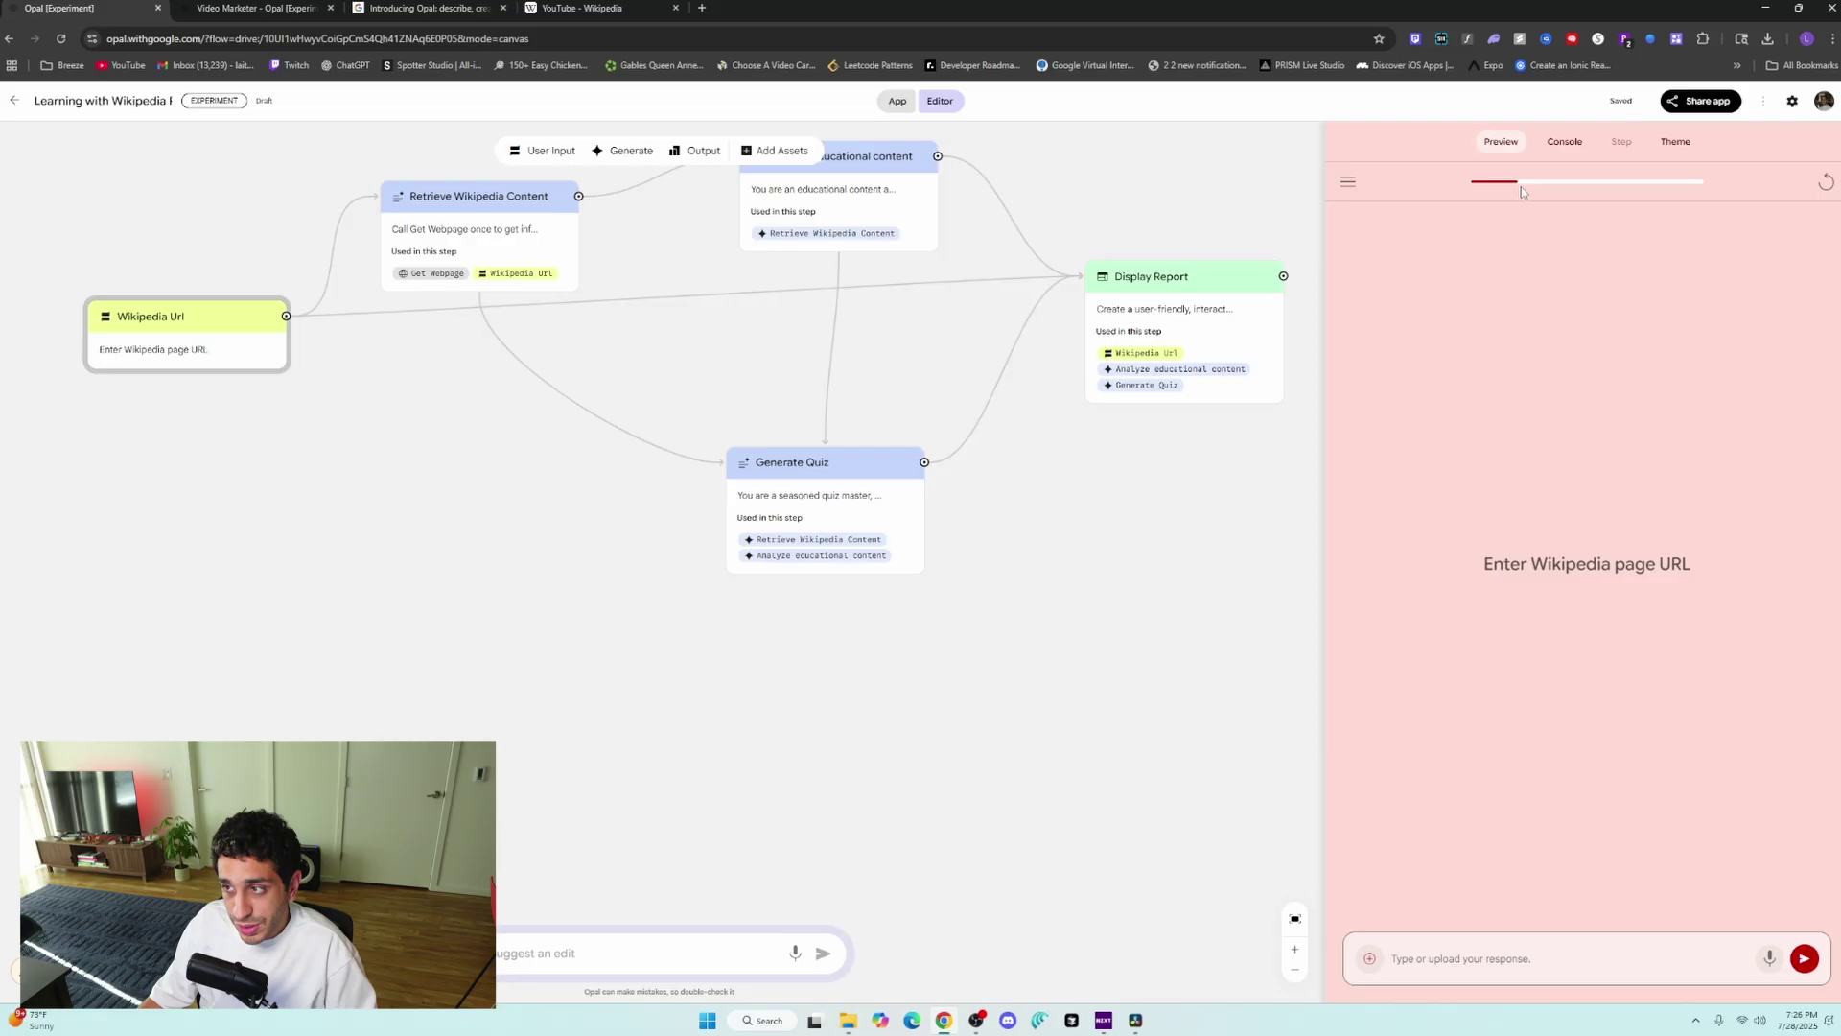
scroll(873, 566, "up", 2)
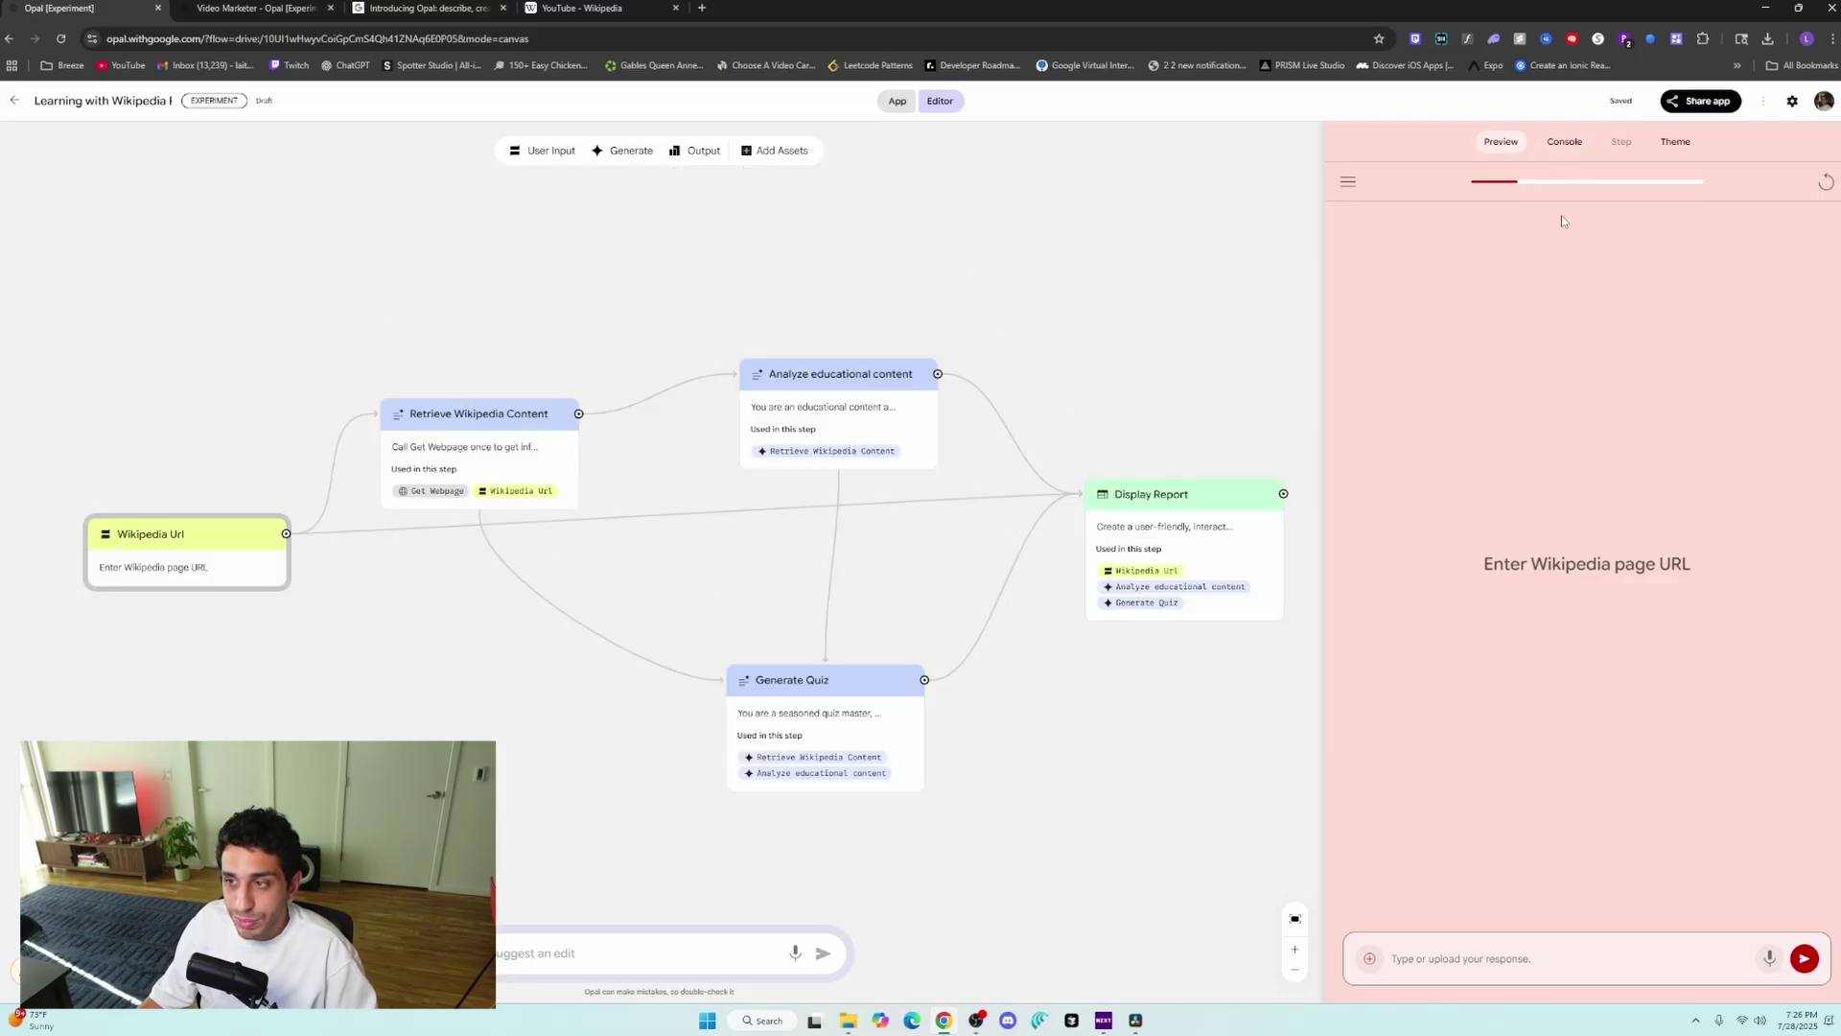
left_click(1565, 142)
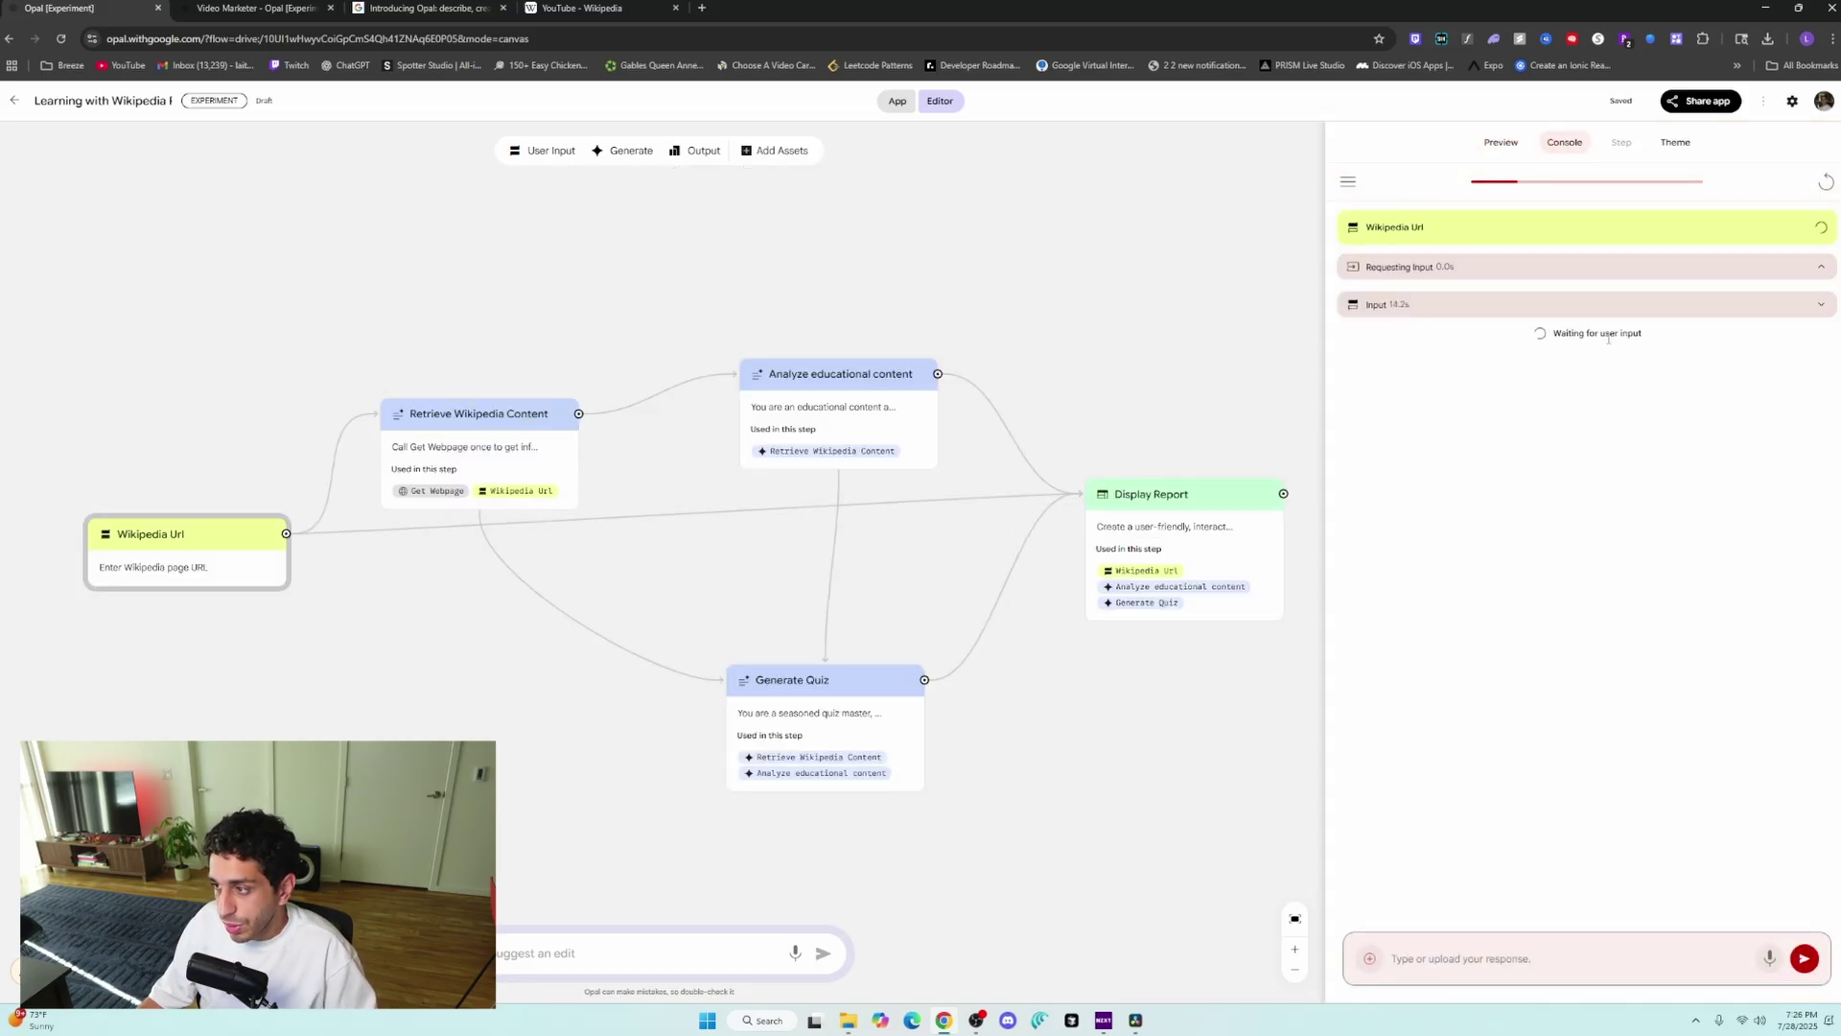
Step: Submit the YouTube Wikipedia page URL and follow the Console output to the failed quiz step
left_click(1488, 140)
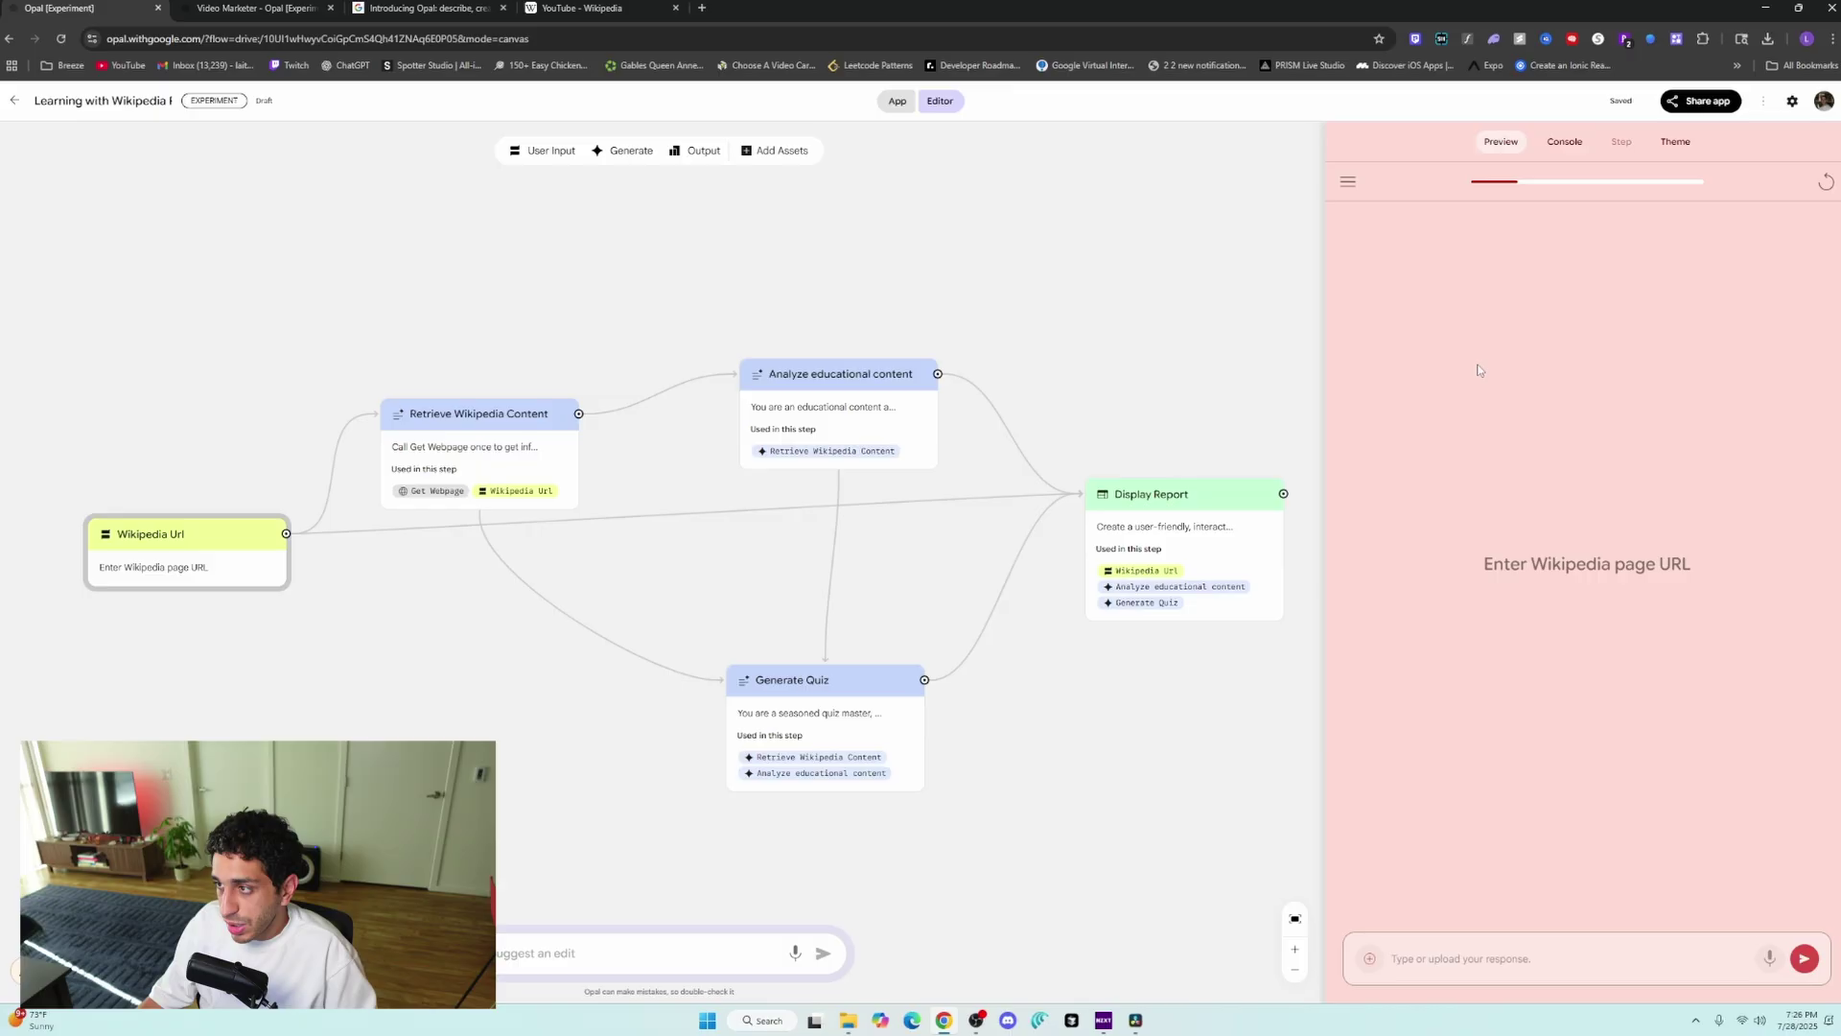
type("https://en.wikipedia.org/wiki/YouTube")
key("Return")
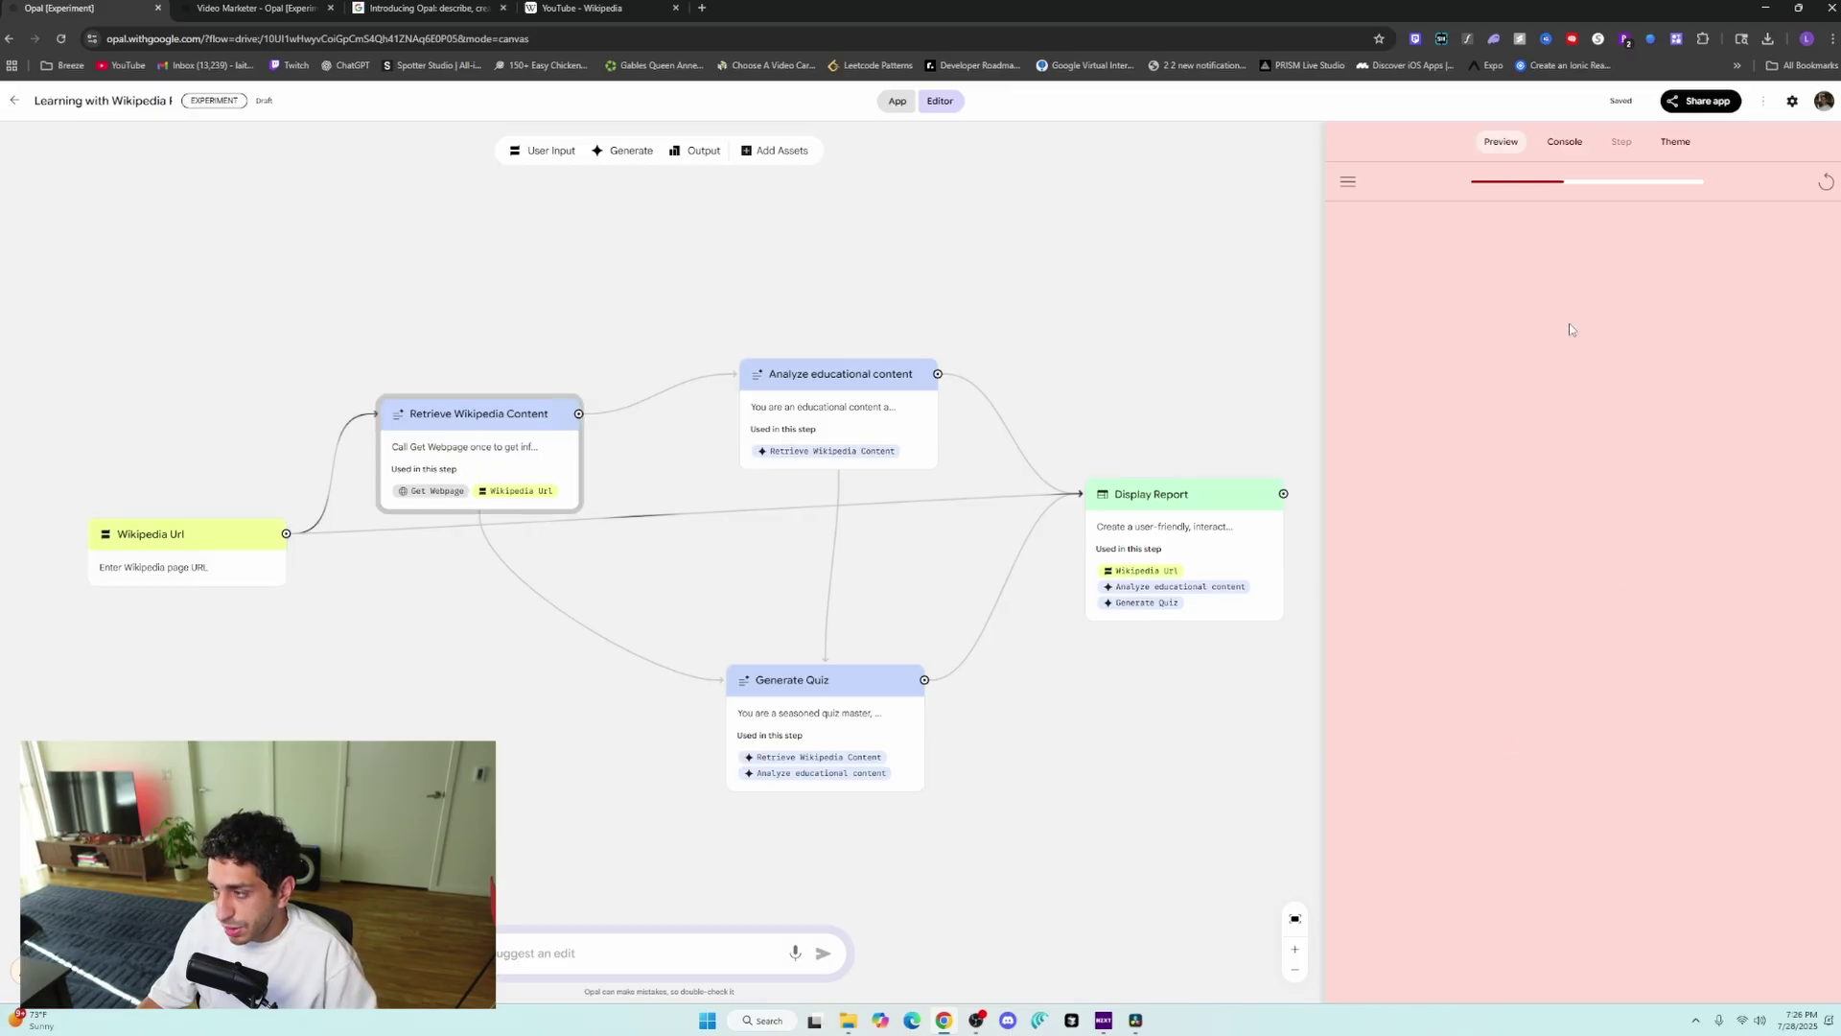
left_click(1564, 142)
left_click_drag(1683, 473, 1544, 439)
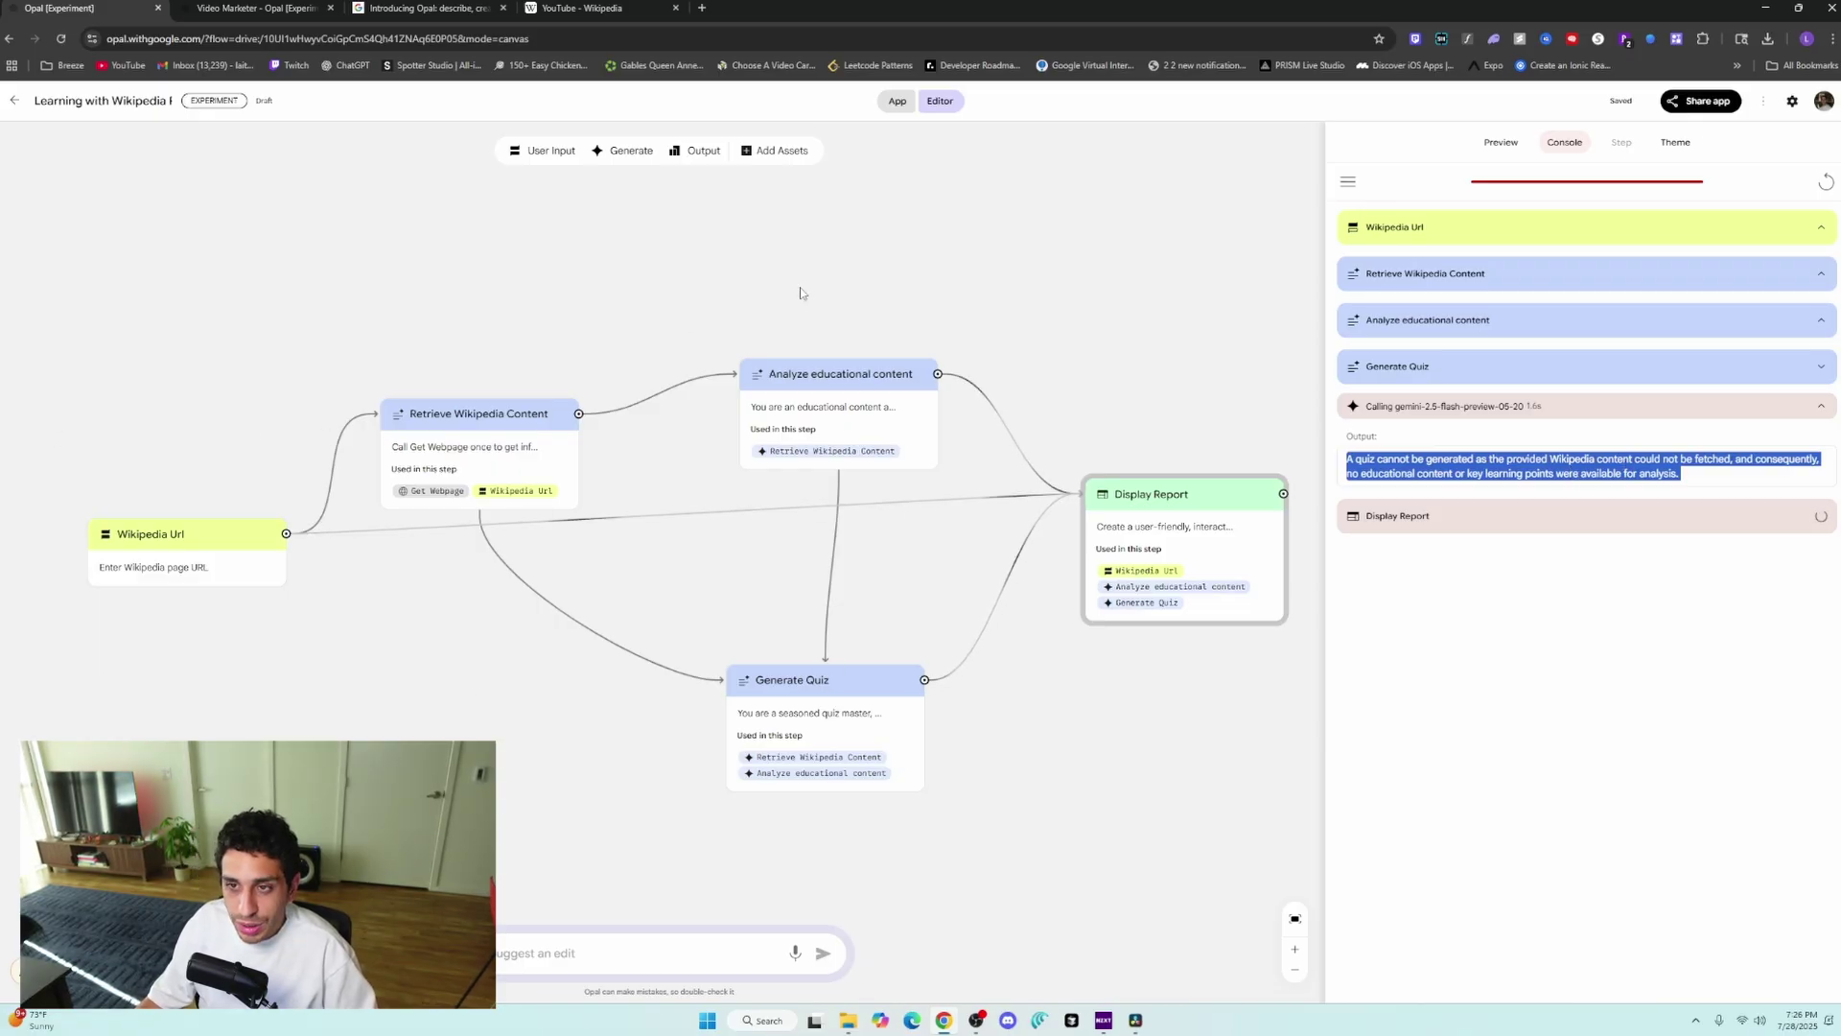
Step: From the Opal home gallery, open Learning with YouTube and run it on a pasted YouTube video URL
left_click(14, 100)
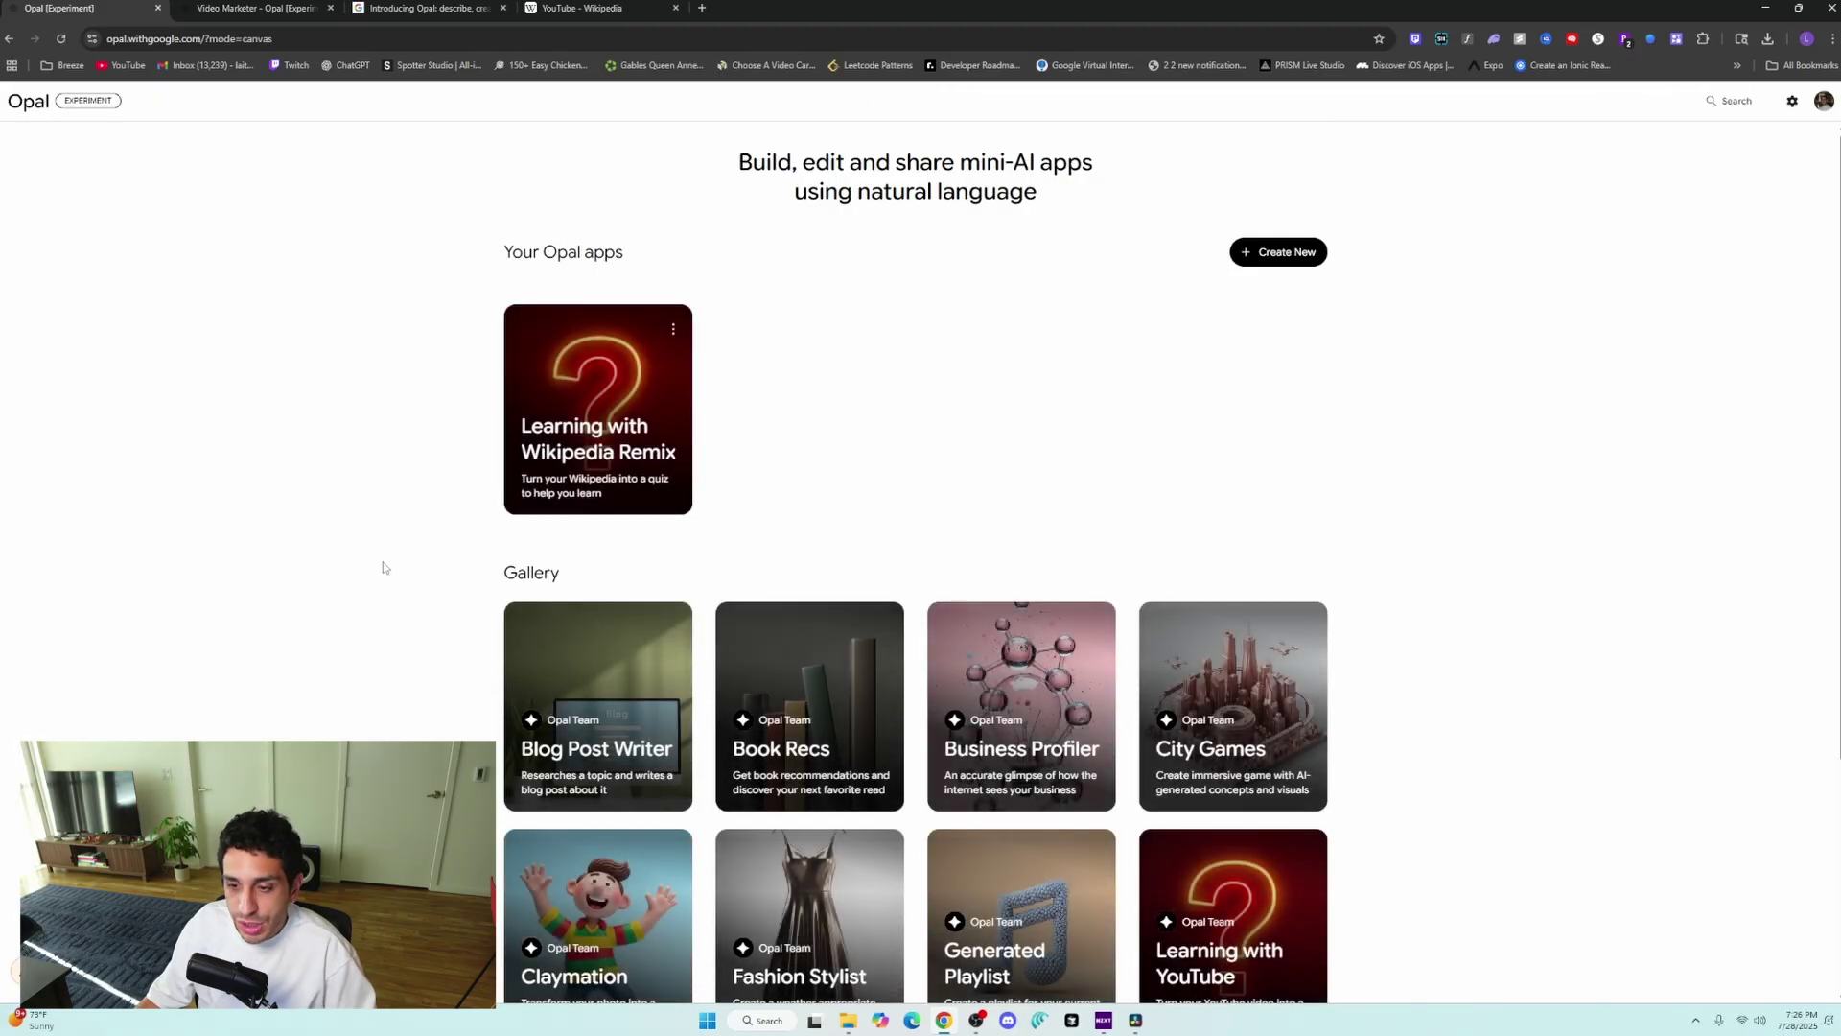
scroll(753, 589, "down", 3)
left_click(1206, 647)
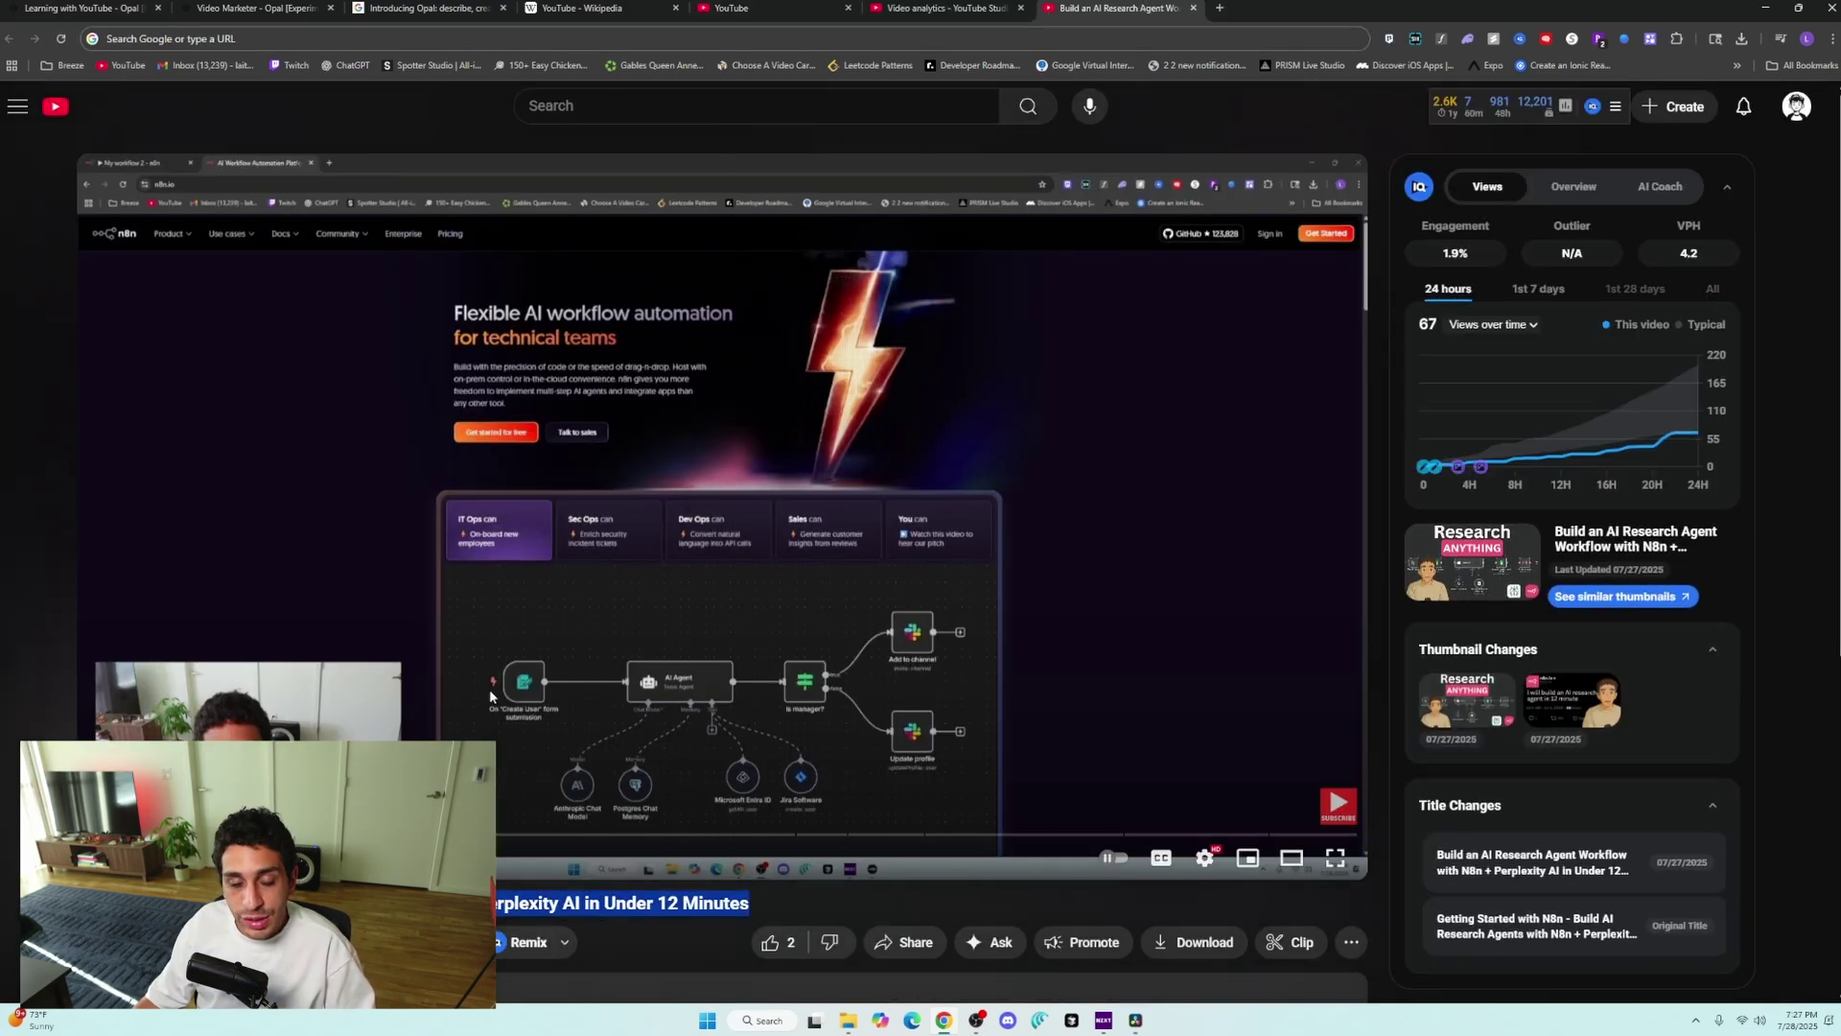
left_click(81, 8)
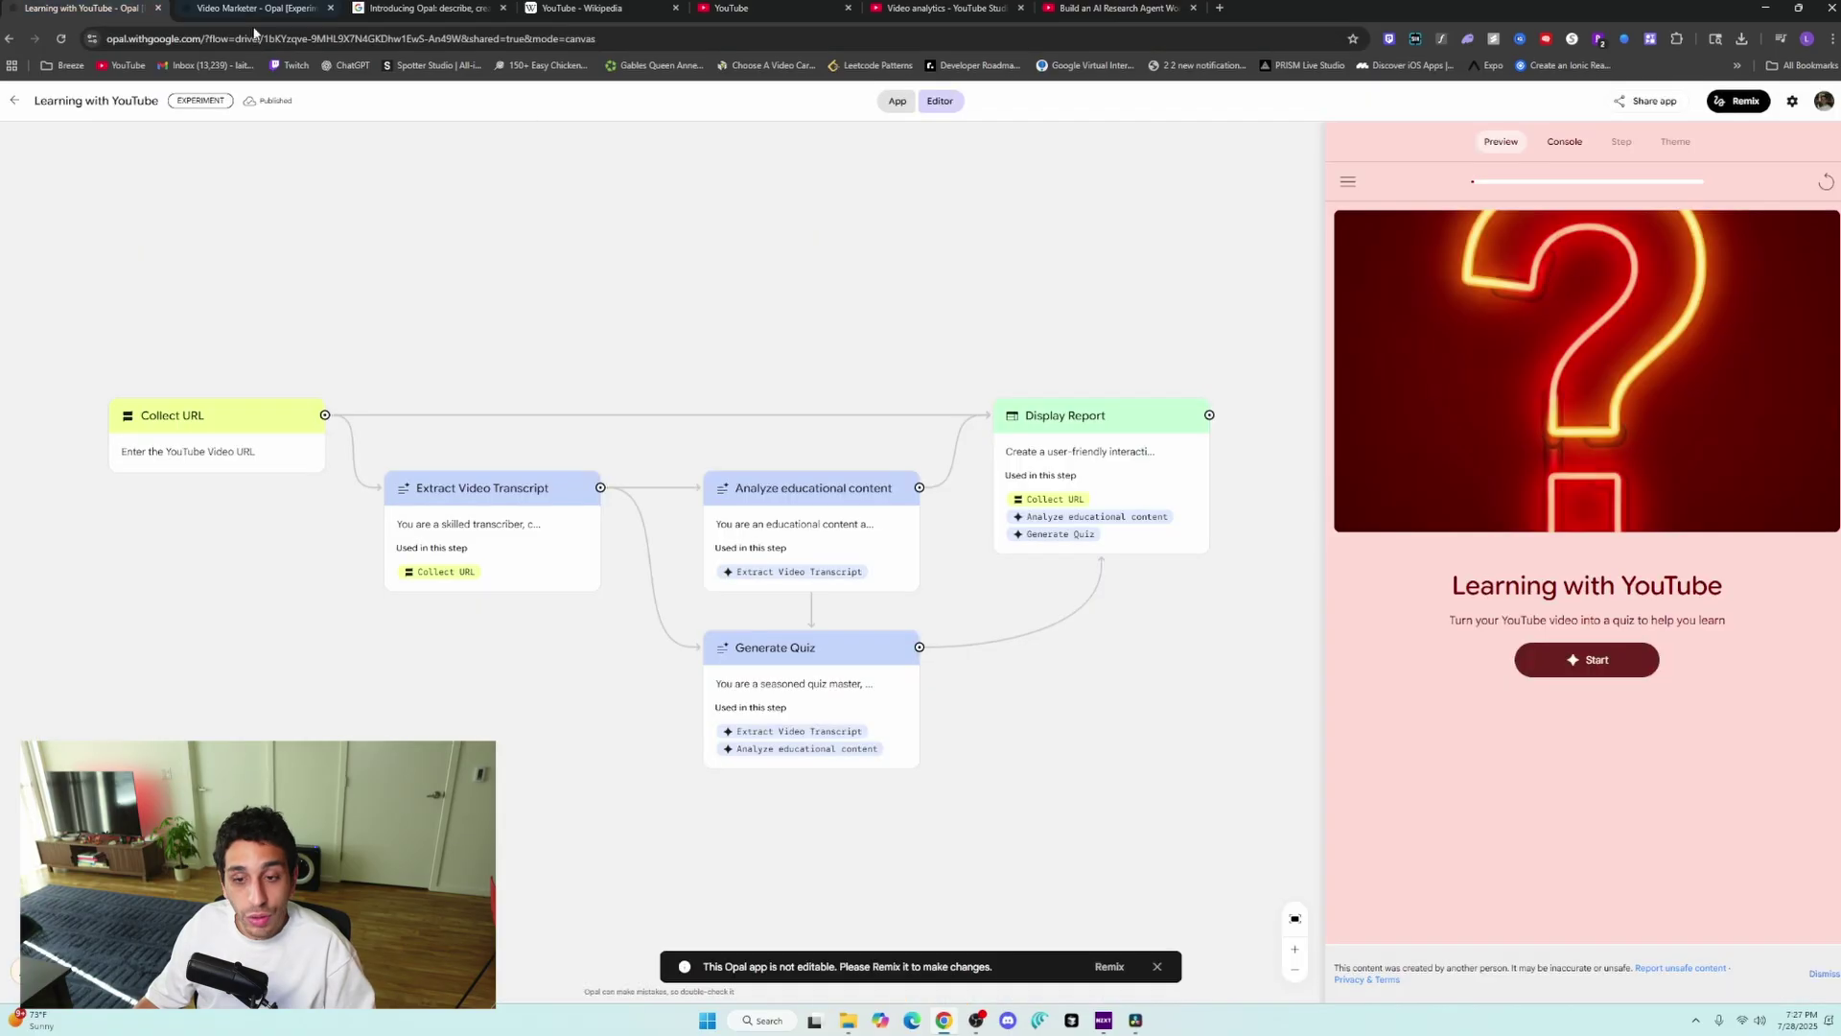
left_click(1549, 666)
type("https://www.youtube.com/watch?v=TMNXkphHk7A")
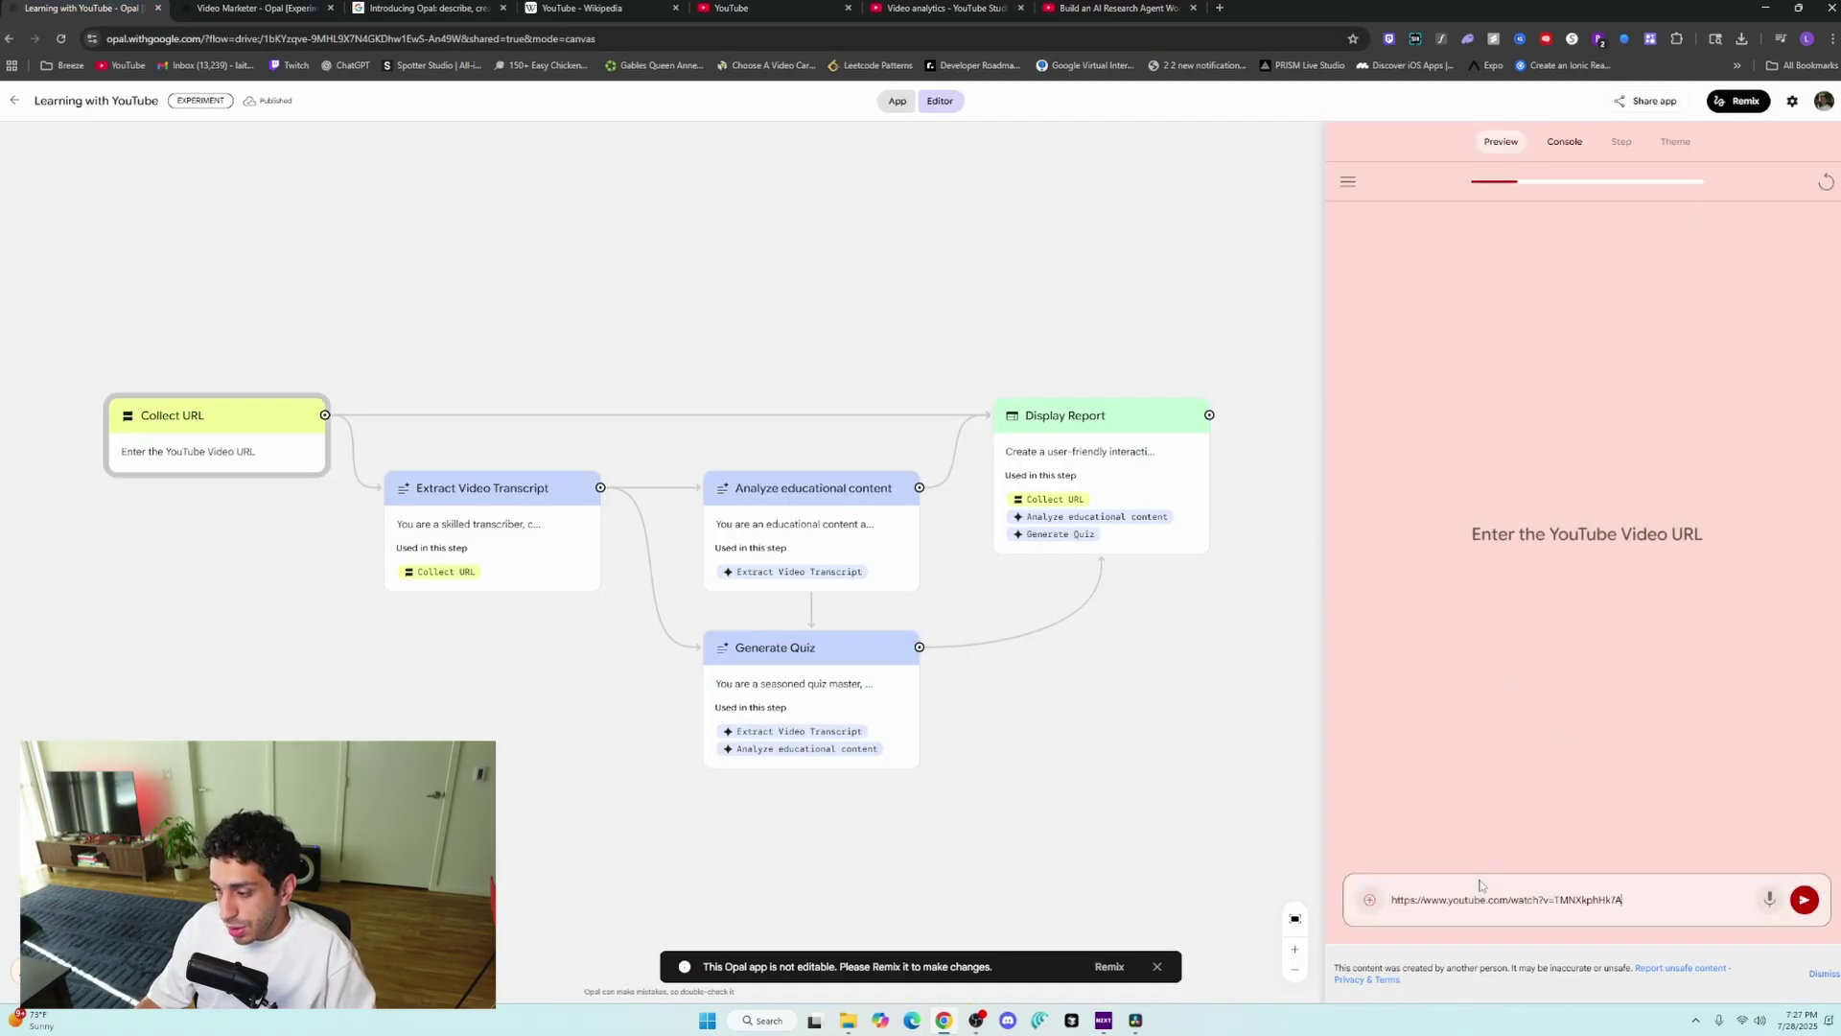
left_click(1804, 902)
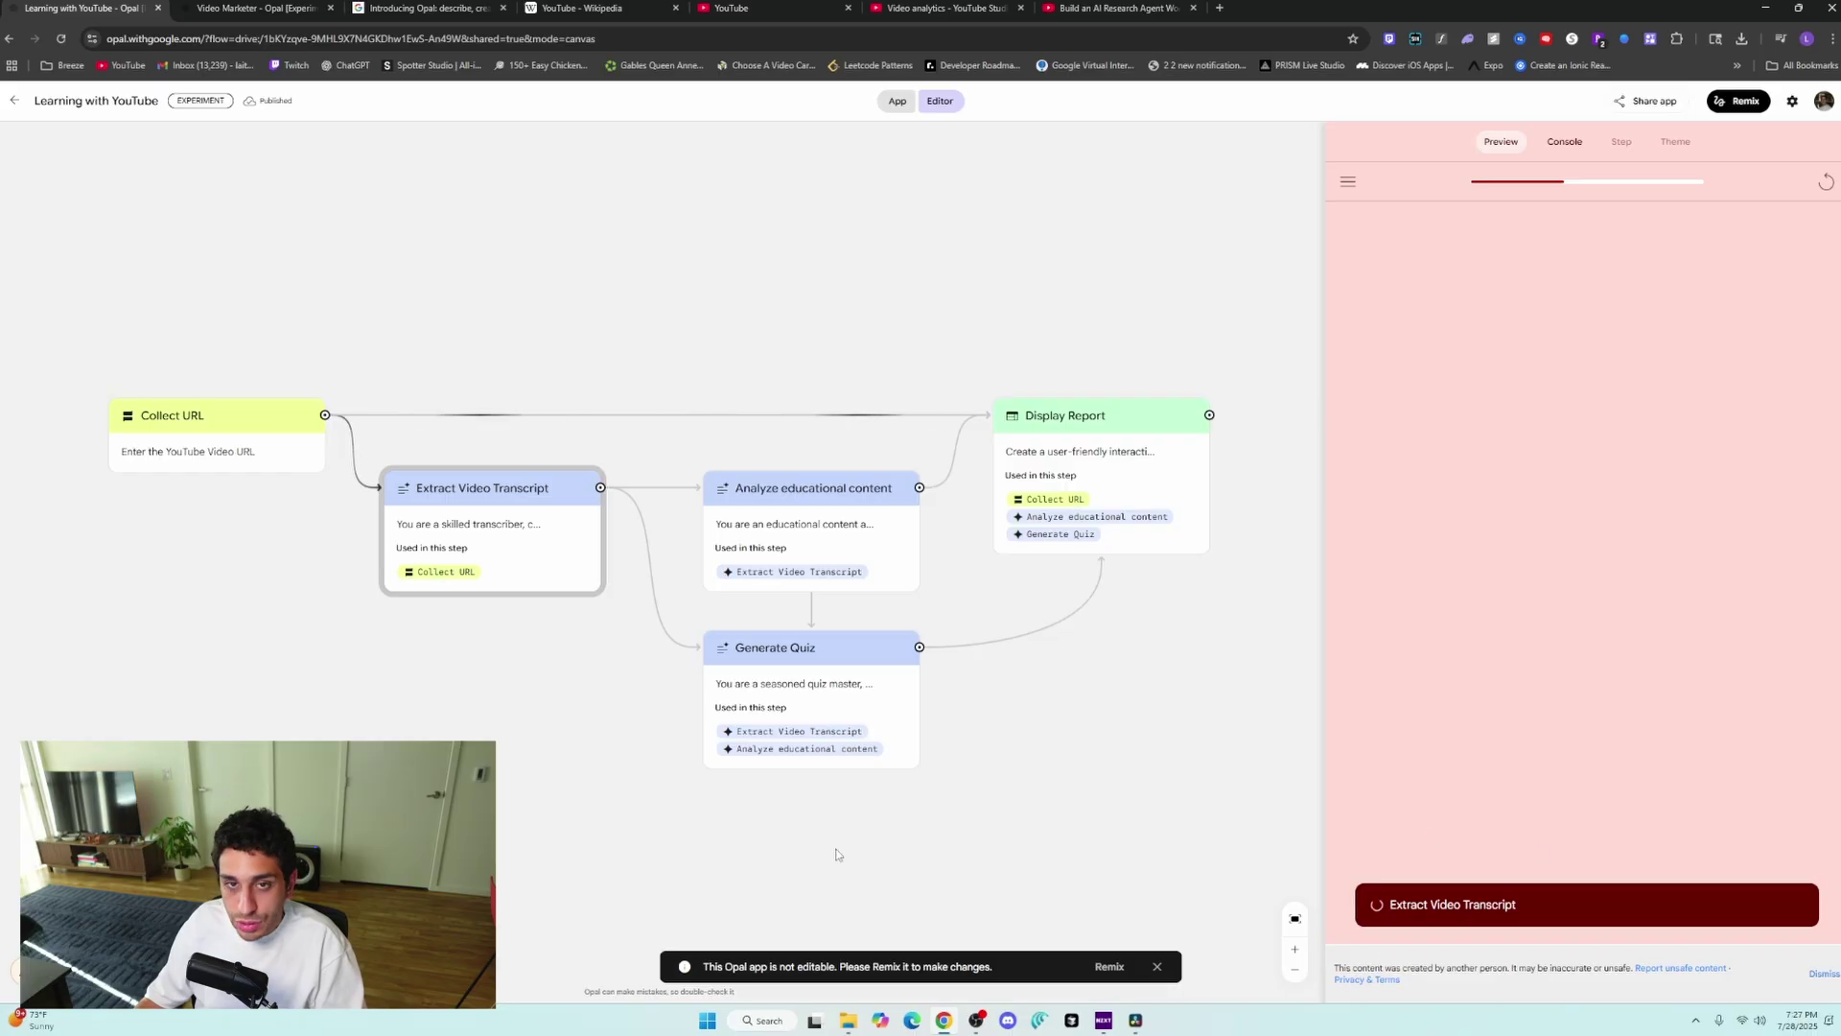
Step: Show the finished Video Marketer ad in full App view and download its generated video
left_click(290, 8)
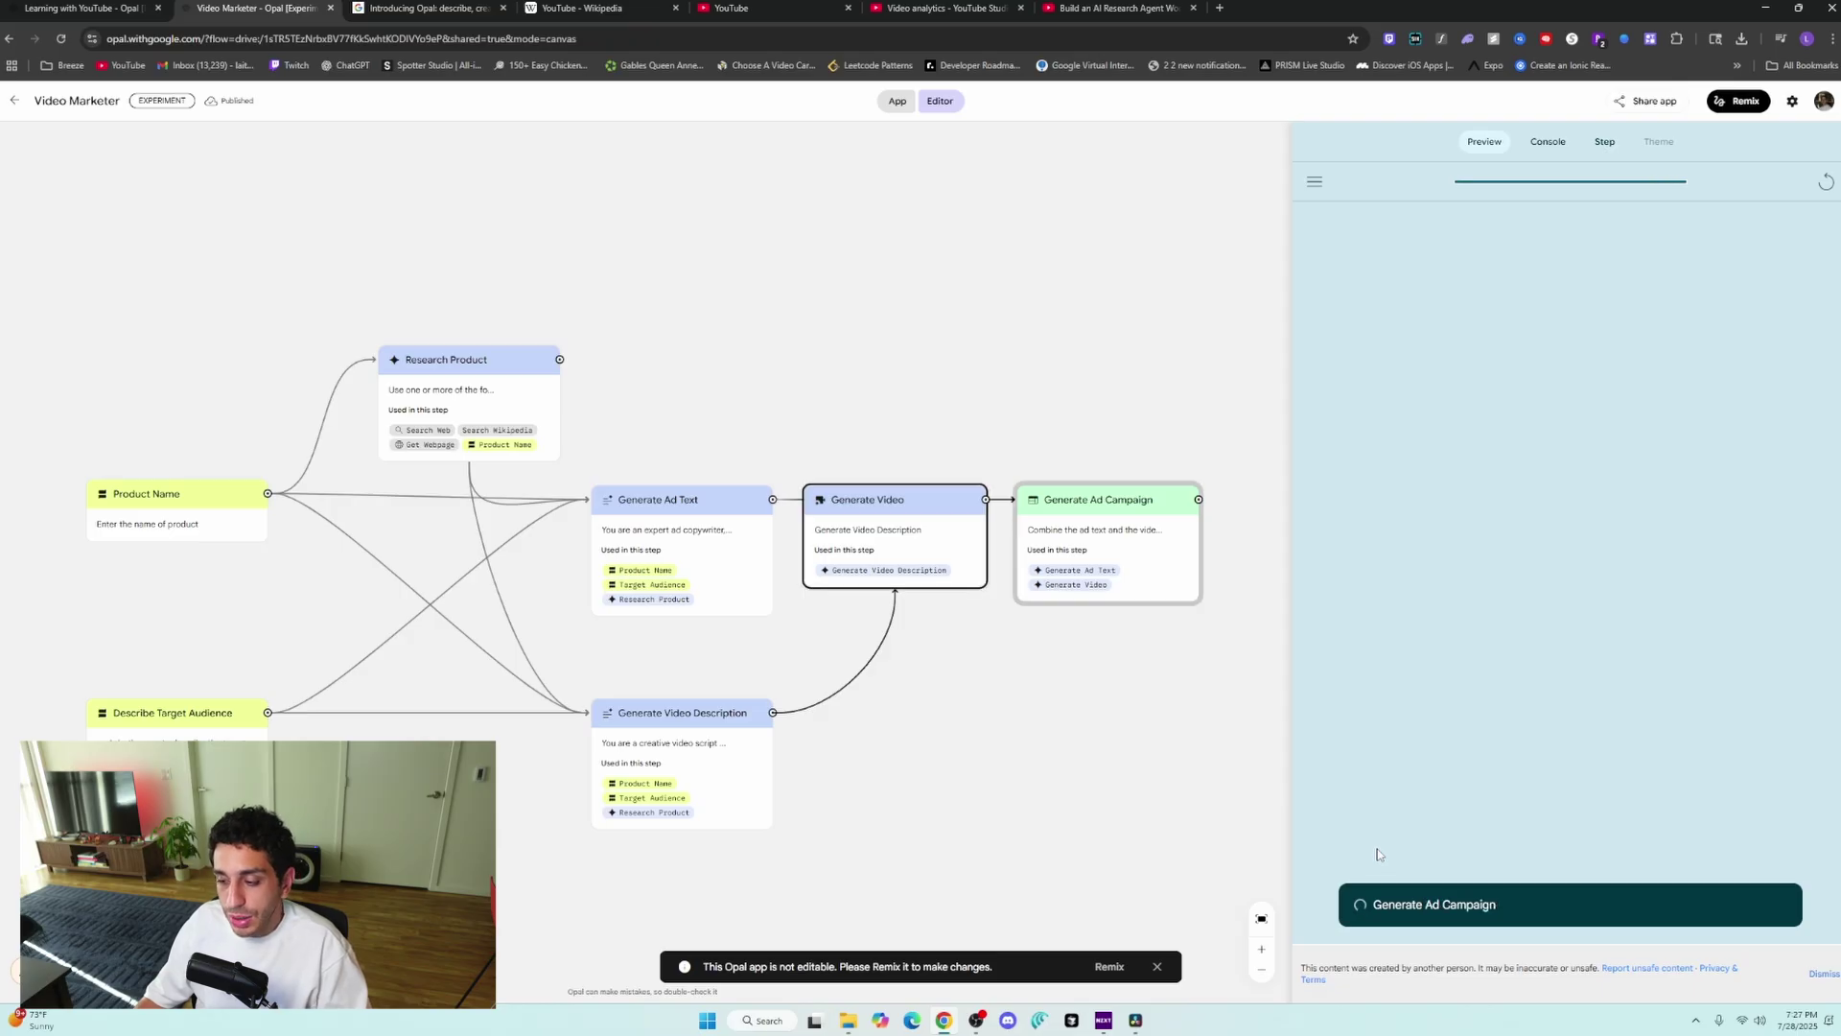
left_click(1547, 141)
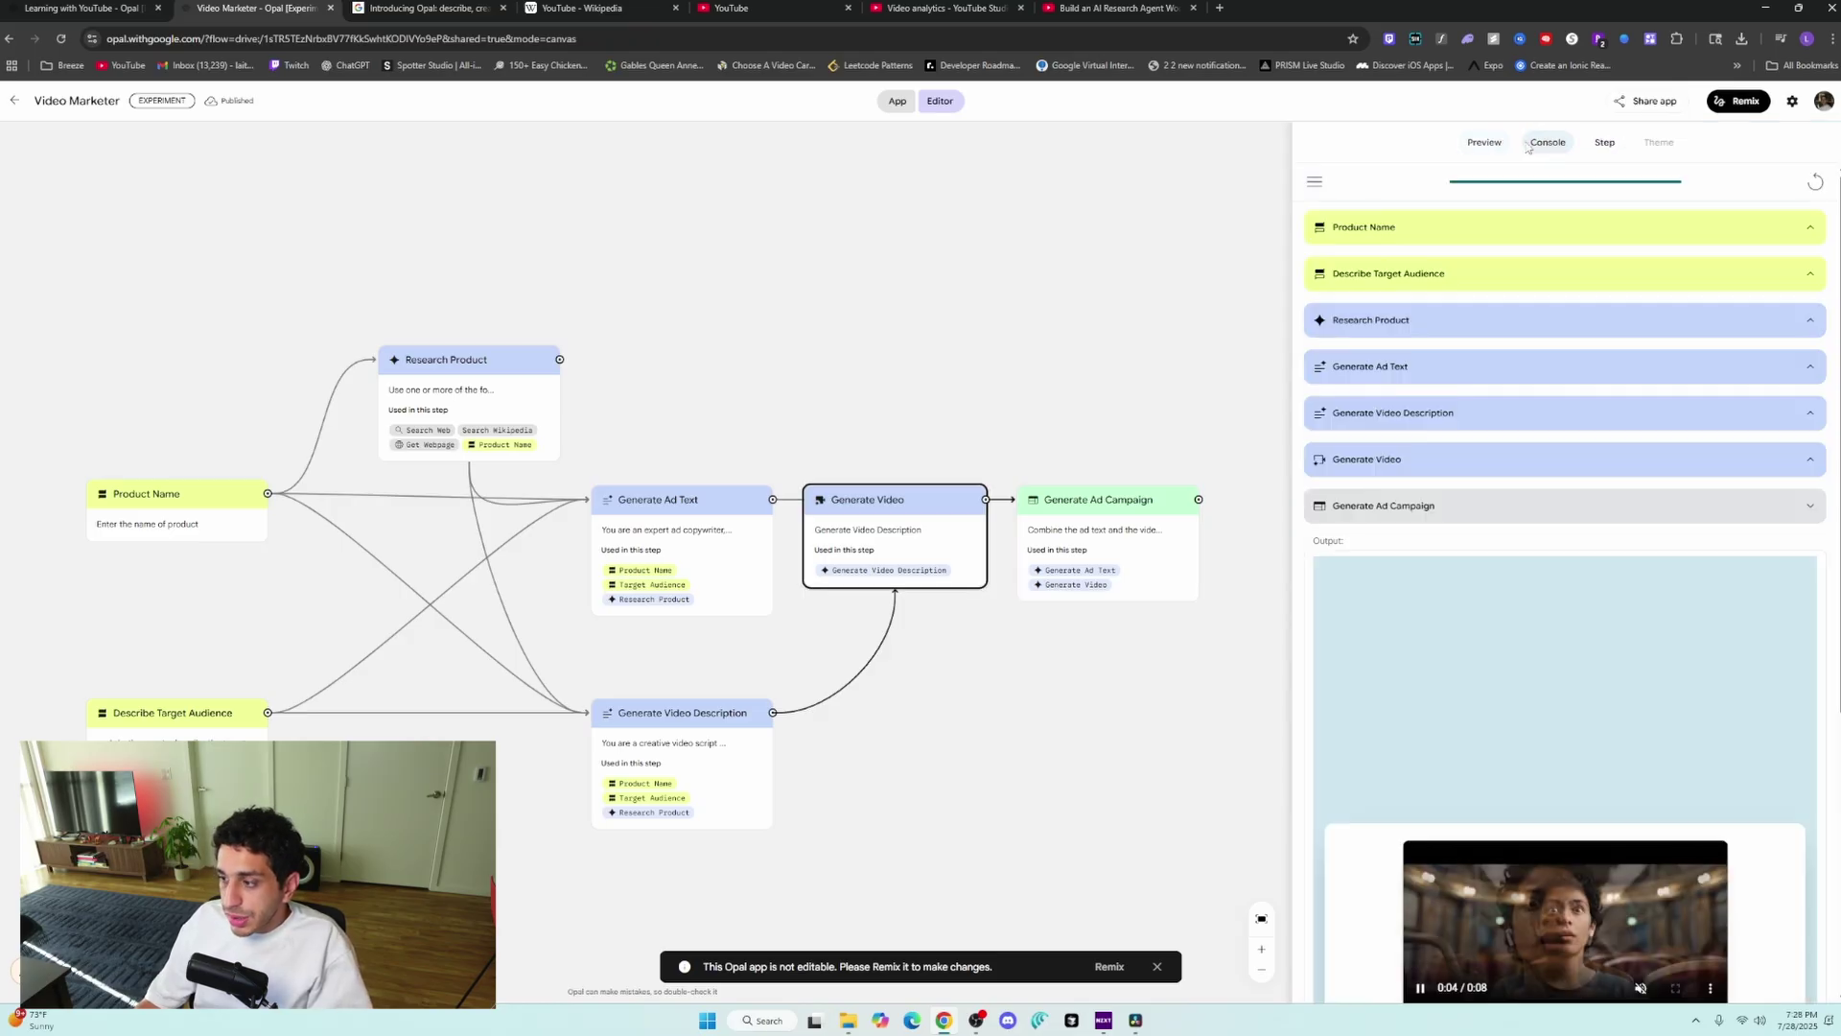
left_click(1482, 142)
left_click(898, 101)
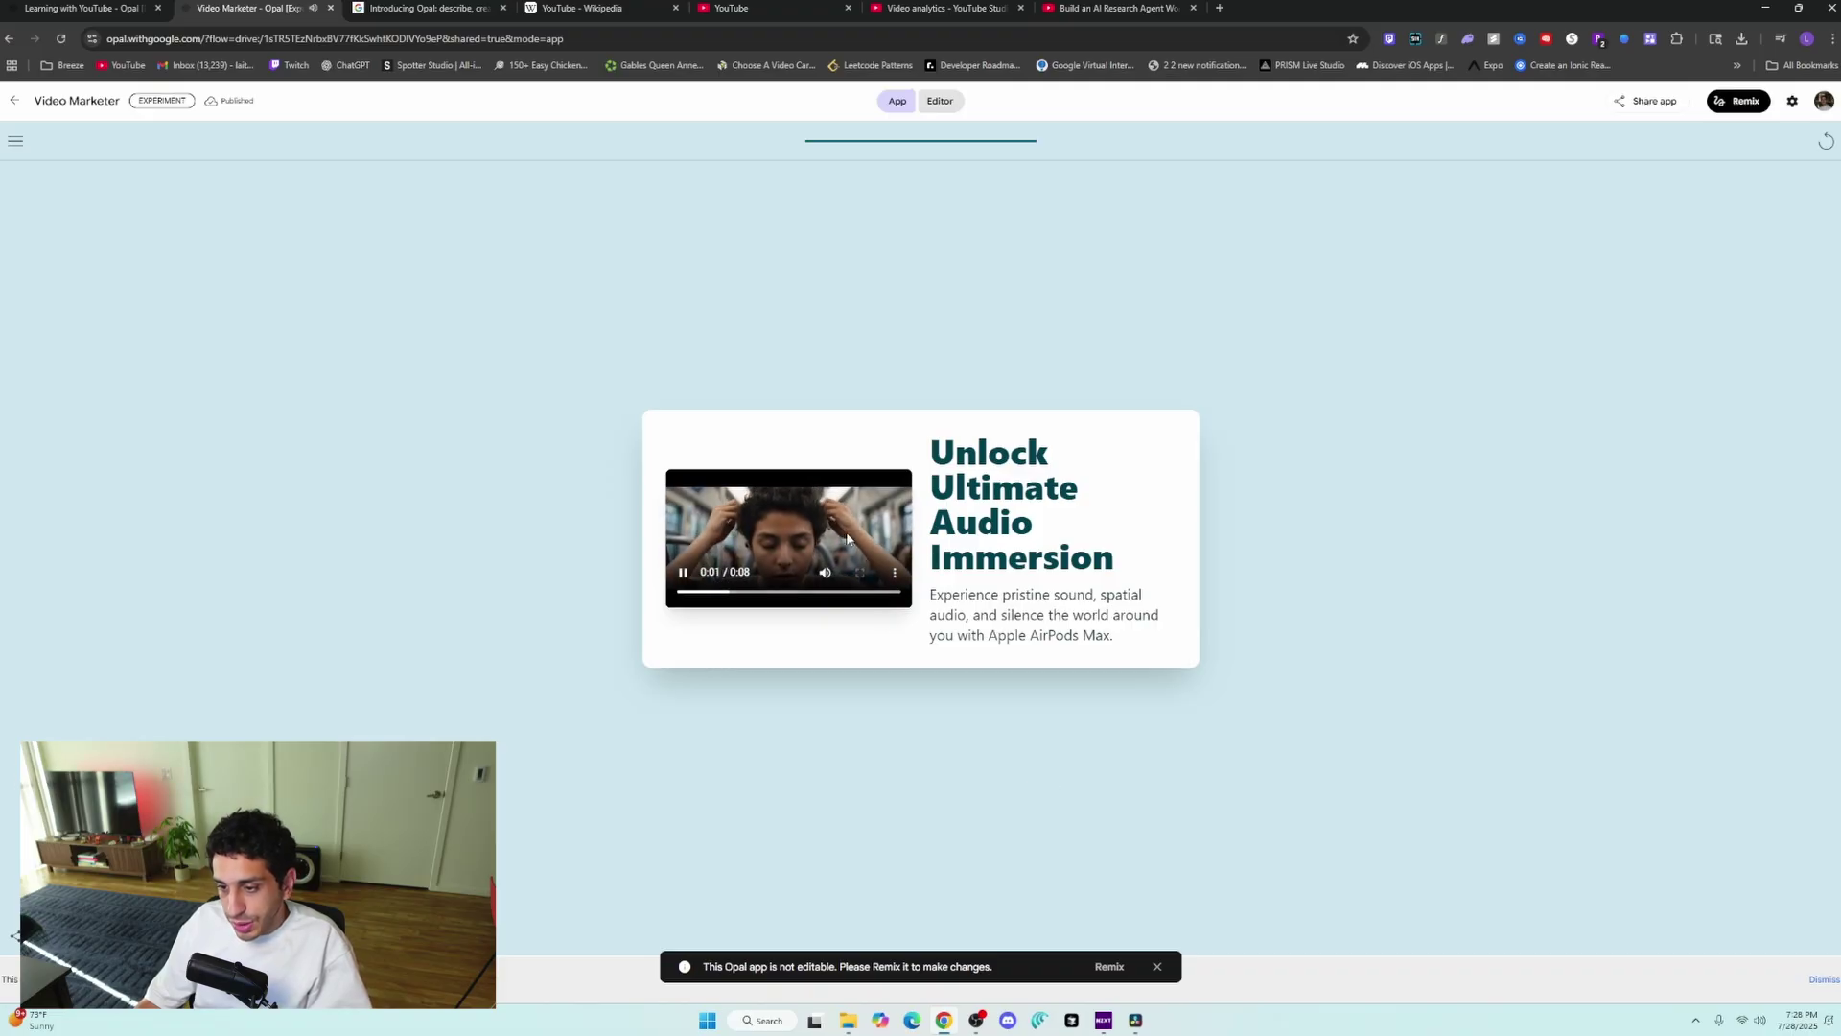
left_click(894, 573)
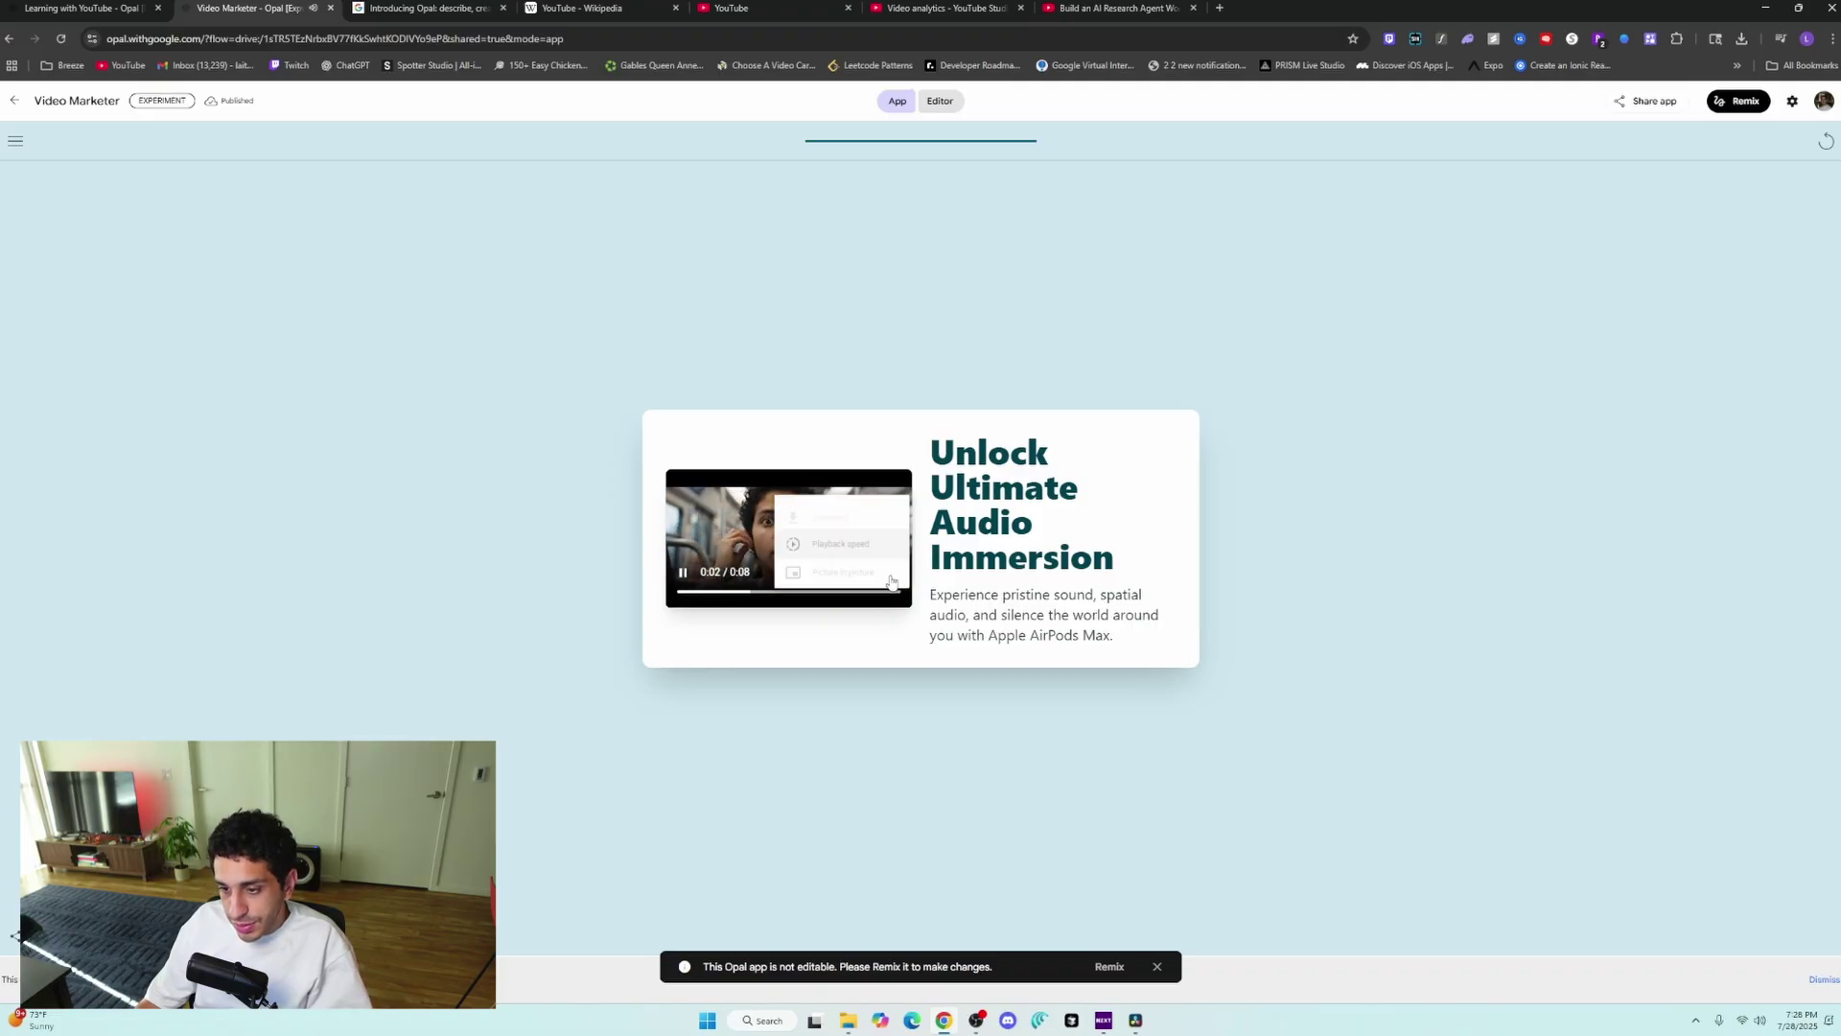
left_click(839, 501)
Step: Open the downloaded ad mp4 in Media Player, play it and scrub back and forward through its scenes
left_click(1618, 77)
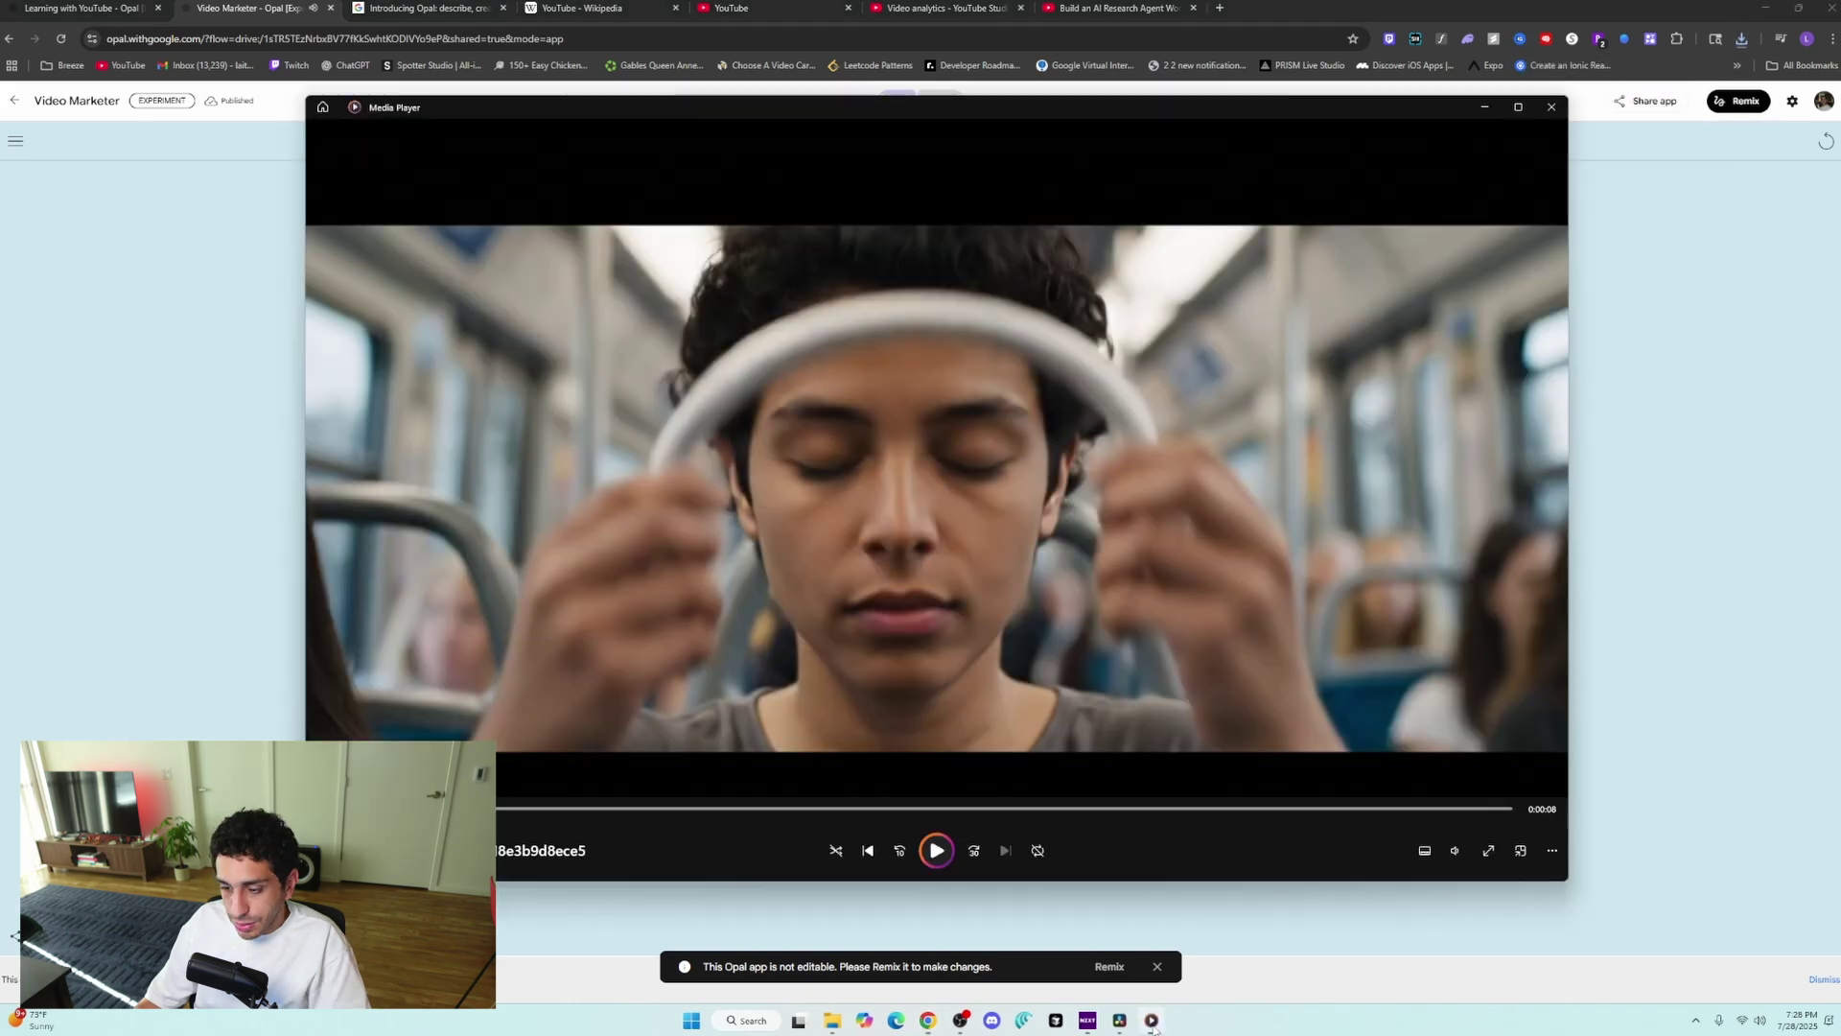
left_click_drag(861, 113, 859, 157)
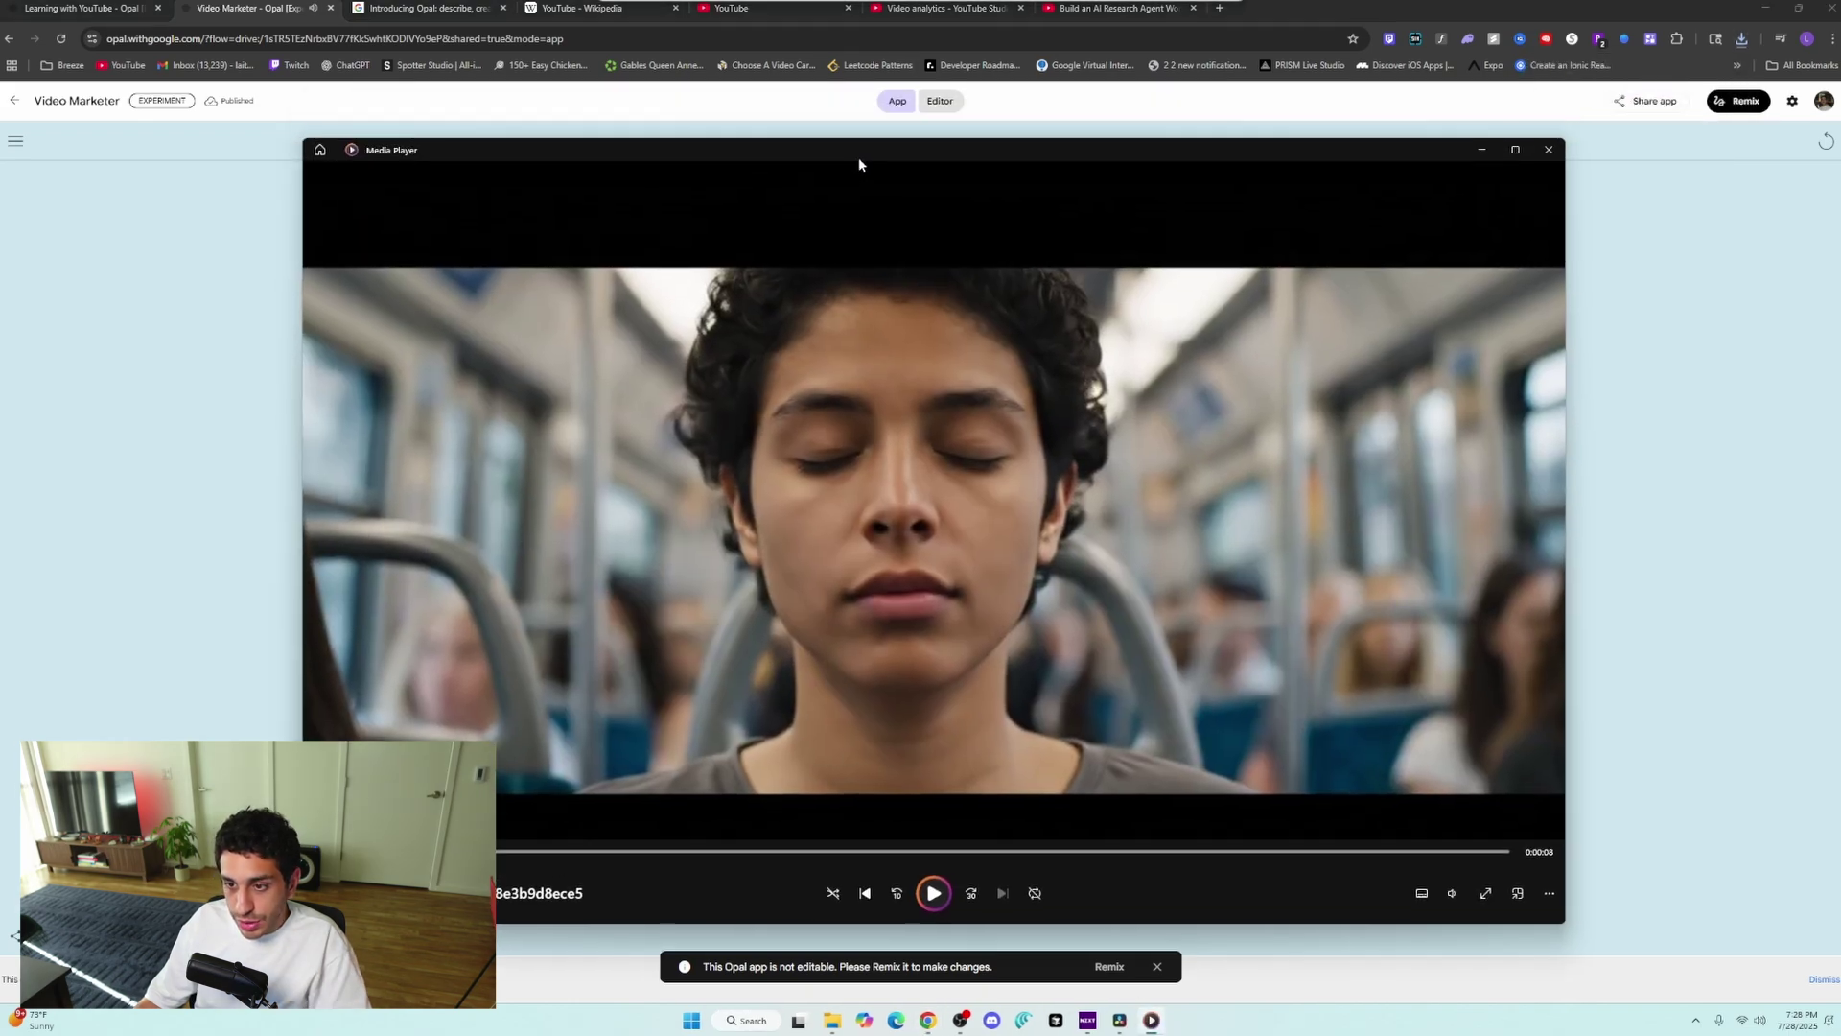
left_click(935, 894)
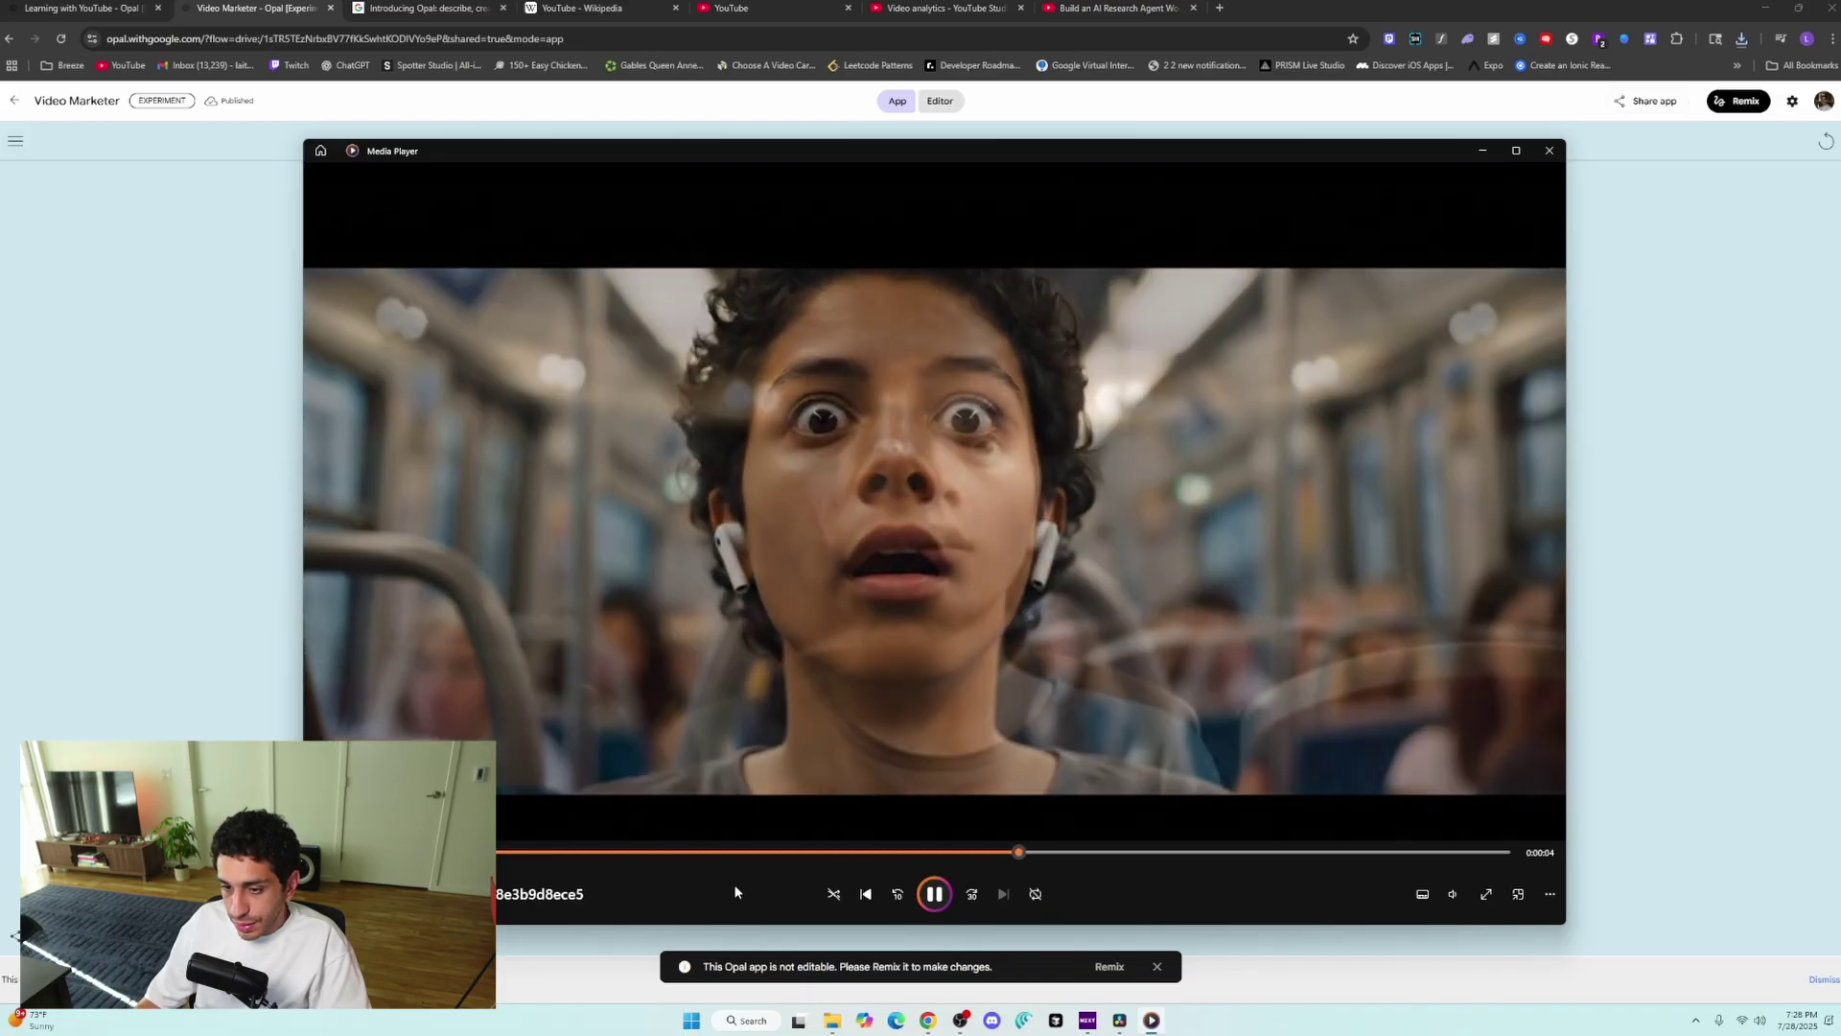
left_click_drag(683, 852, 498, 853)
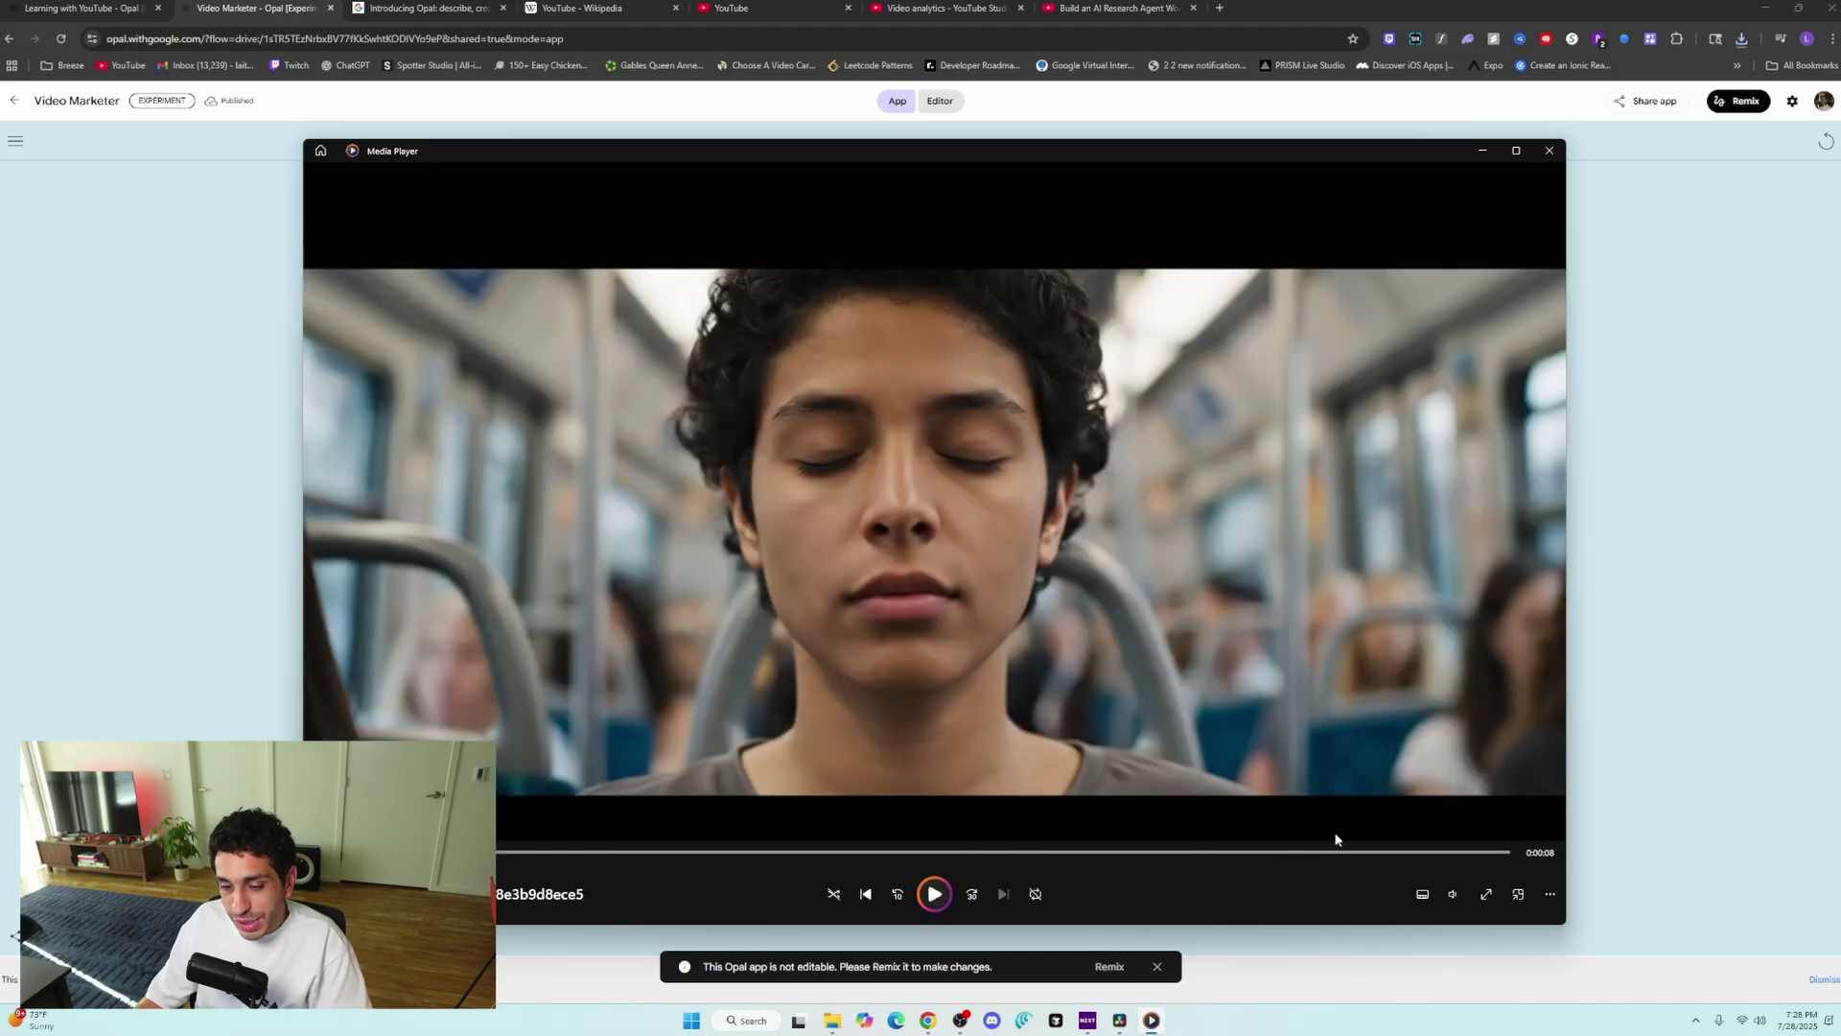
left_click_drag(802, 851, 1505, 854)
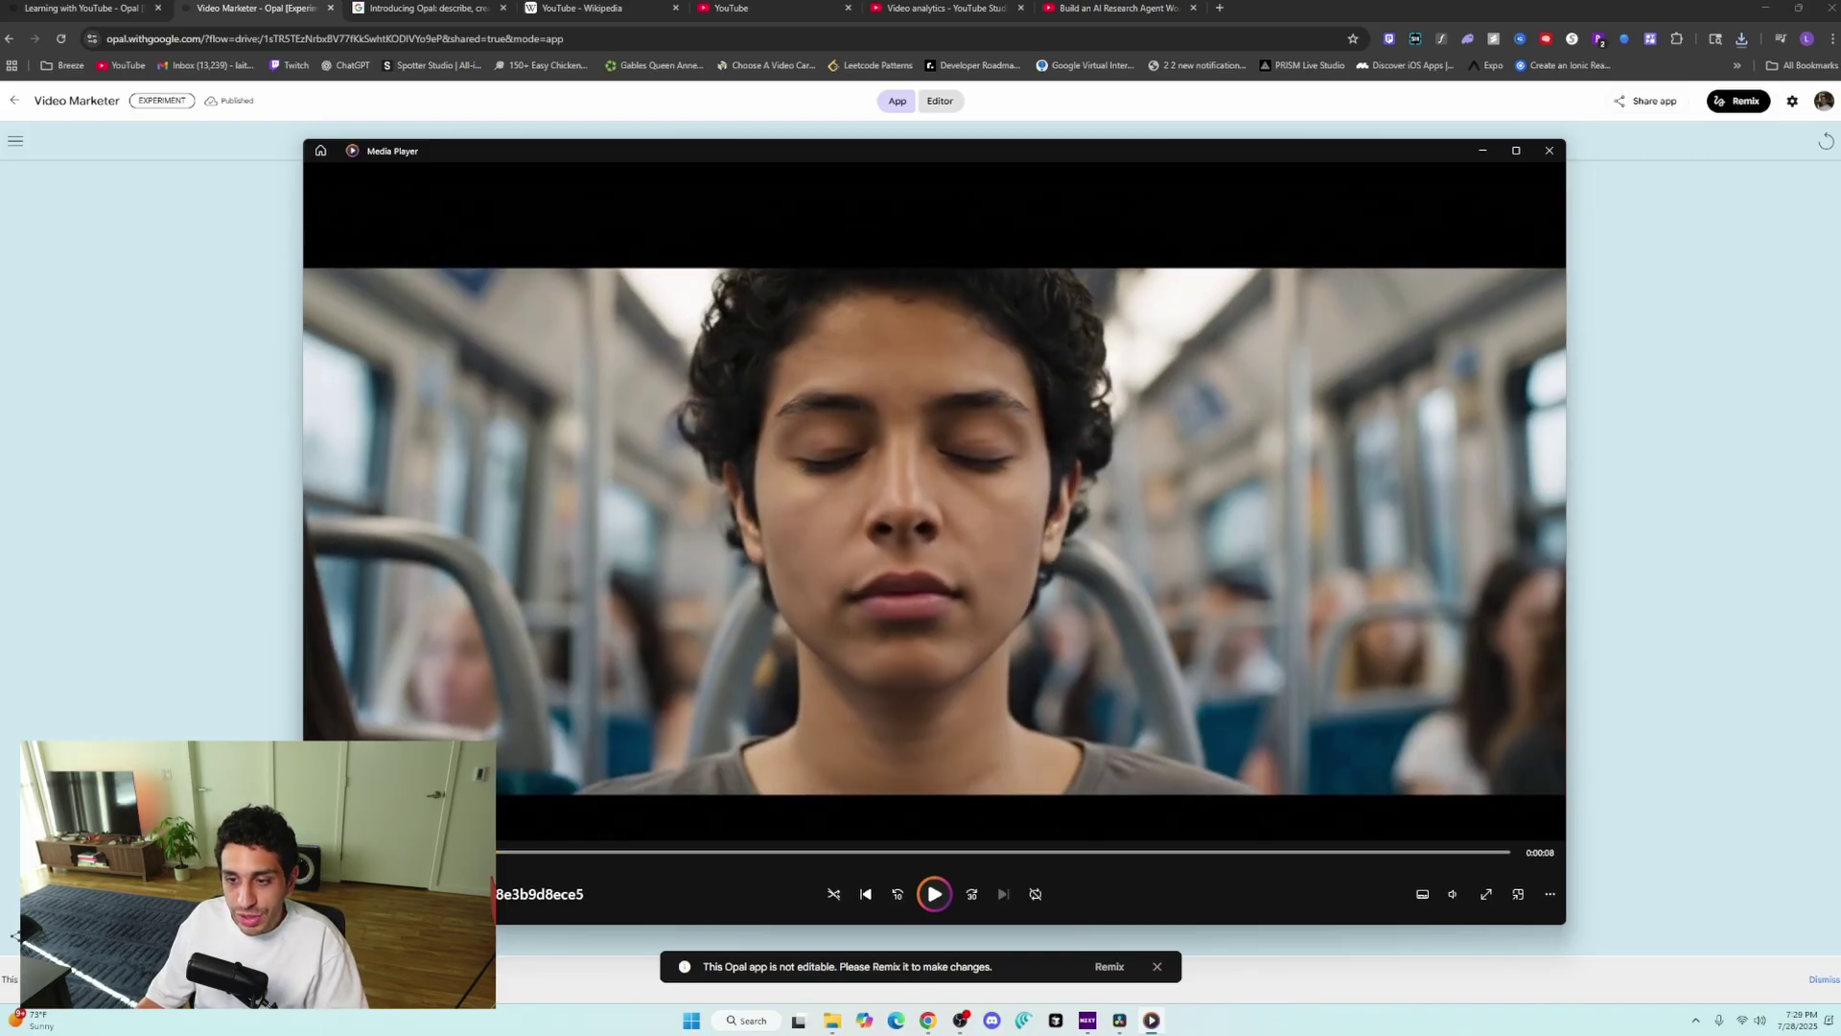
Step: Close the ad video player, highlight the 'Unlock Ultimate Audio Immersion' ad text, then close Video Marketer
left_click(1195, 852)
left_click(1548, 151)
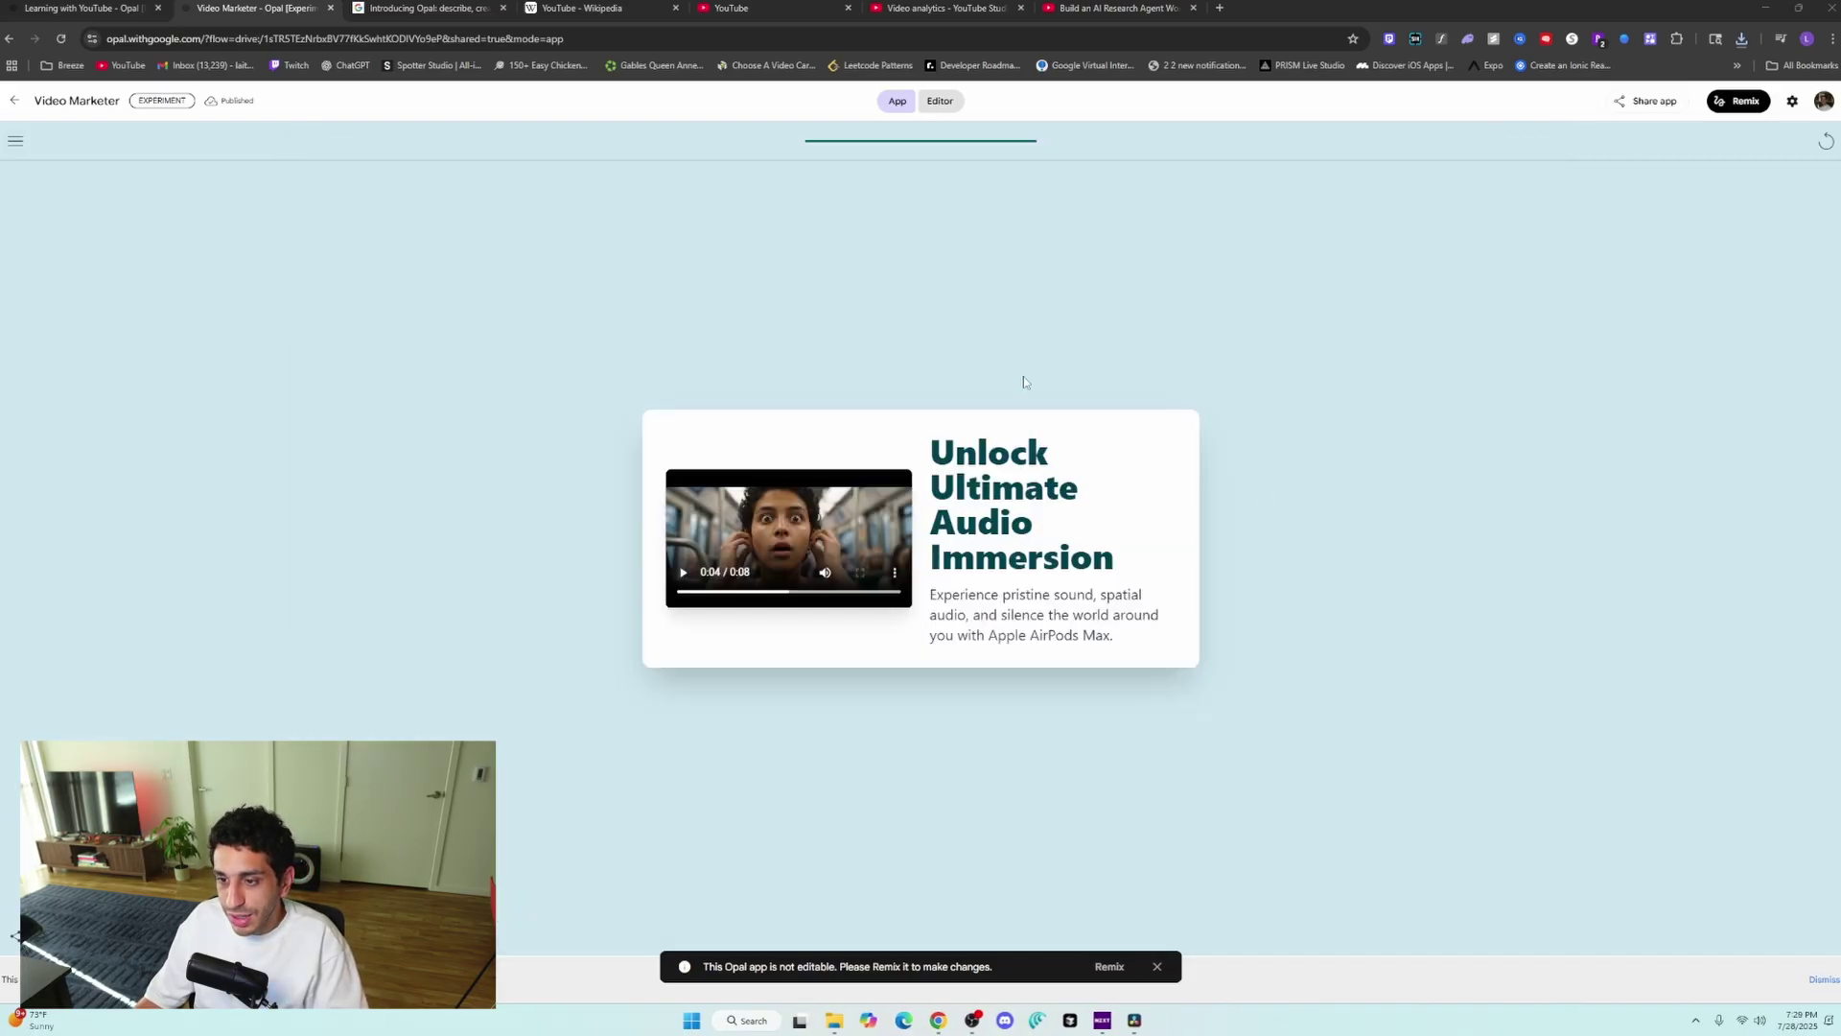
left_click_drag(929, 458, 1141, 555)
left_click_drag(930, 596, 988, 621)
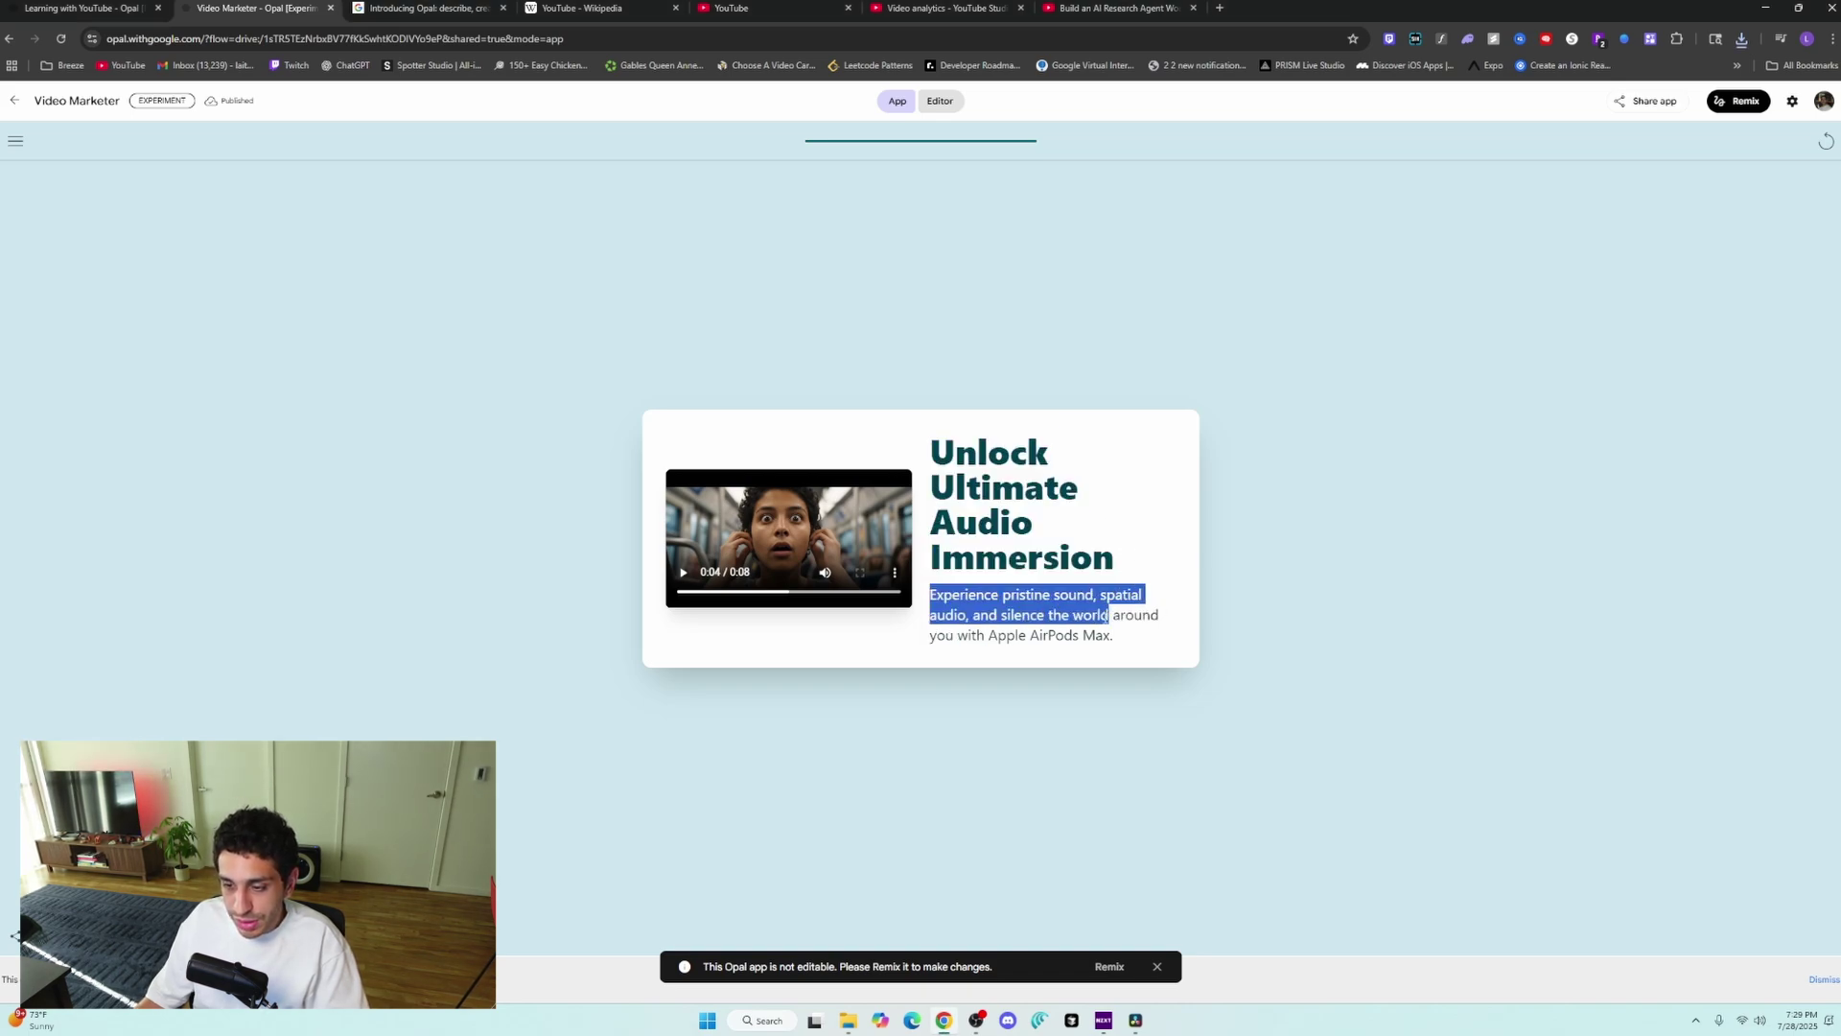
left_click_drag(1161, 622, 993, 653)
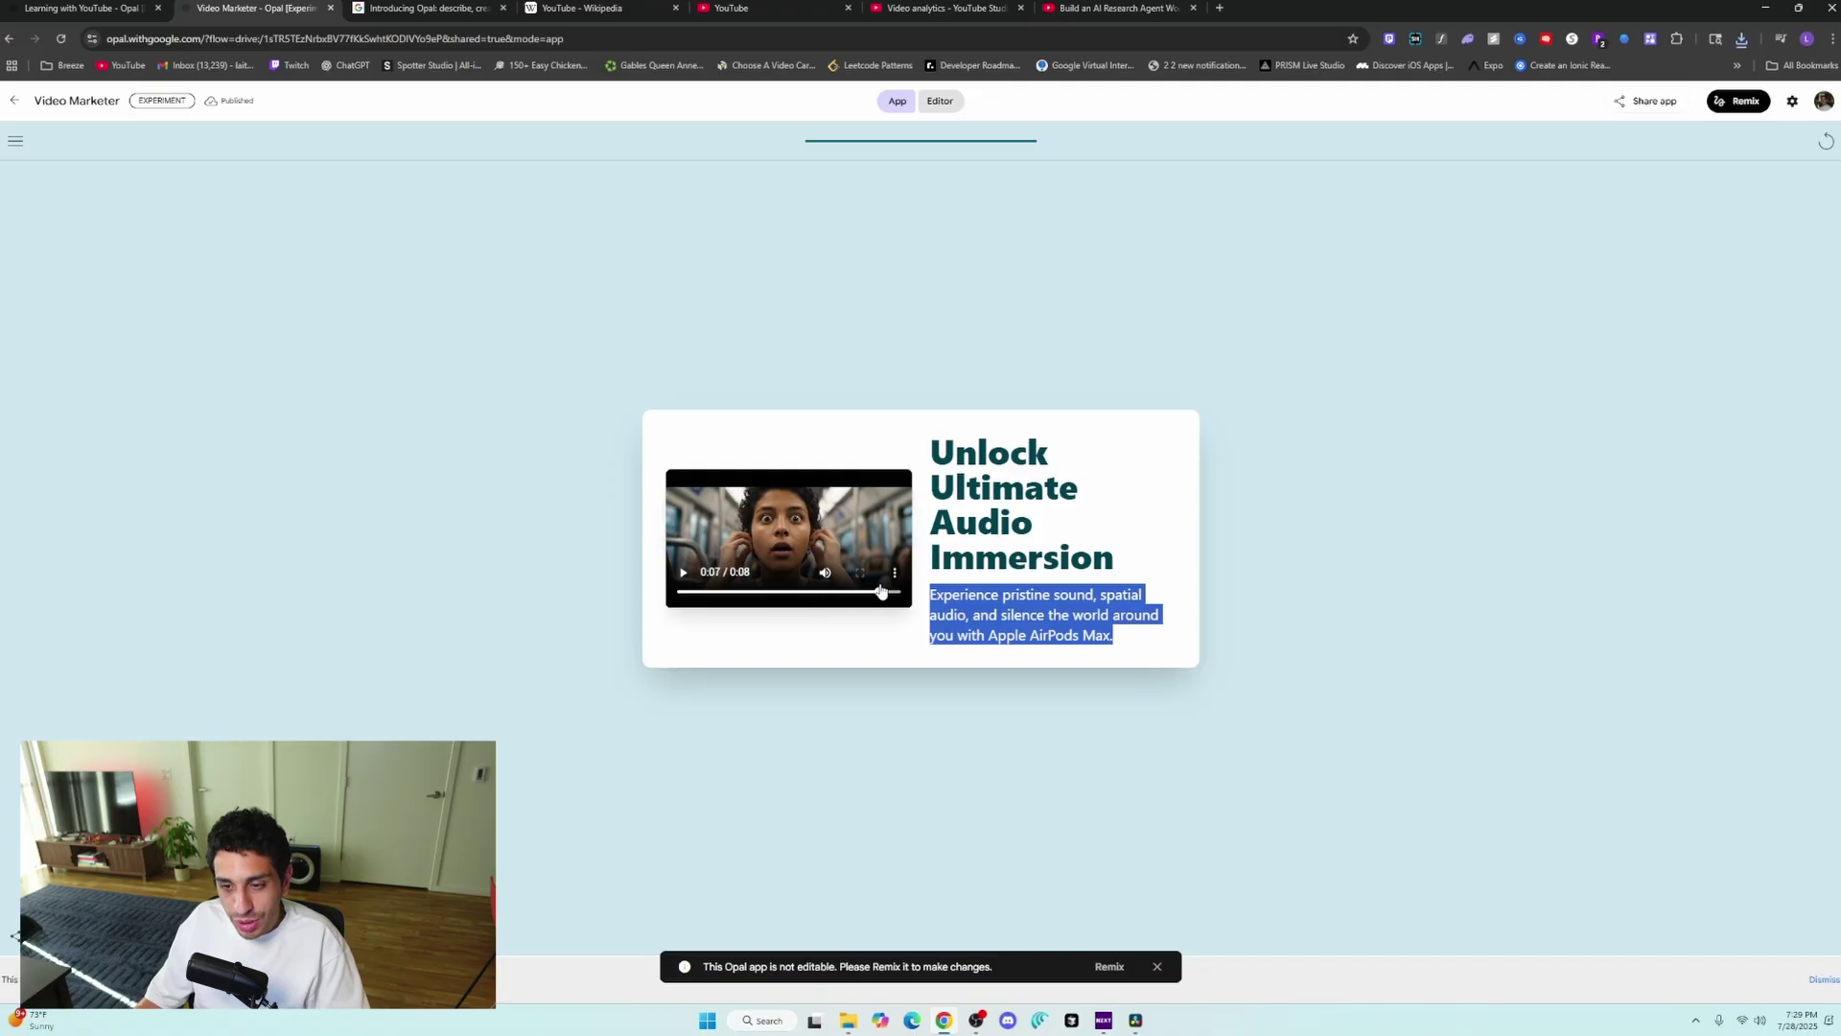
left_click_drag(881, 591, 891, 593)
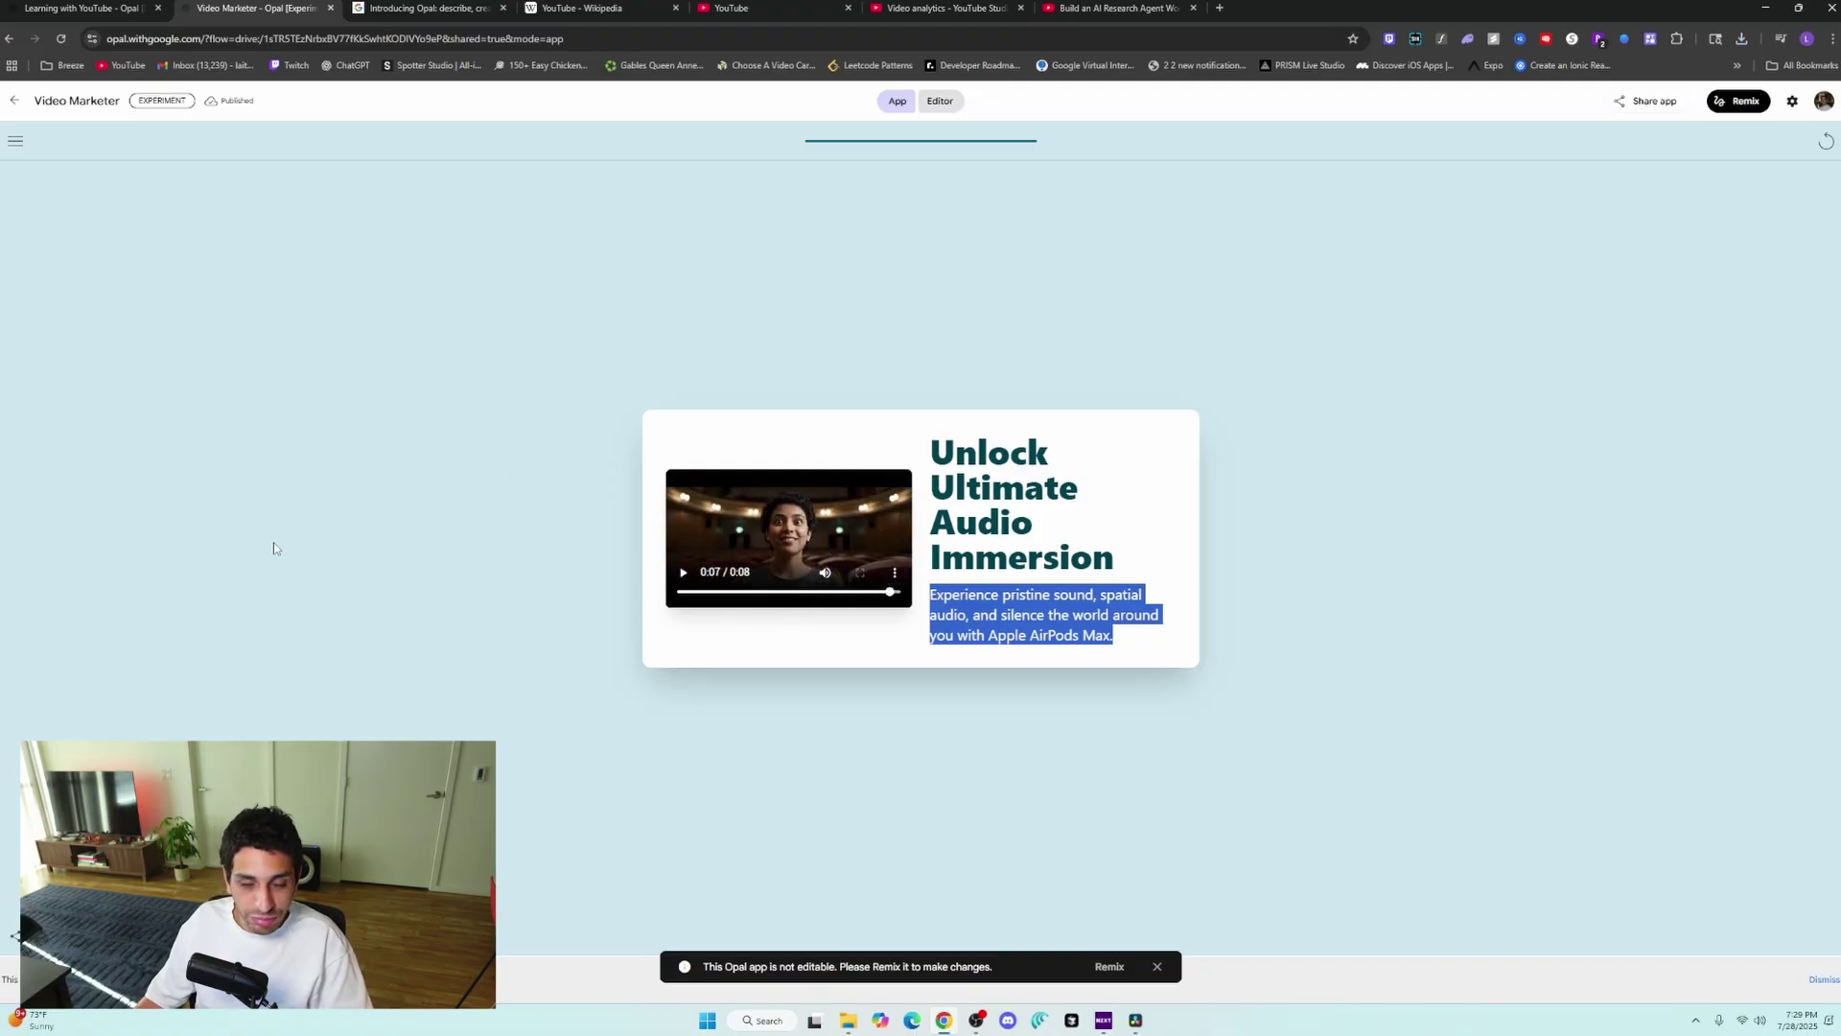
key("ctrl+w")
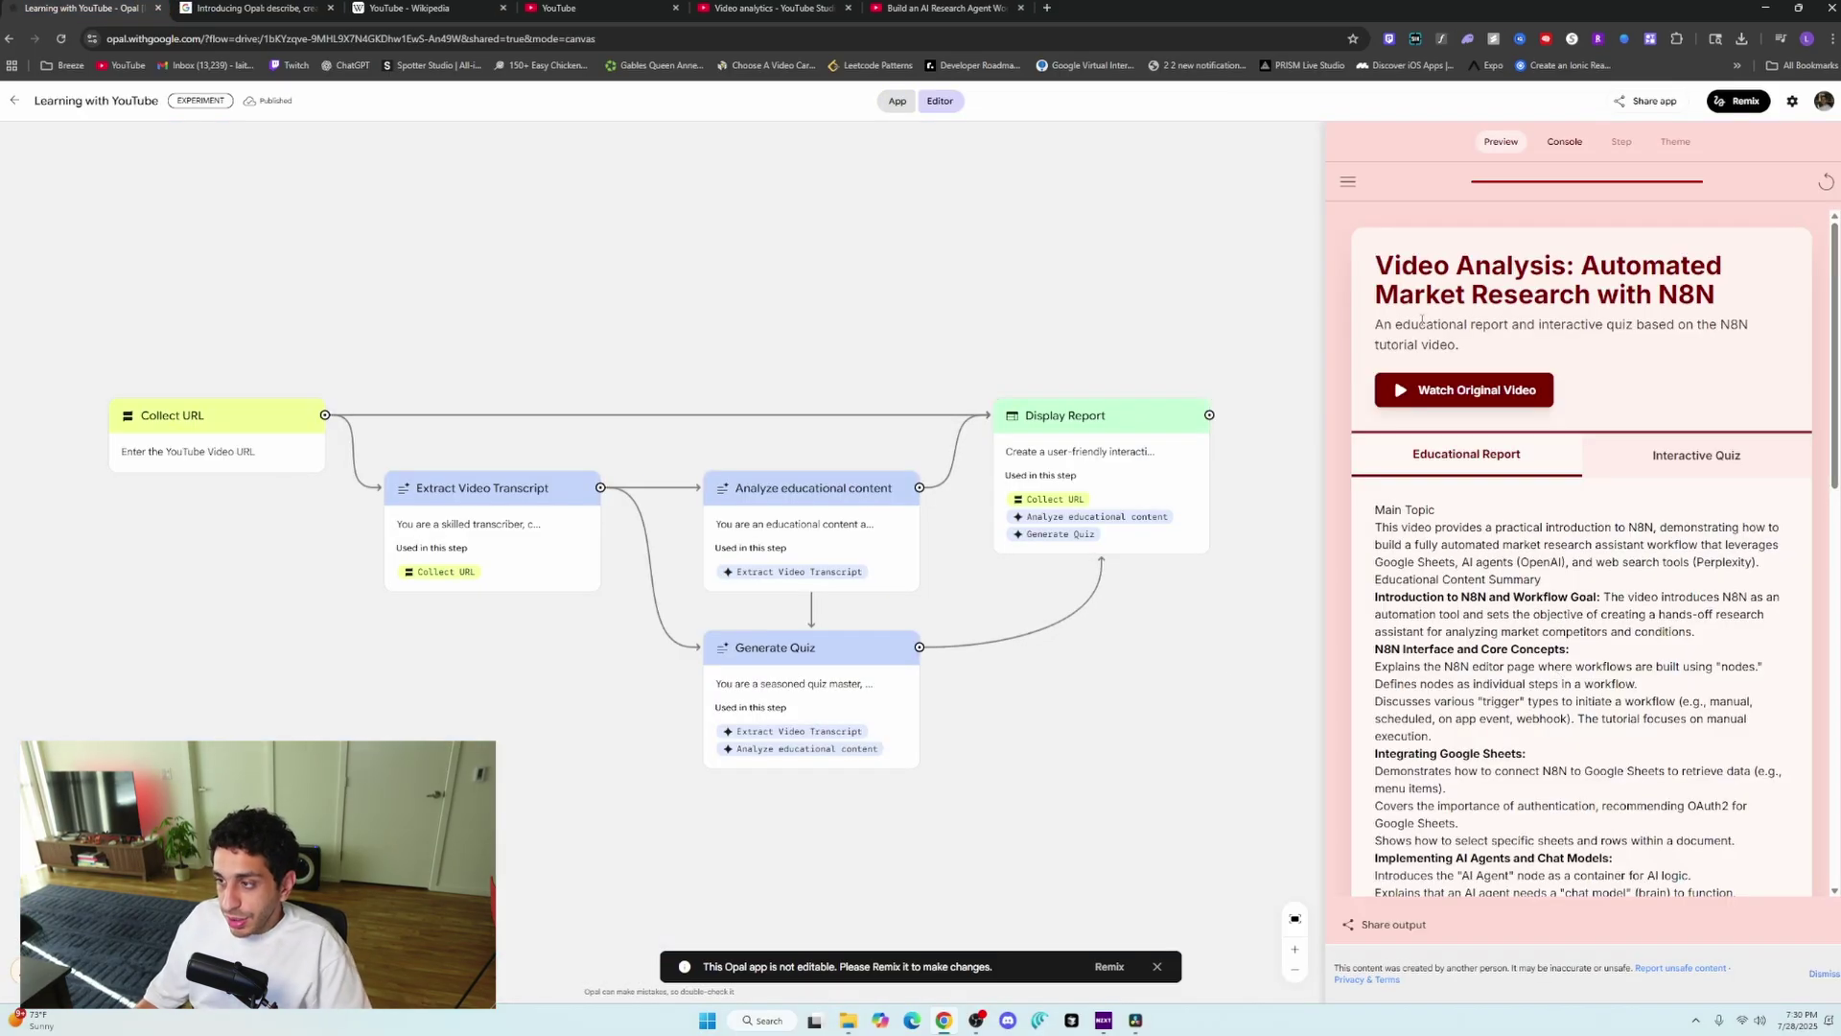
Step: Skim the N8N Educational Report from its title downward
left_click_drag(1412, 264, 1741, 305)
left_click(1743, 306)
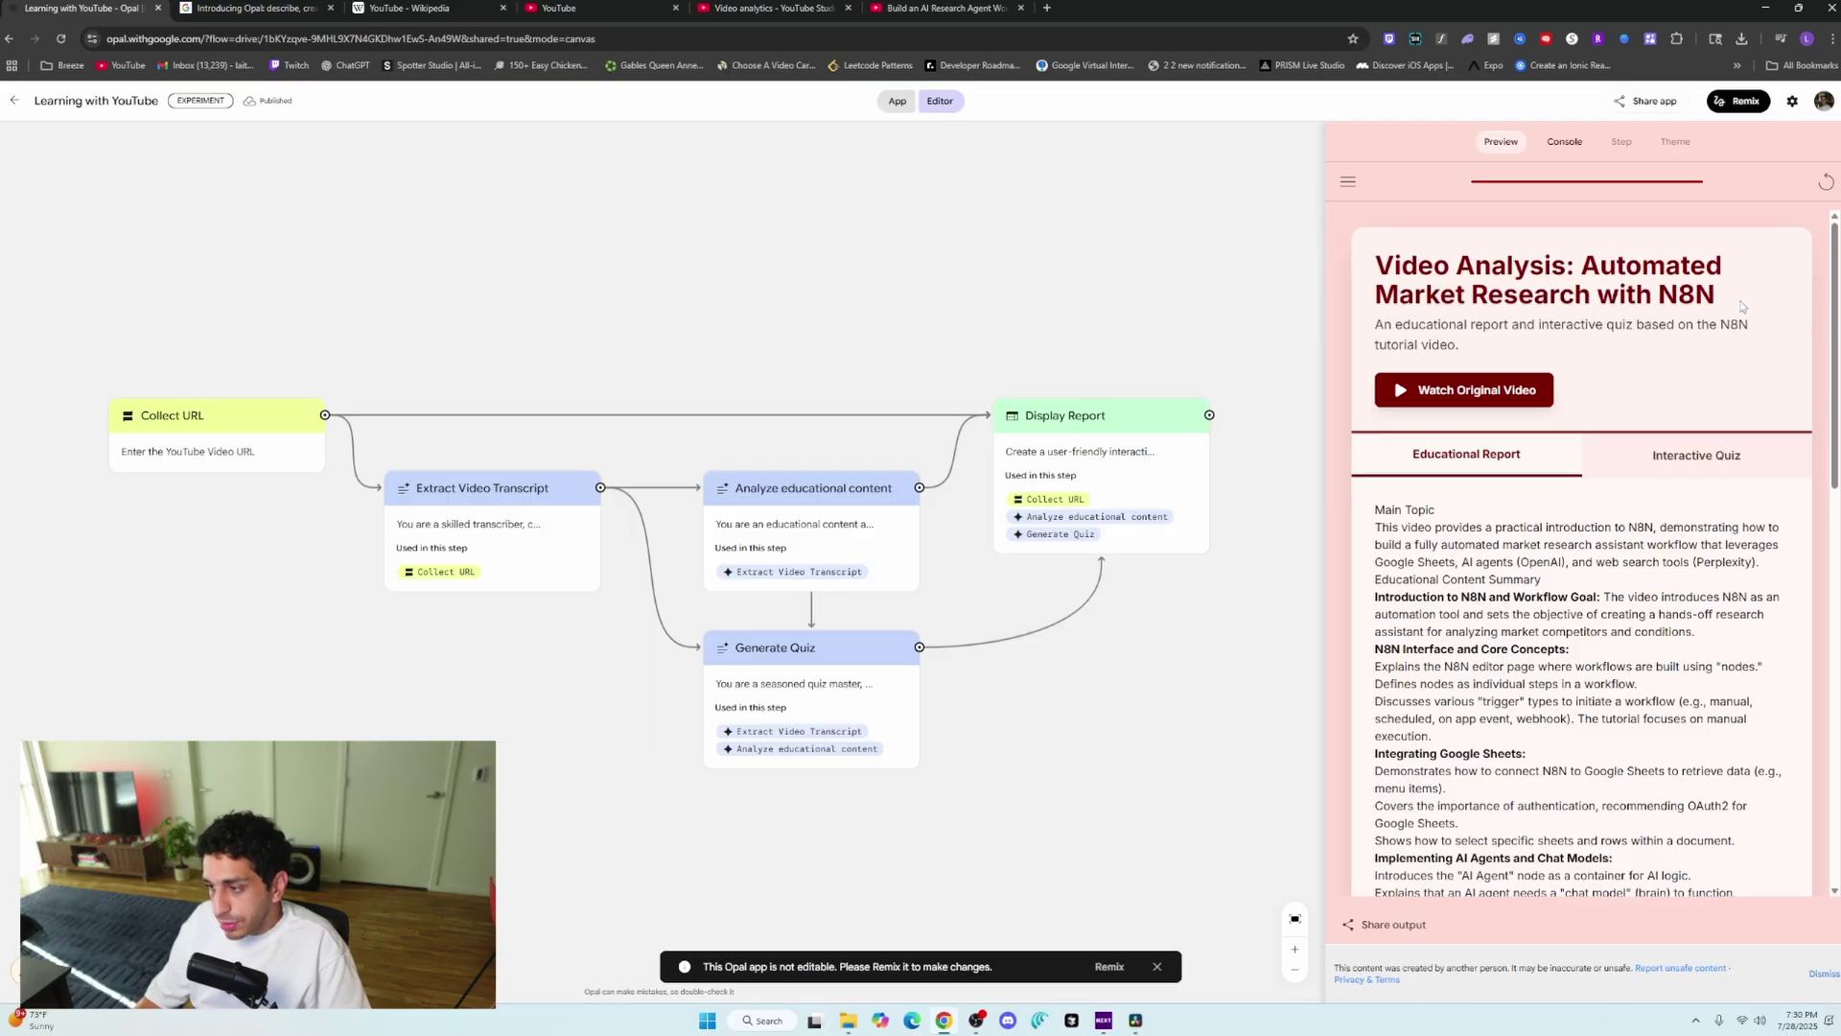
scroll(1486, 614, "down", 4)
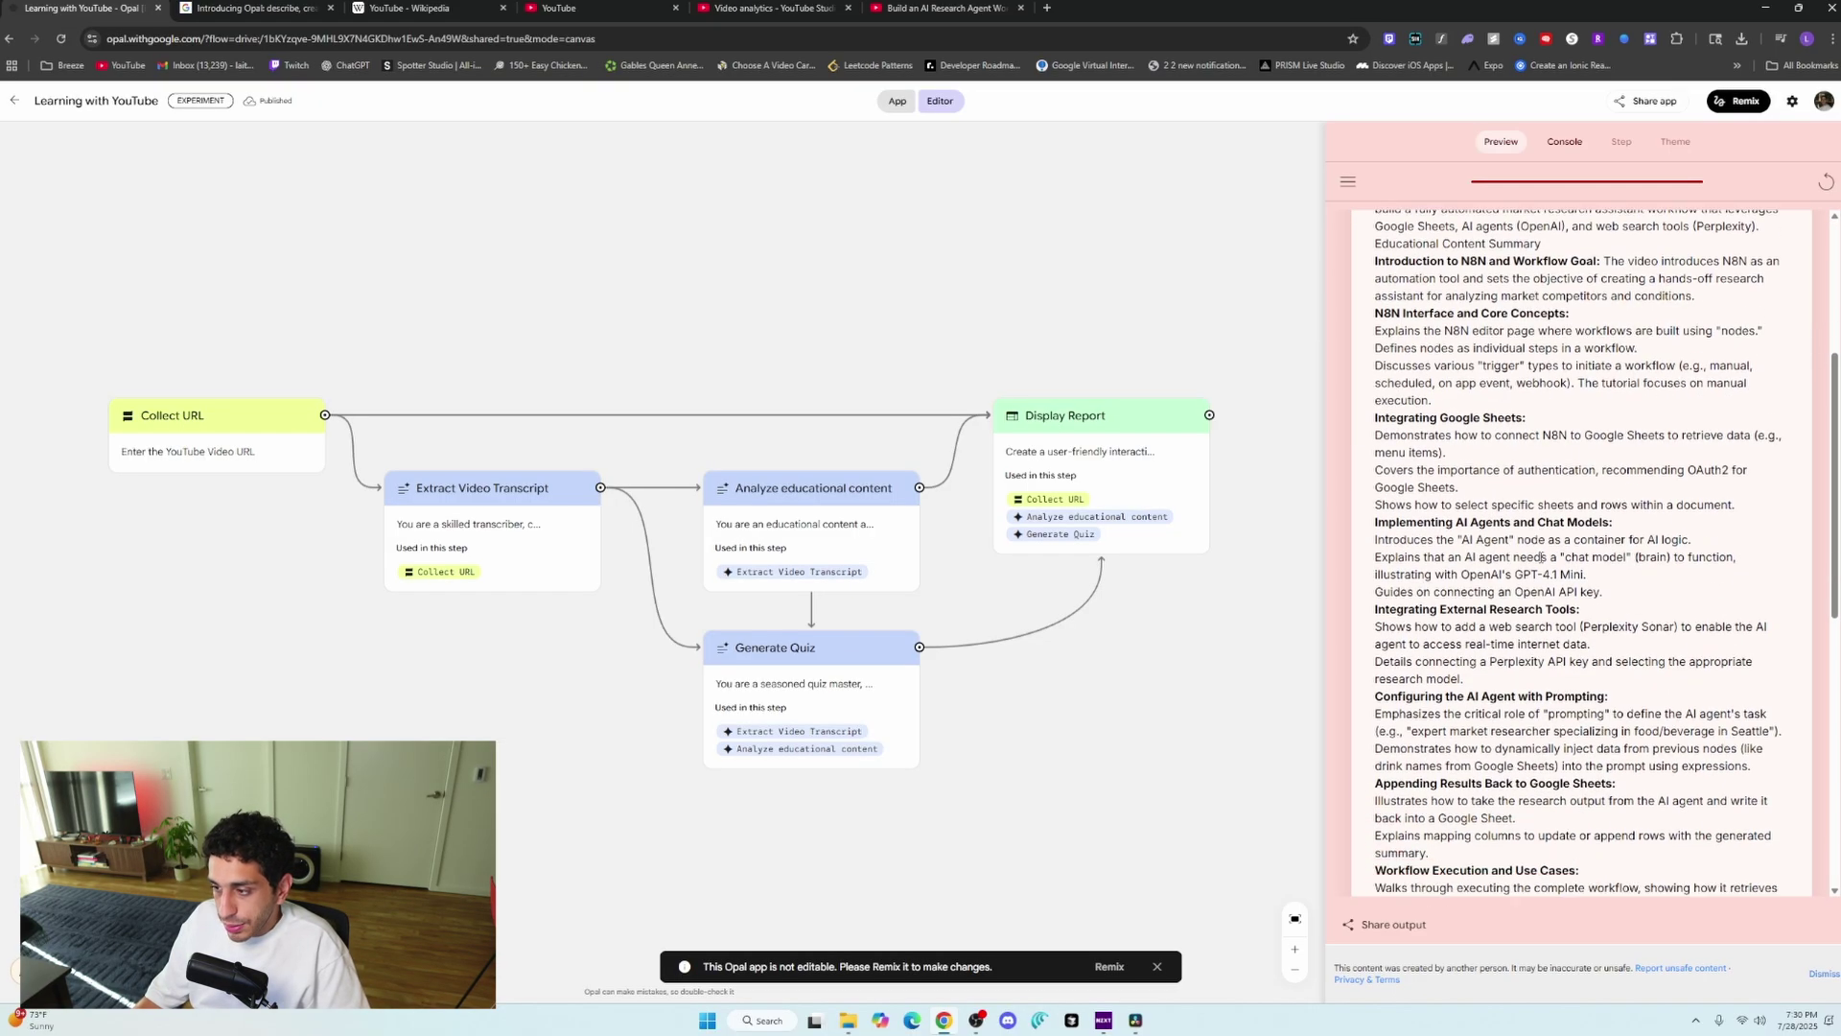
scroll(1541, 556, "down", 2)
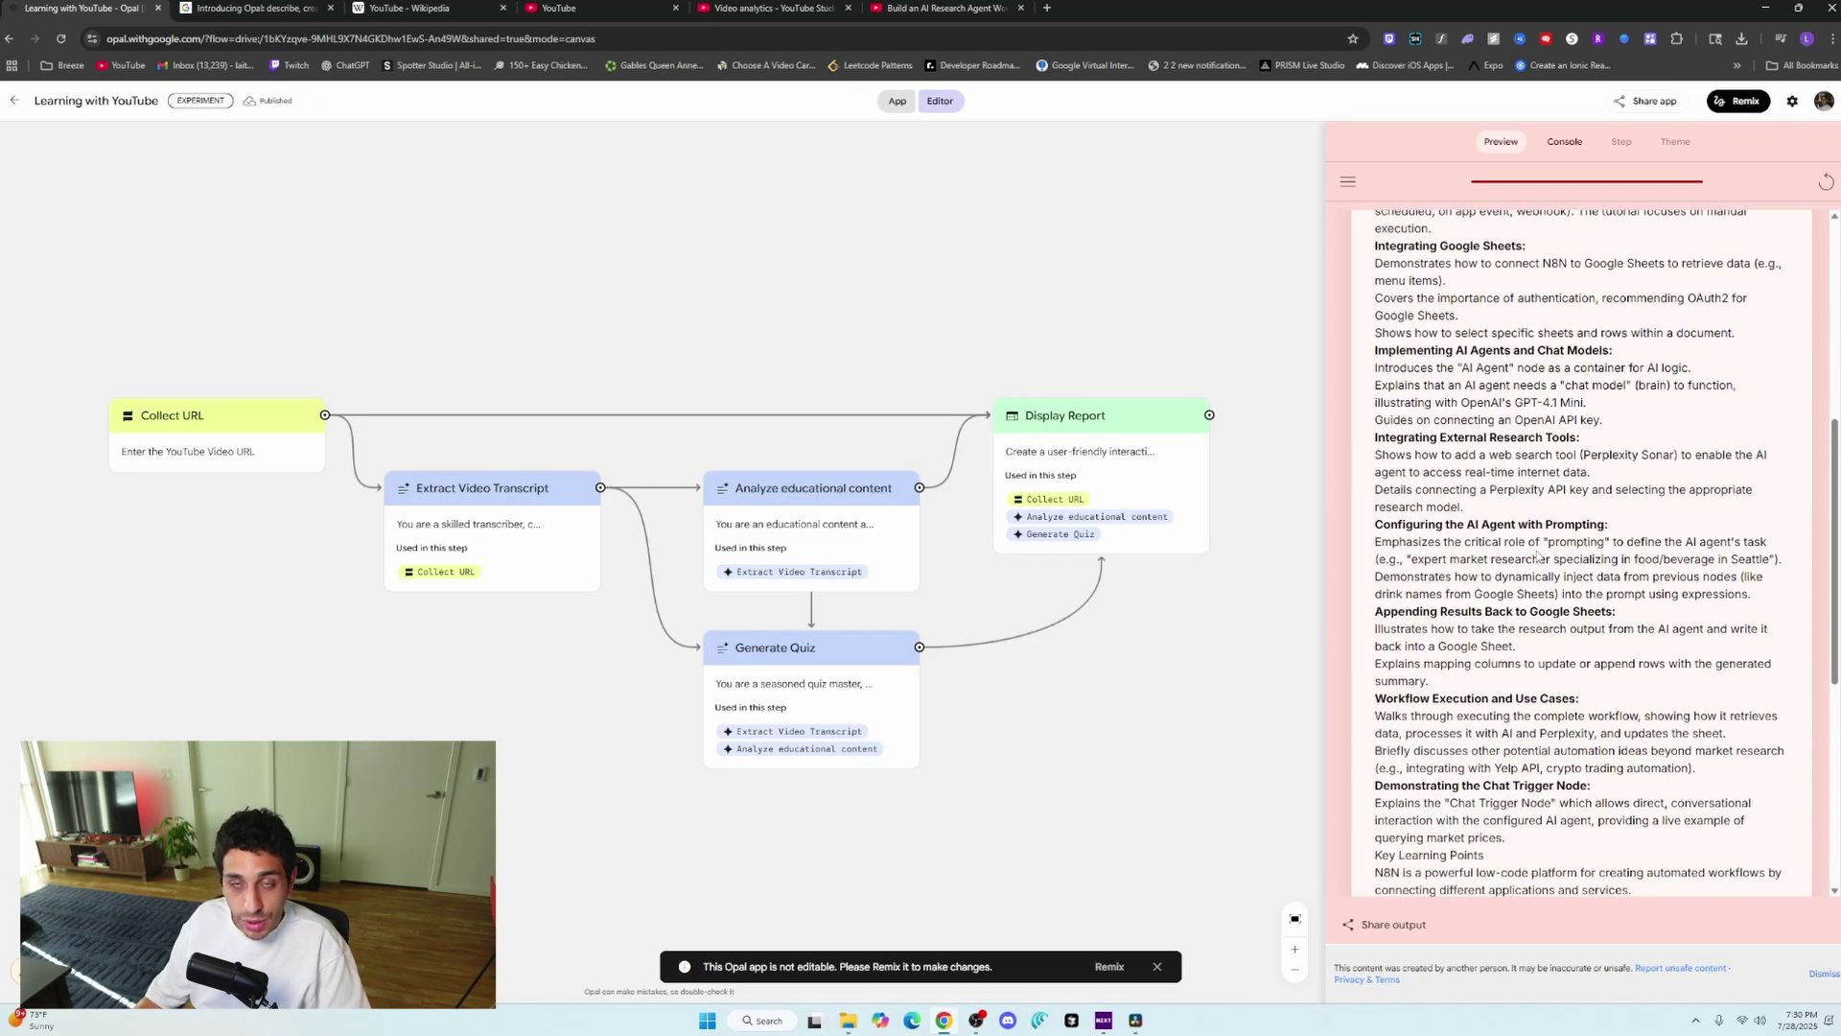
scroll(1538, 555, "up", 6)
Step: Answer quiz question 1 with 'low-code platform' and question 2 with 'individual steps'
left_click(1688, 453)
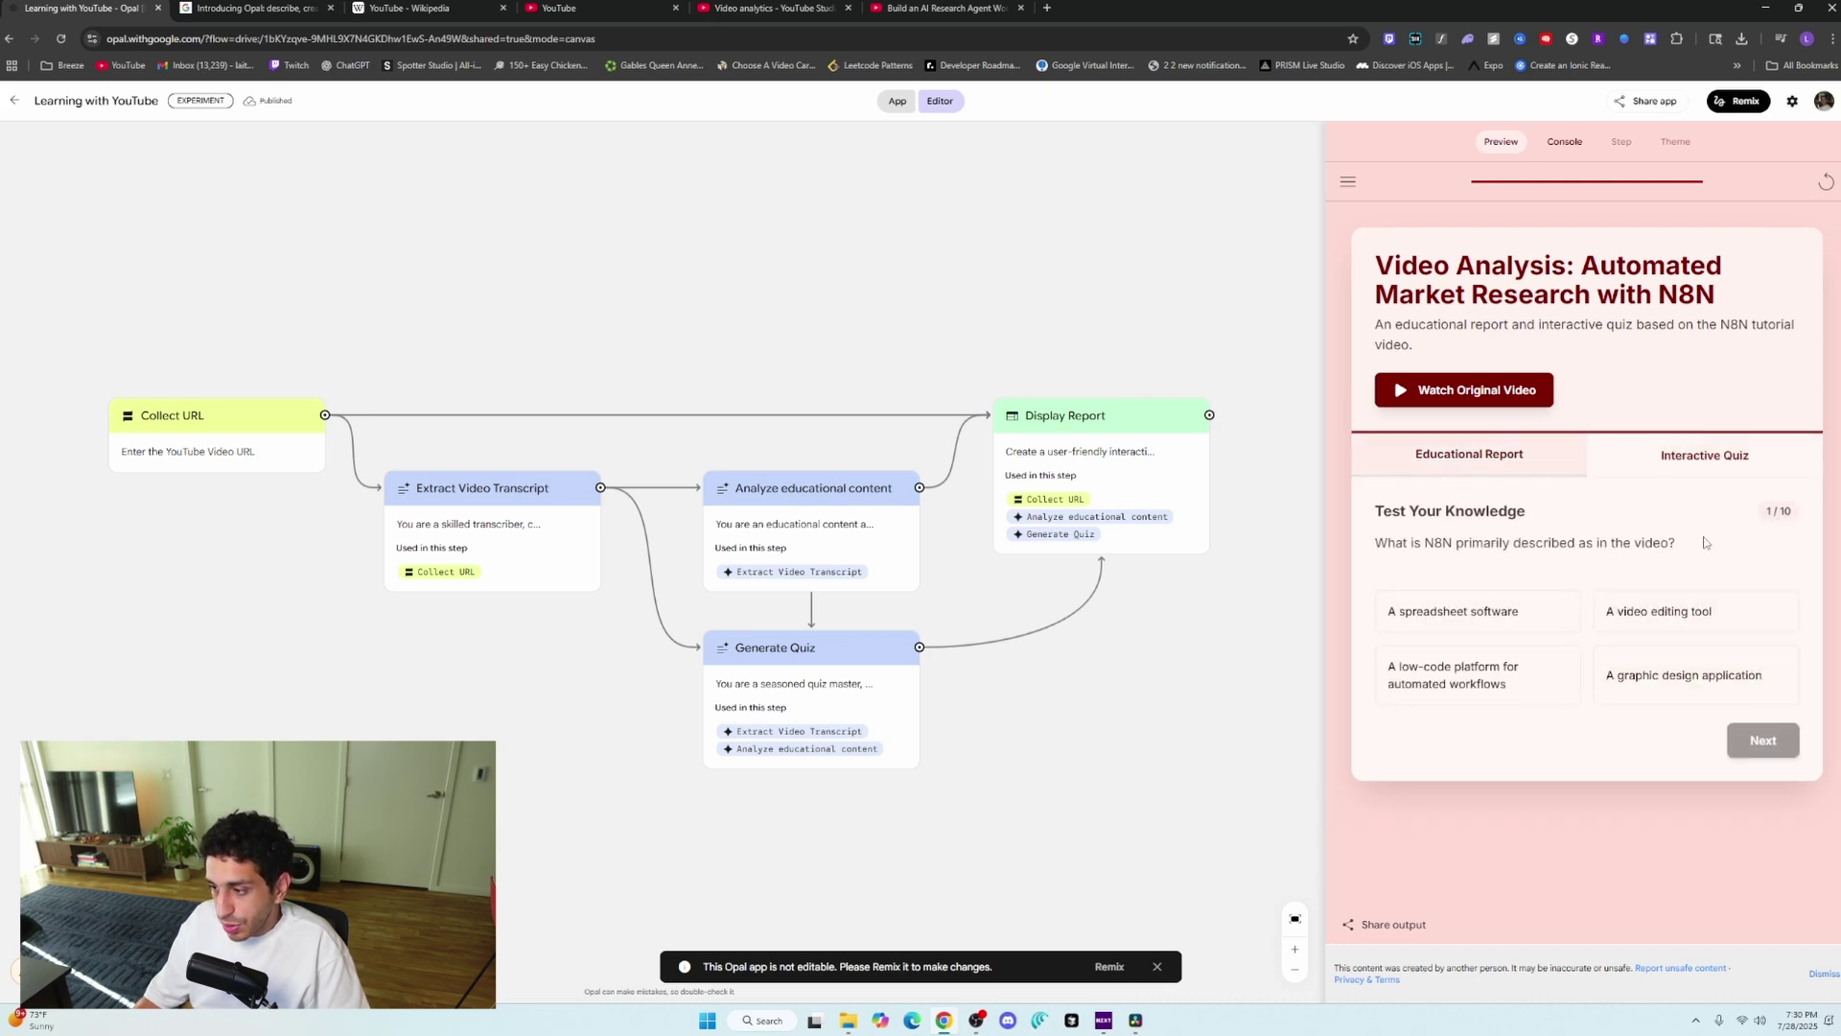
left_click(1395, 697)
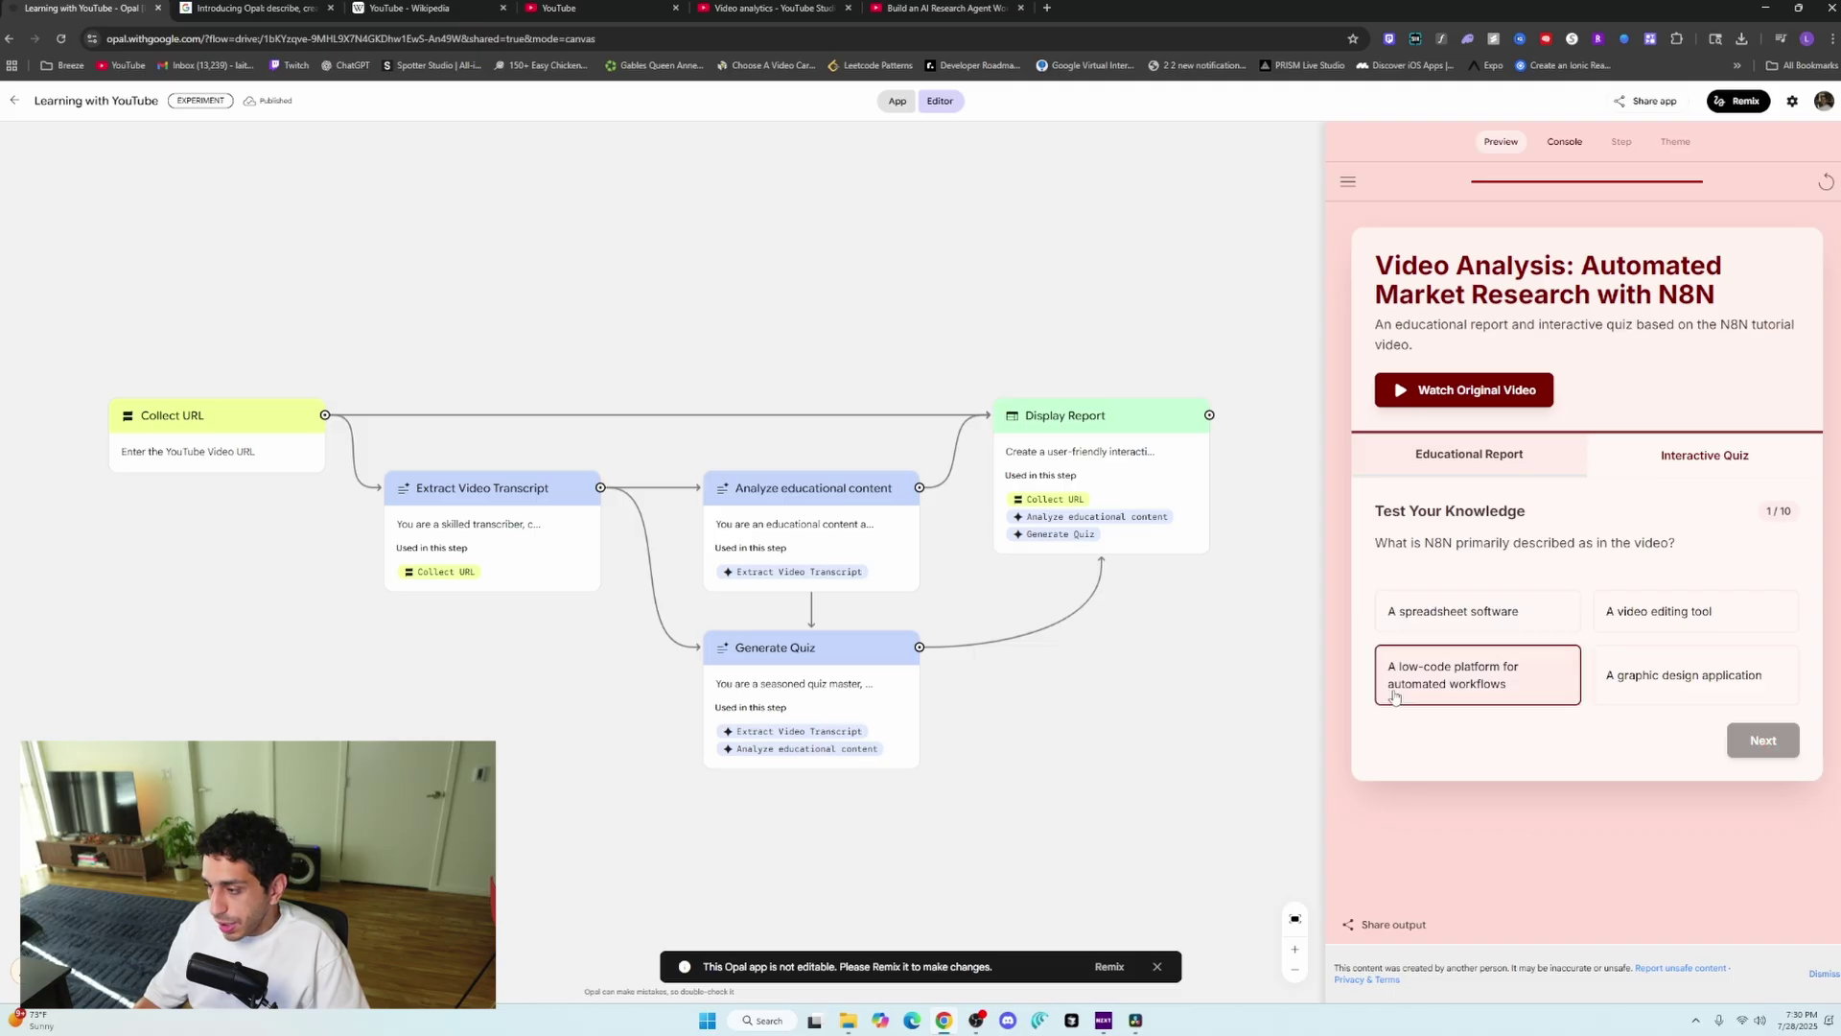
left_click(1443, 698)
left_click(1760, 767)
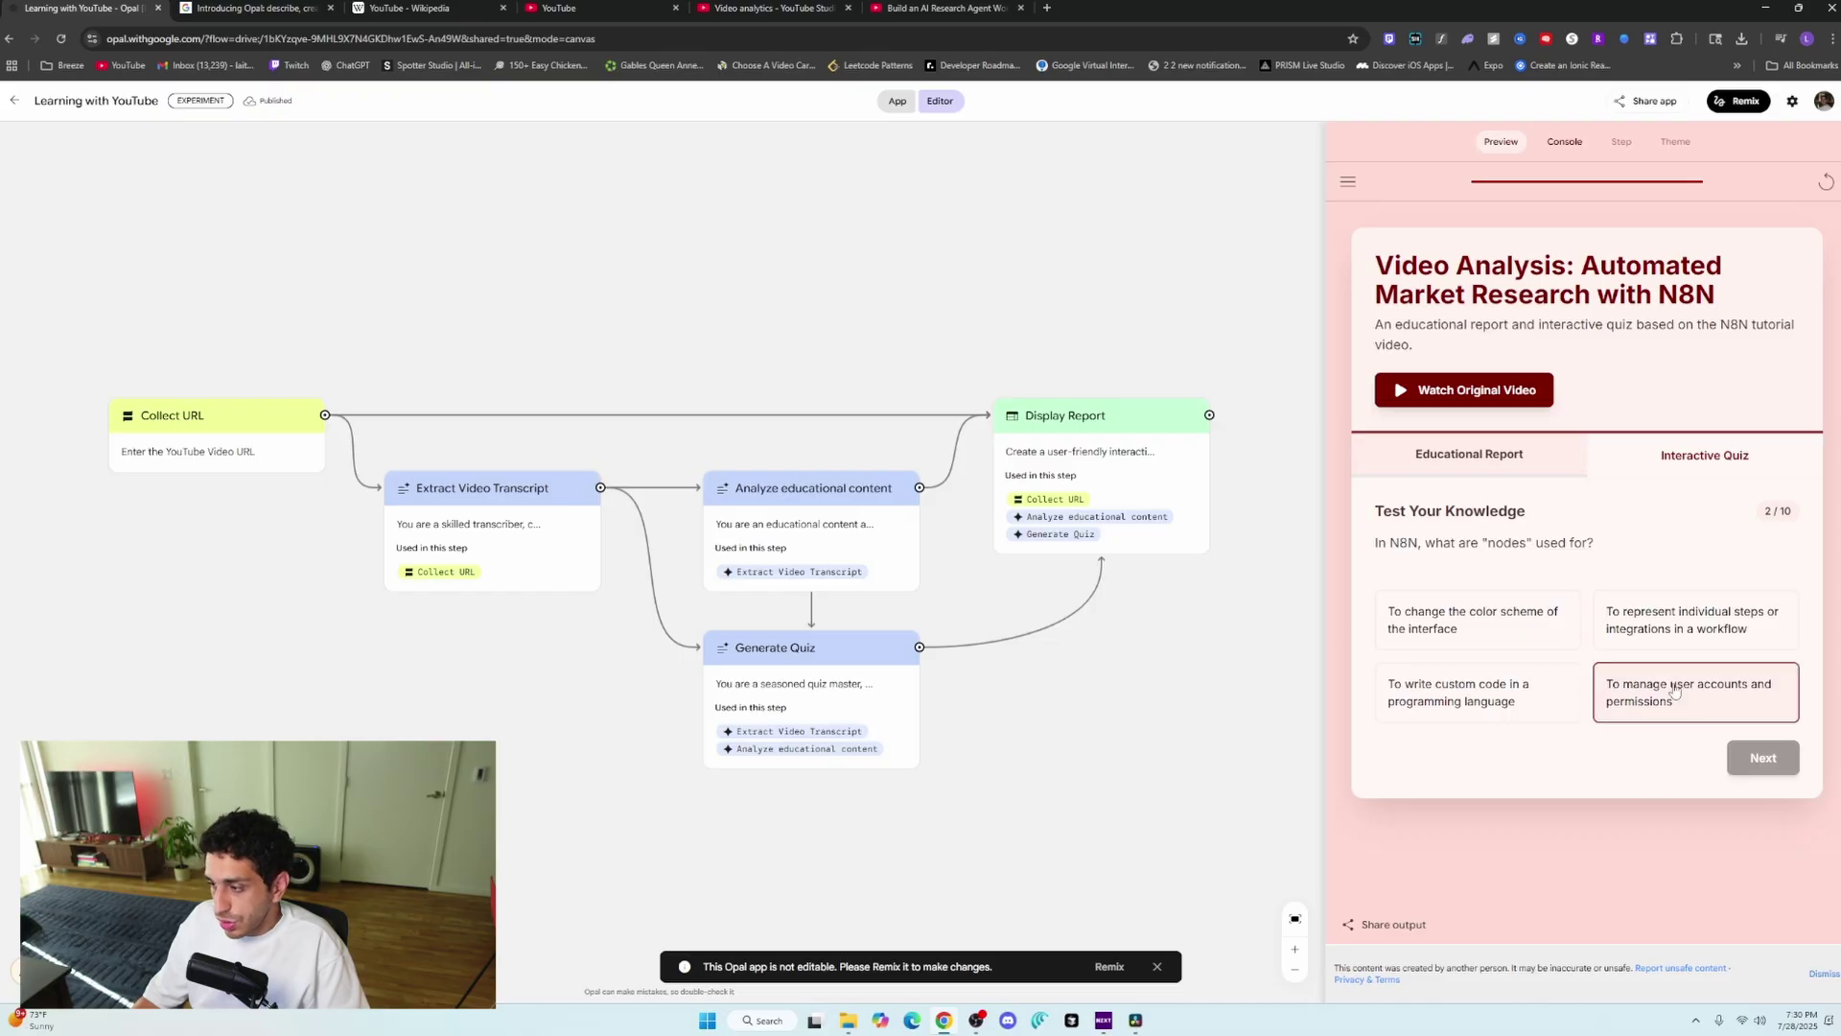
left_click(1649, 628)
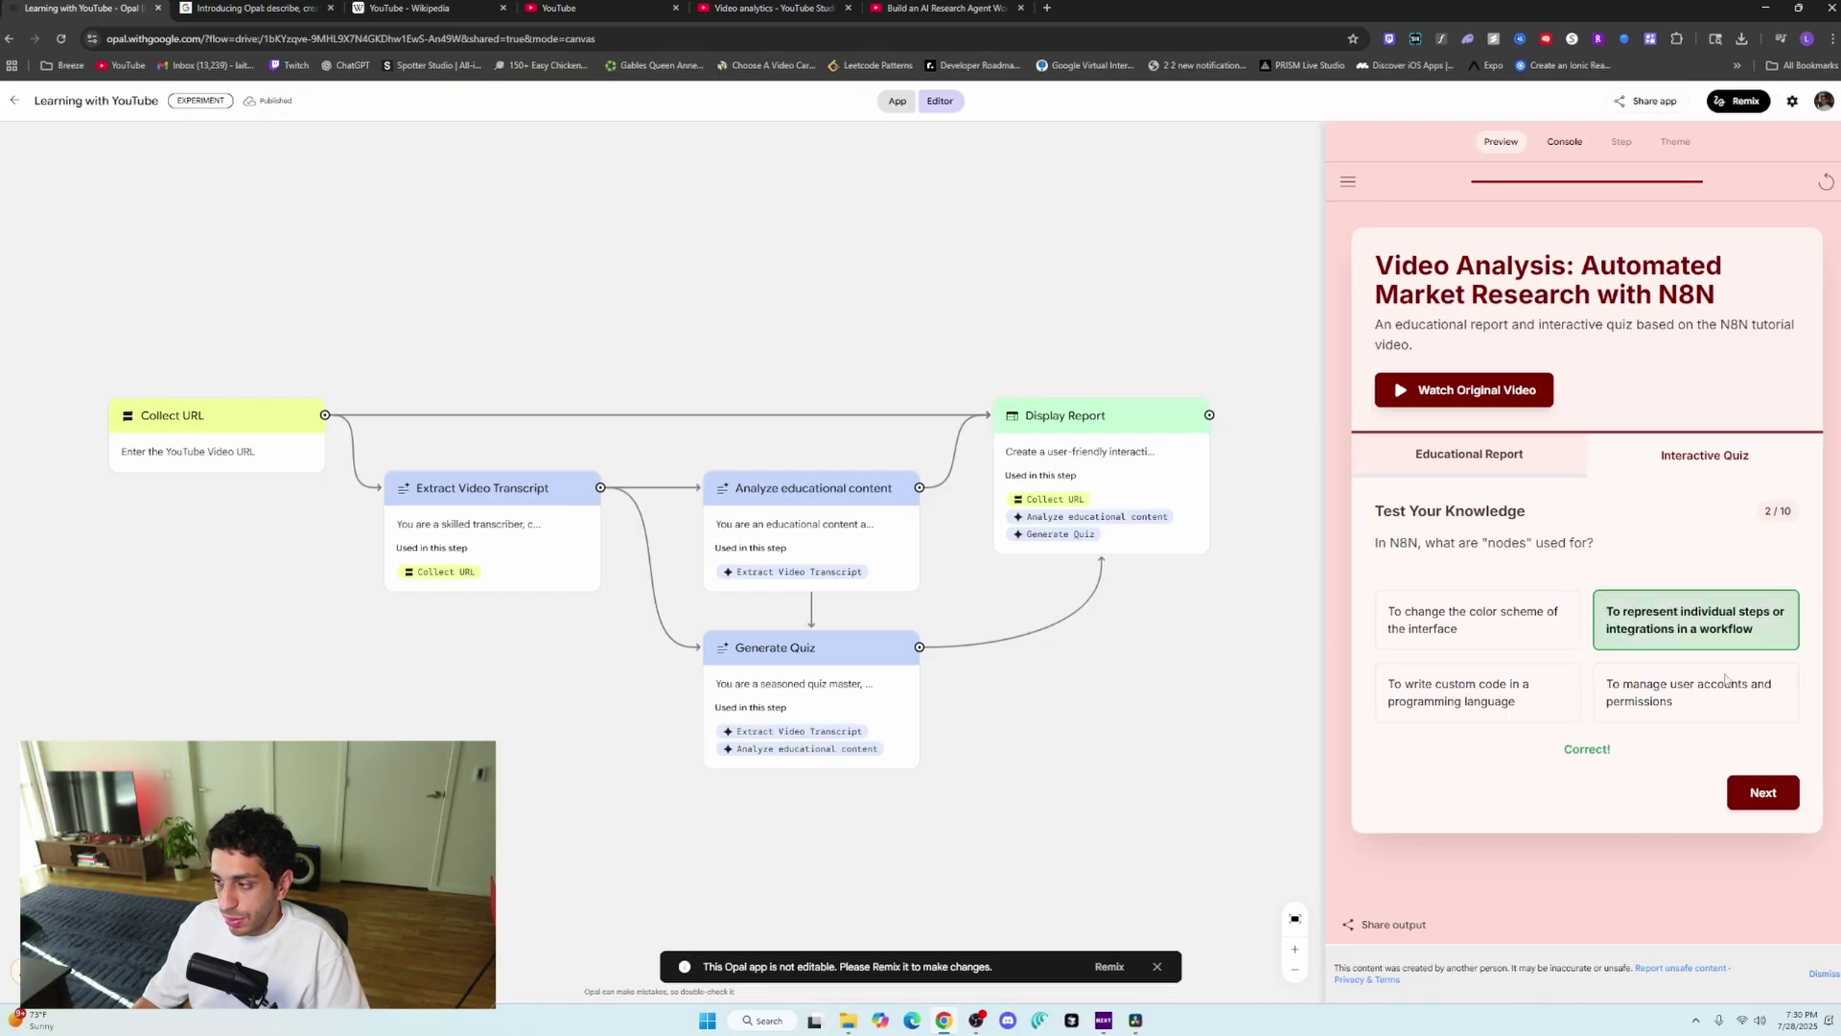
left_click(1755, 791)
Step: Return to the Educational Report and view it full-width in App view
left_click(1468, 454)
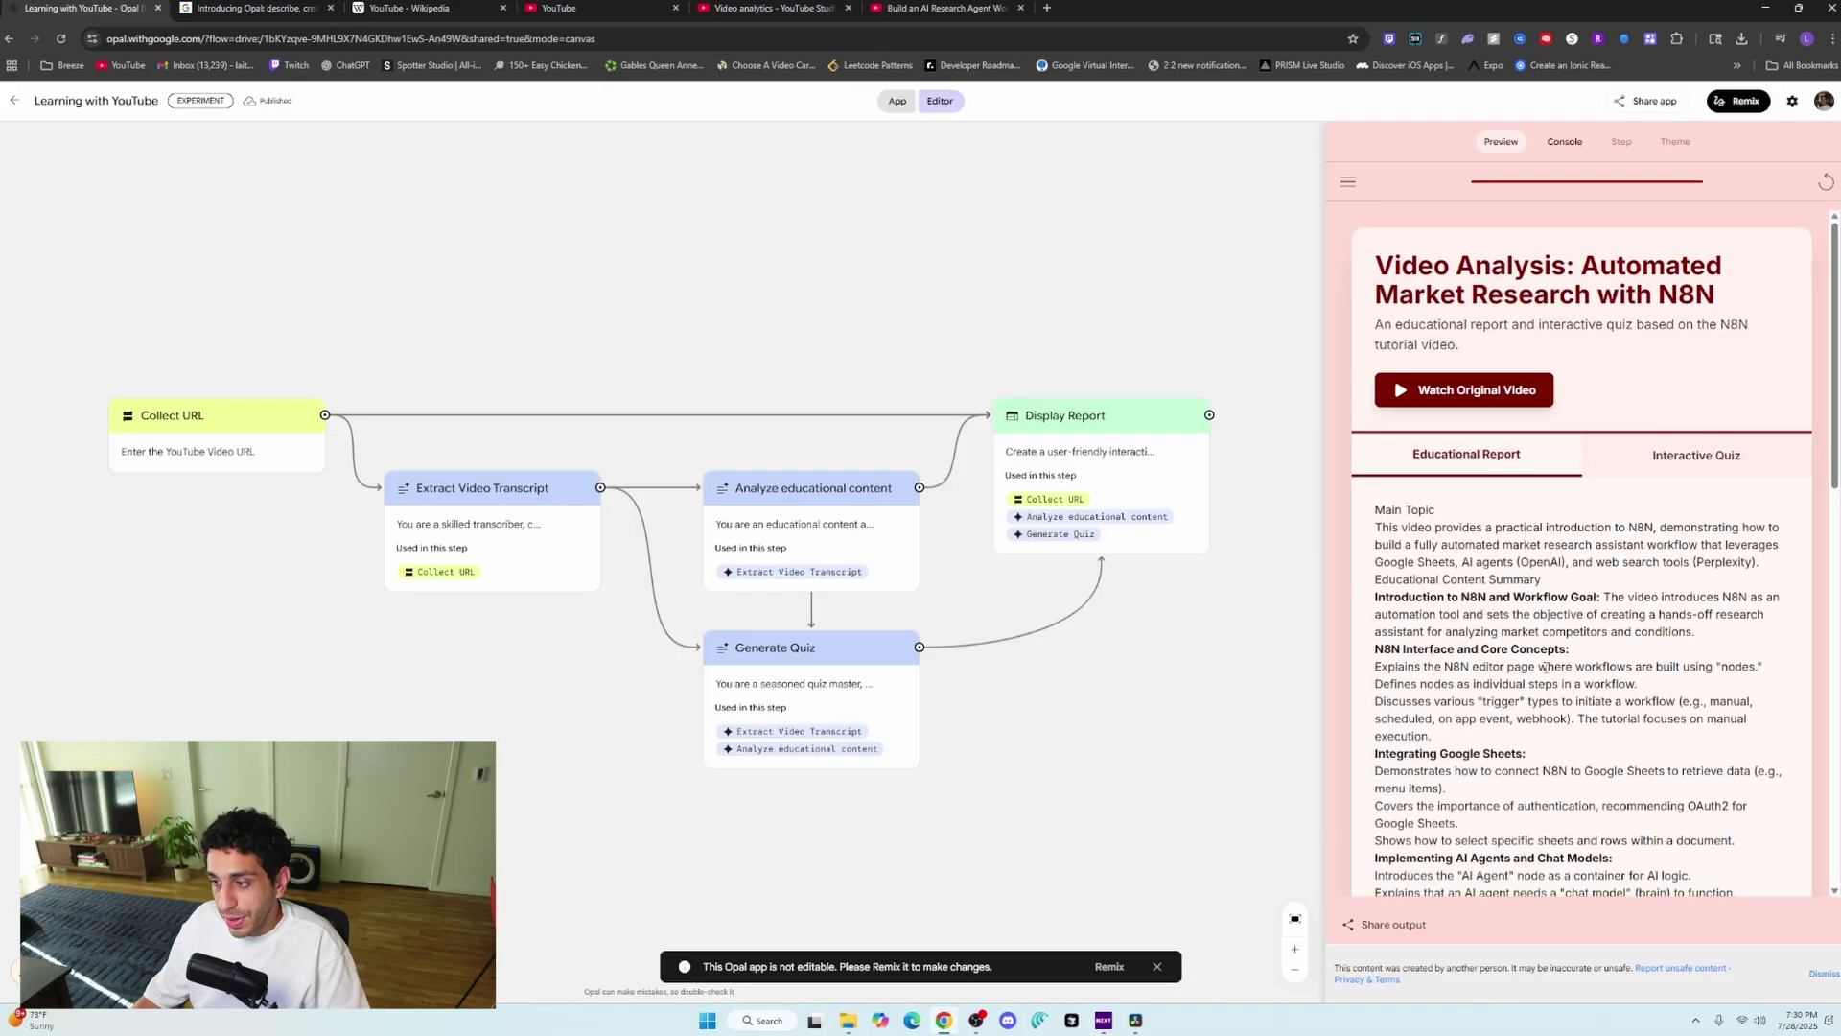
scroll(1556, 646, "down", 3)
scroll(1556, 645, "down", 3)
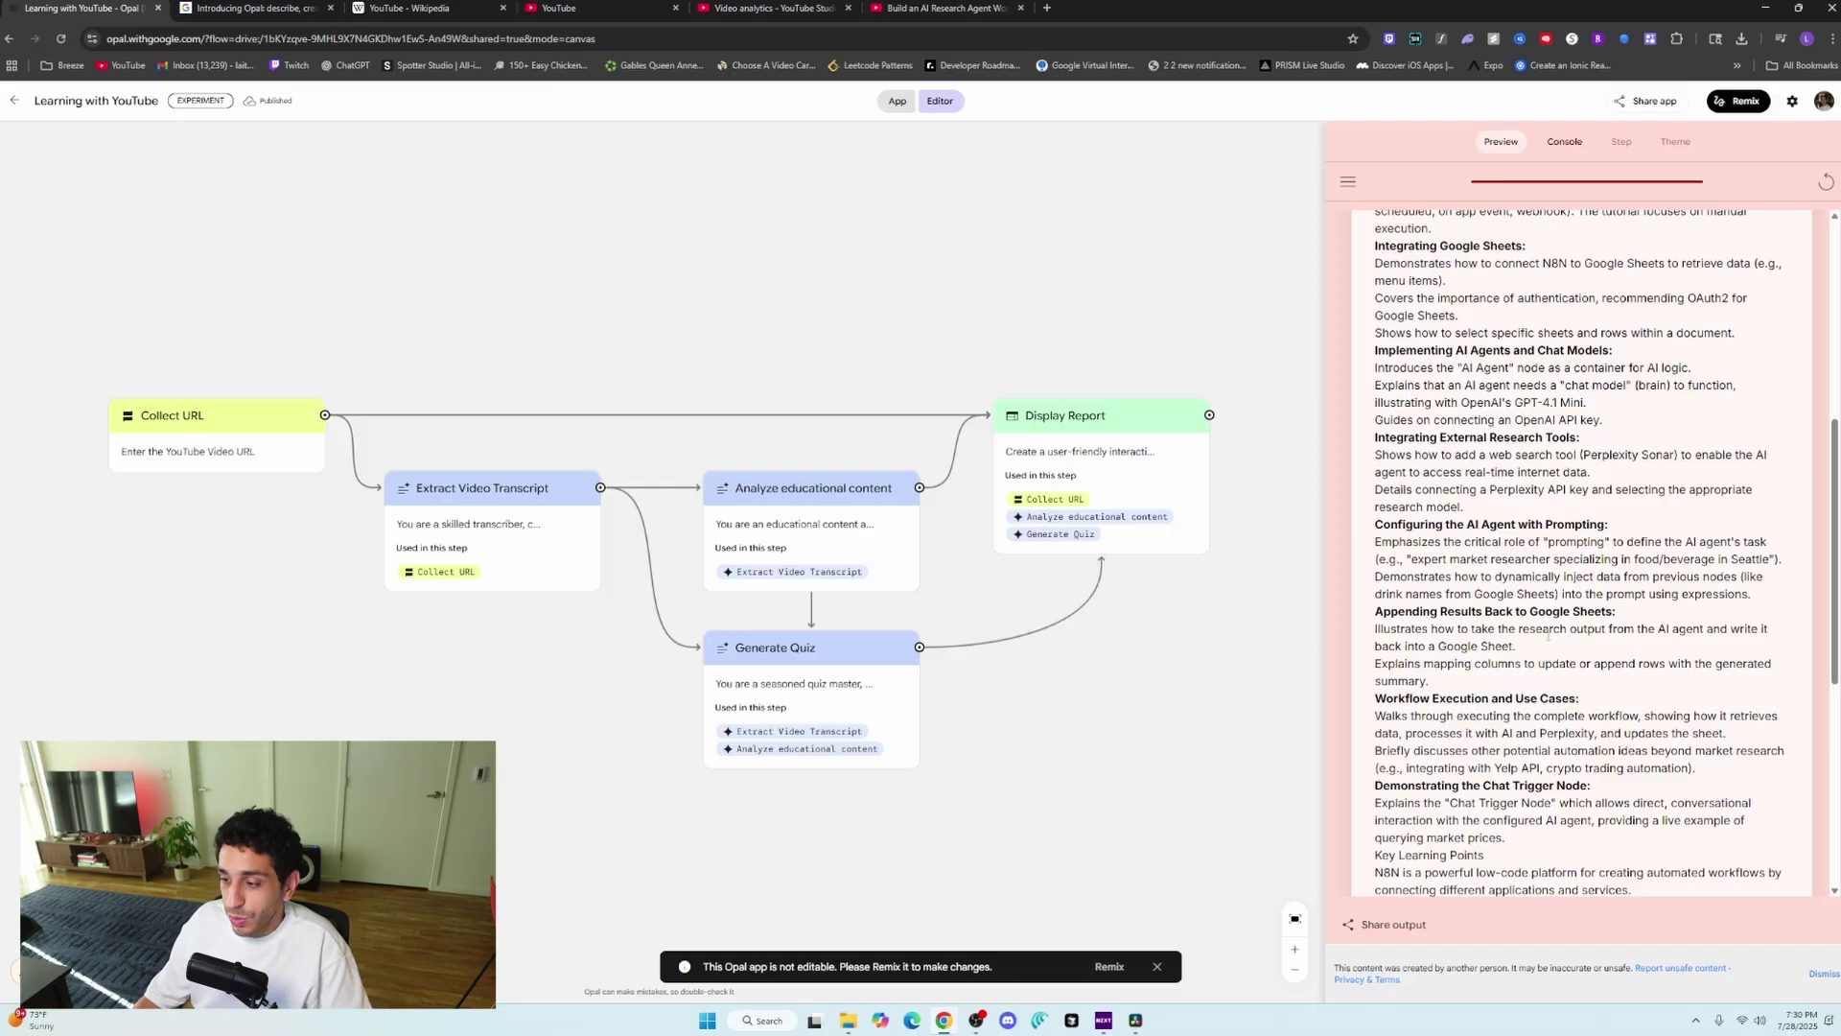
scroll(1548, 635, "up", 5)
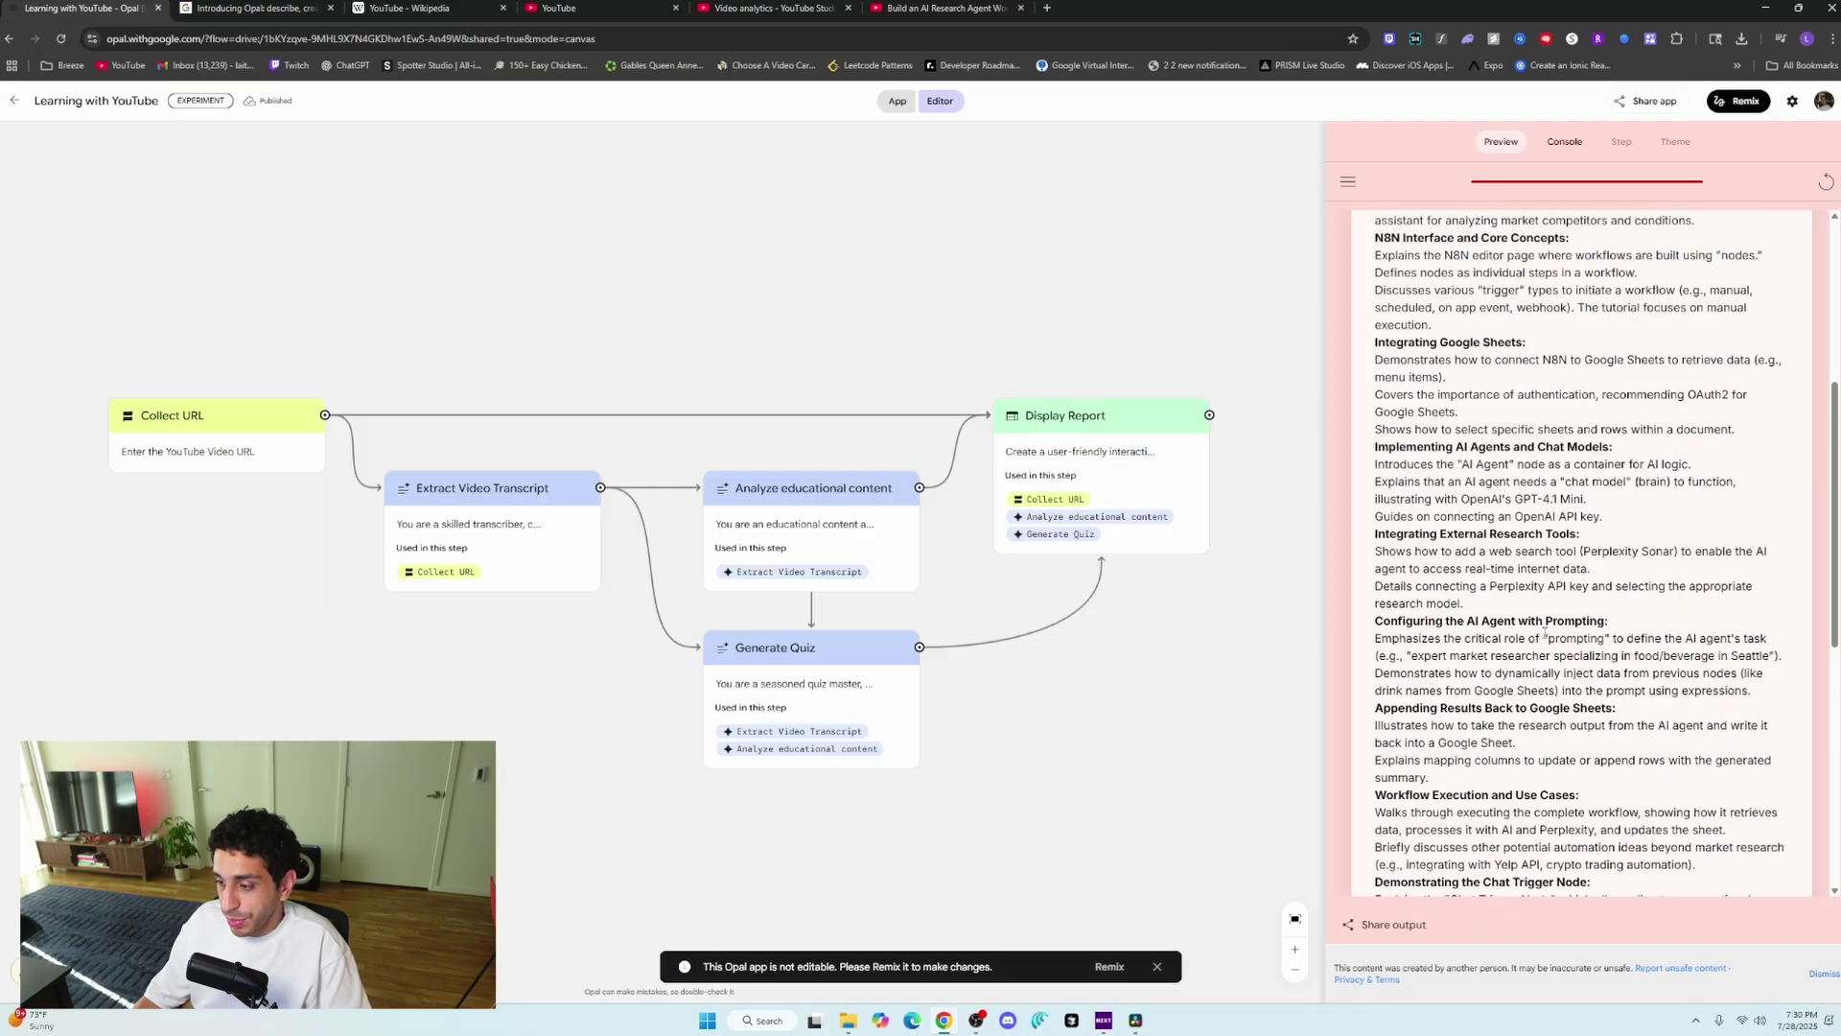
left_click(896, 105)
scroll(1024, 444, "down", 10)
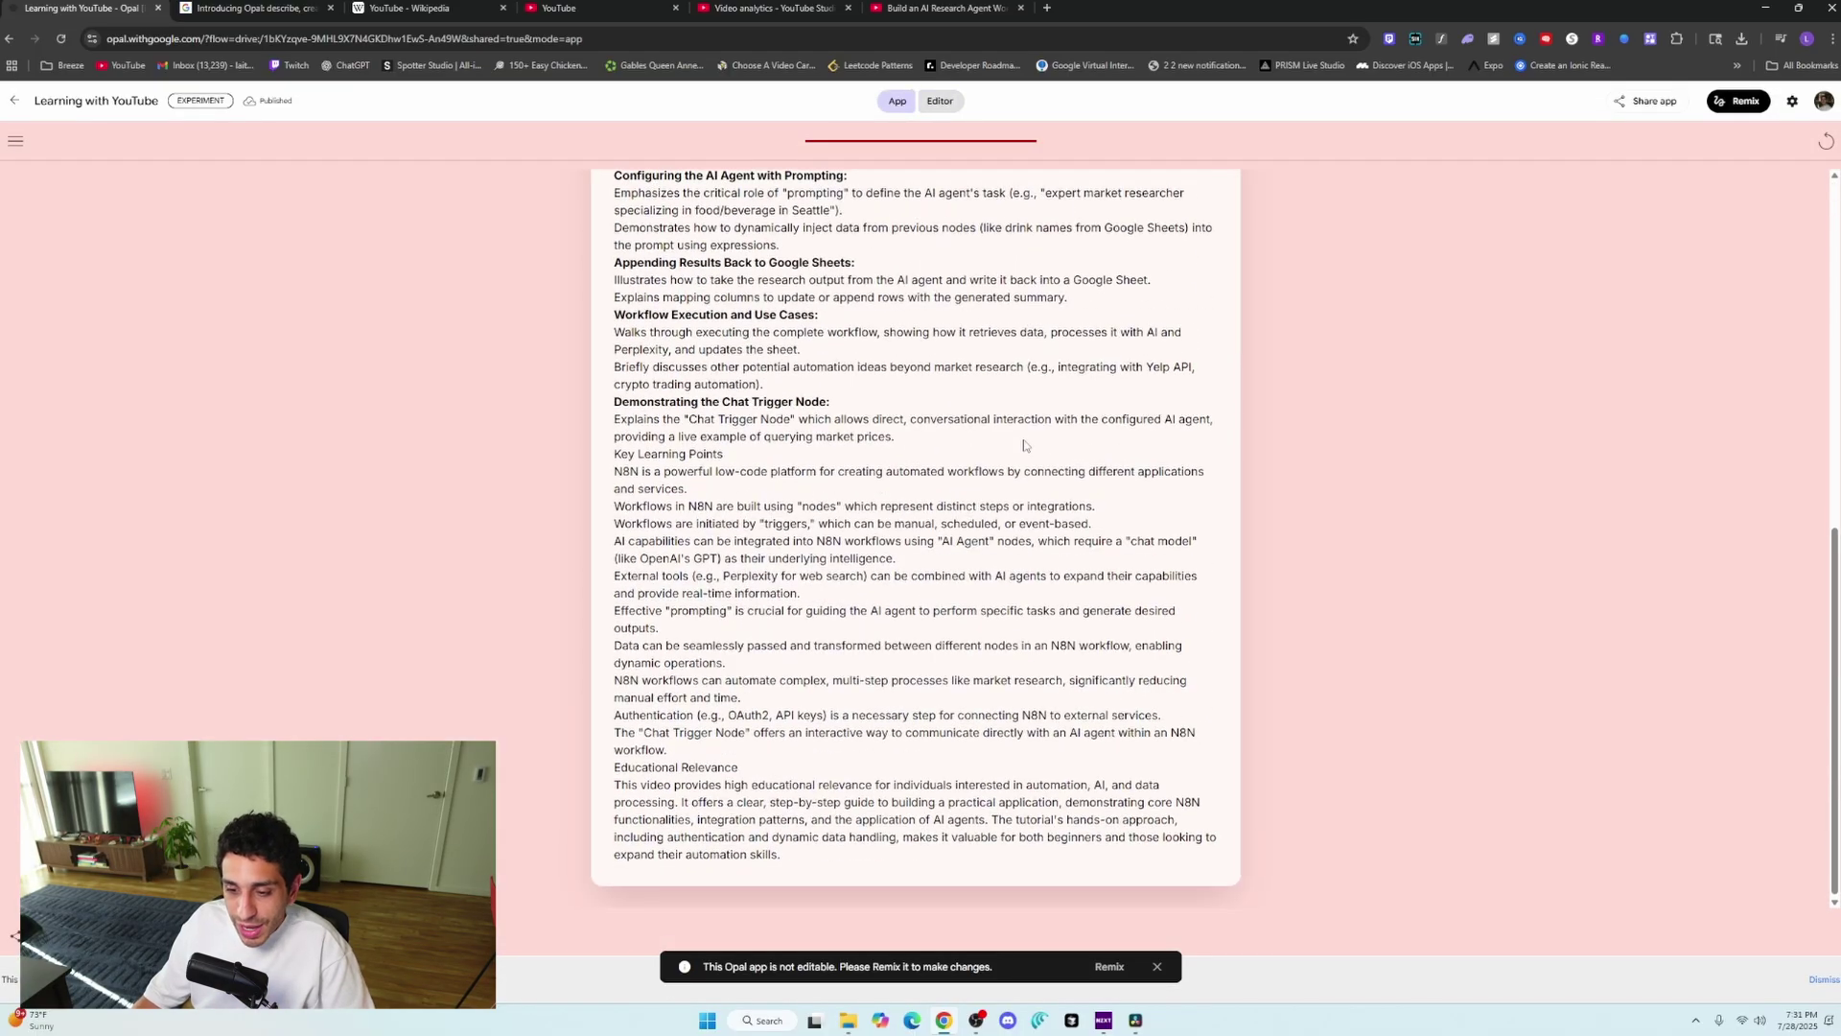
Step: Switch back to the 'Introducing Opal' blog post with Ctrl+Tab
key("ctrl+Tab")
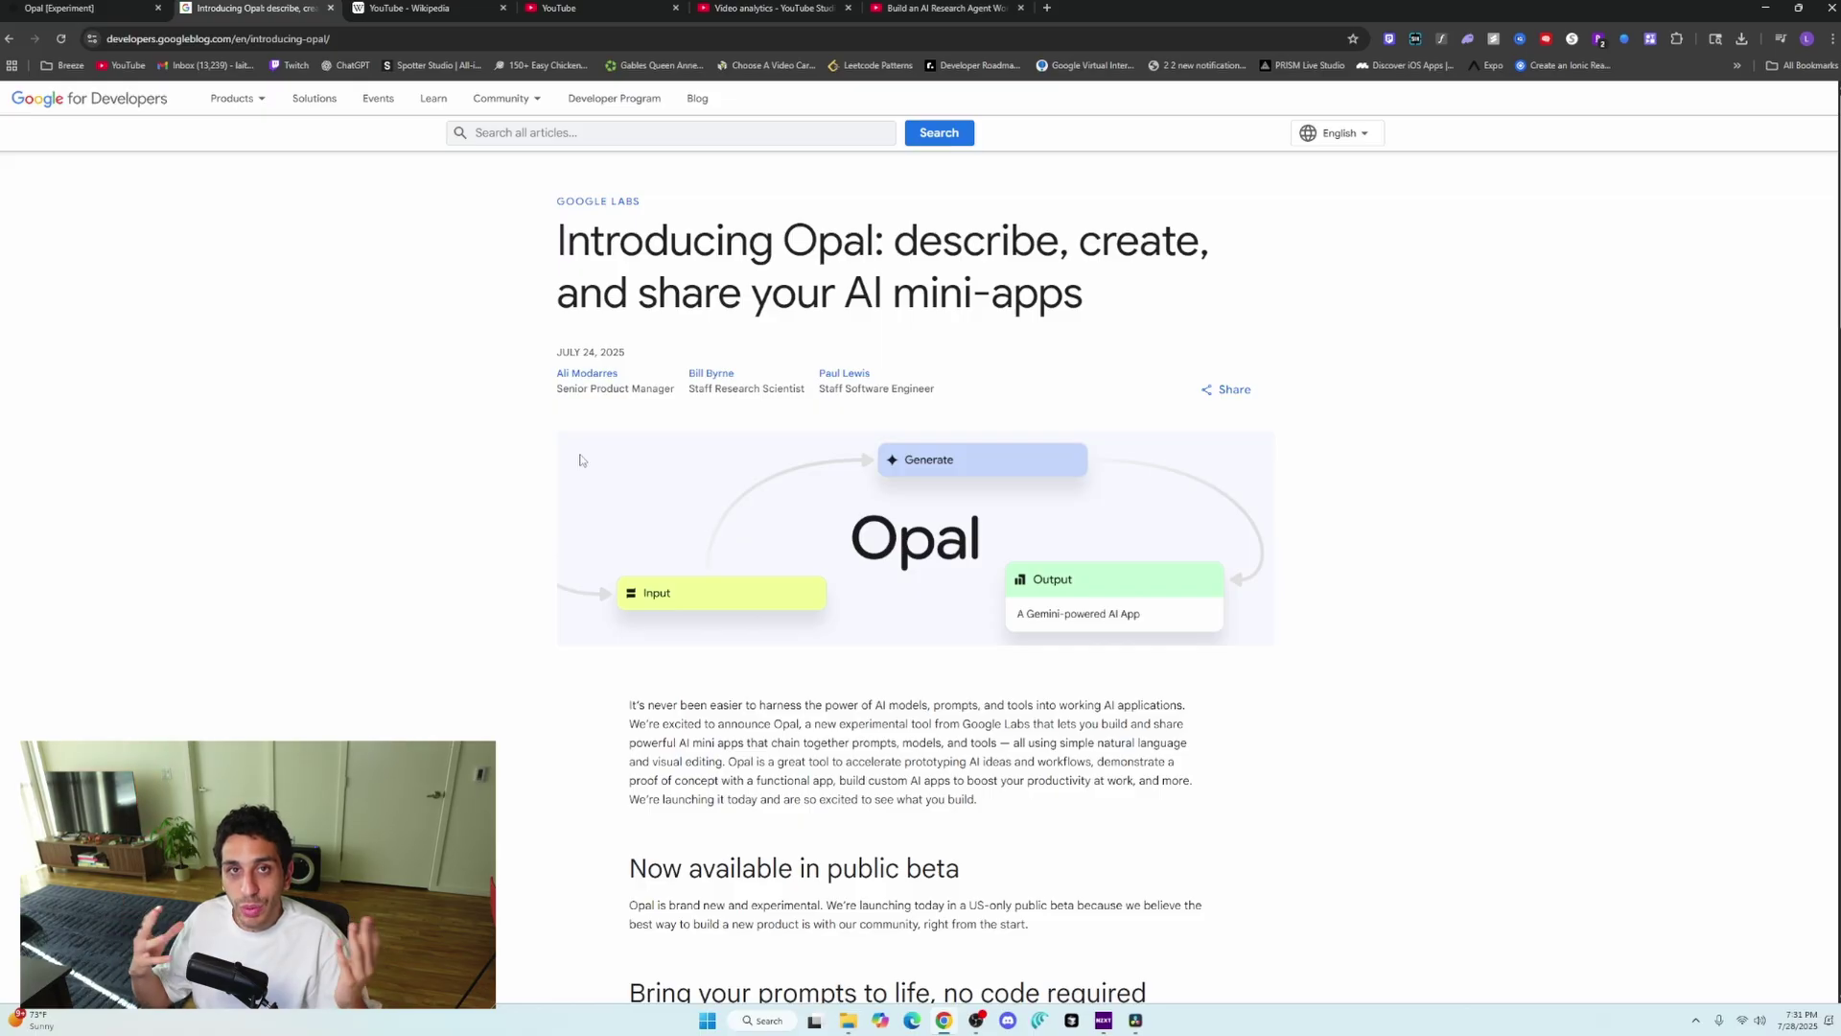